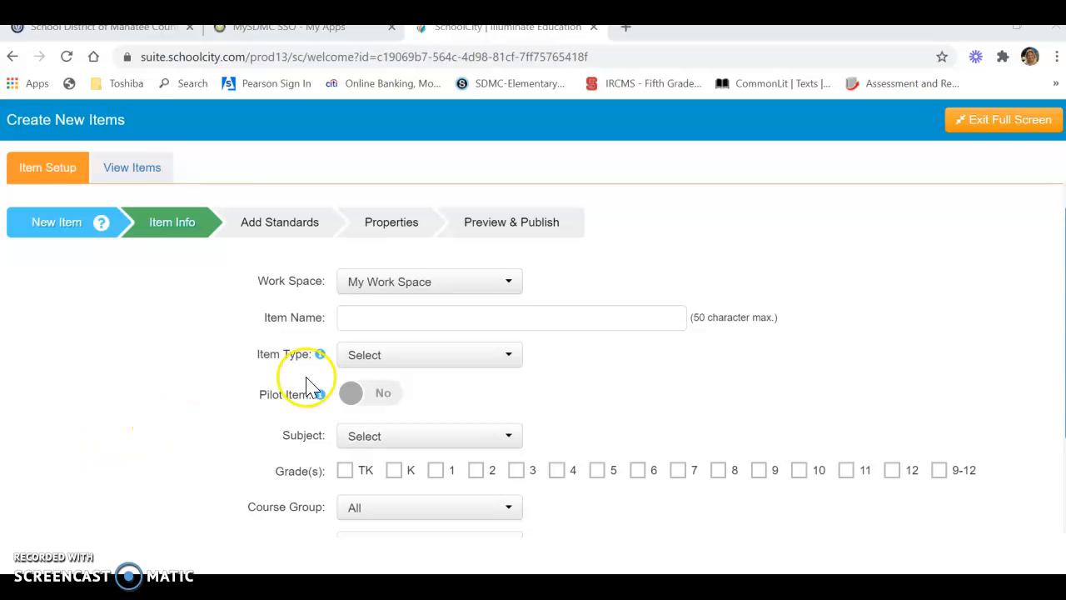
- Name the new item Potato Chip #4 and set it as MC (Multiple Choice) (O/P), subject ELA, grade 3
click(357, 311)
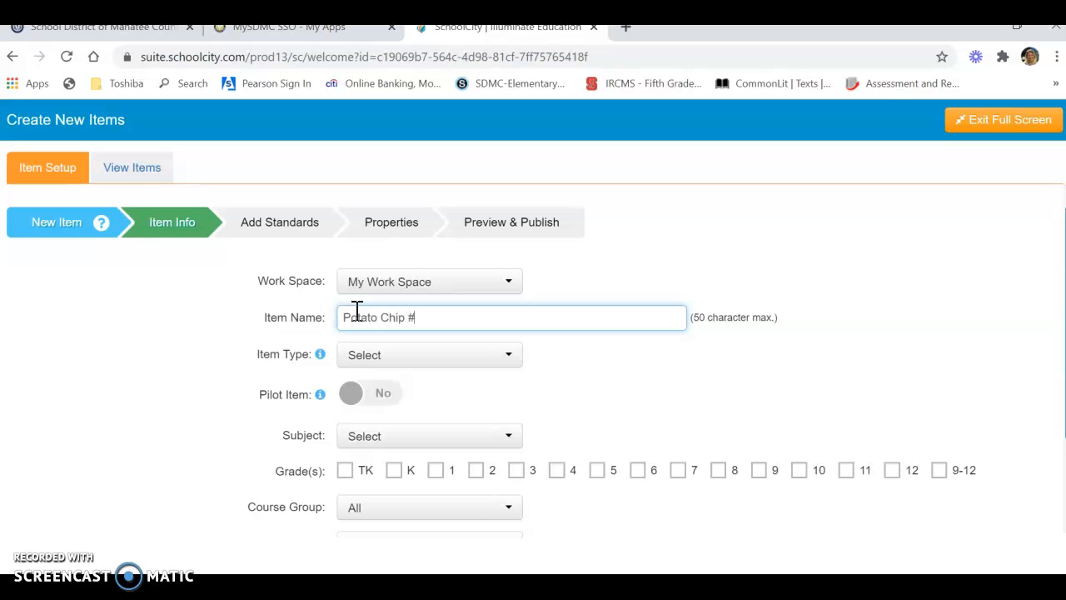
click(507, 360)
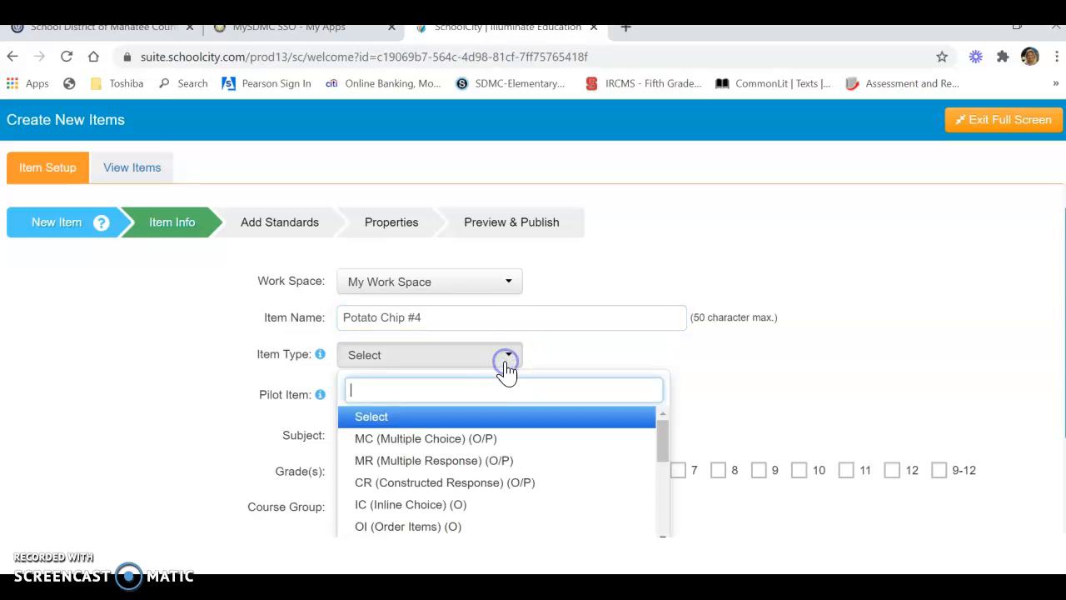
click(474, 438)
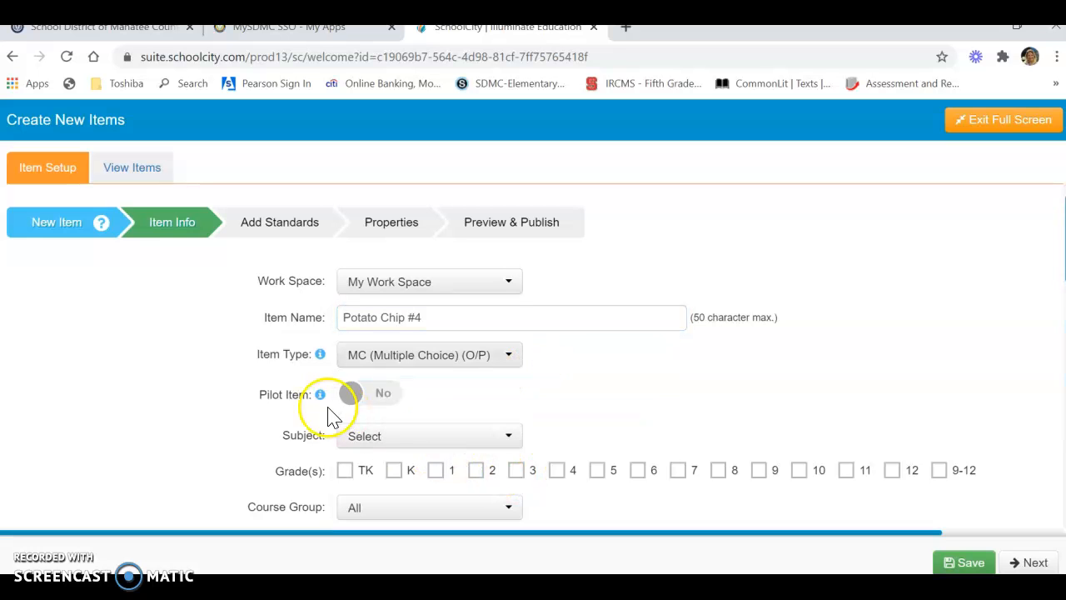
click(504, 437)
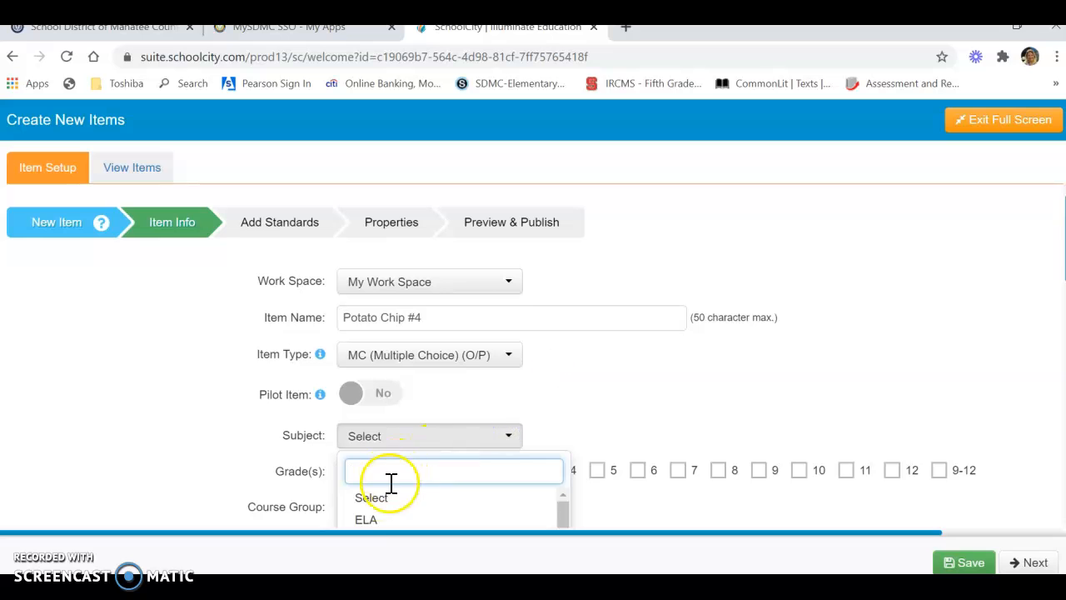
click(371, 520)
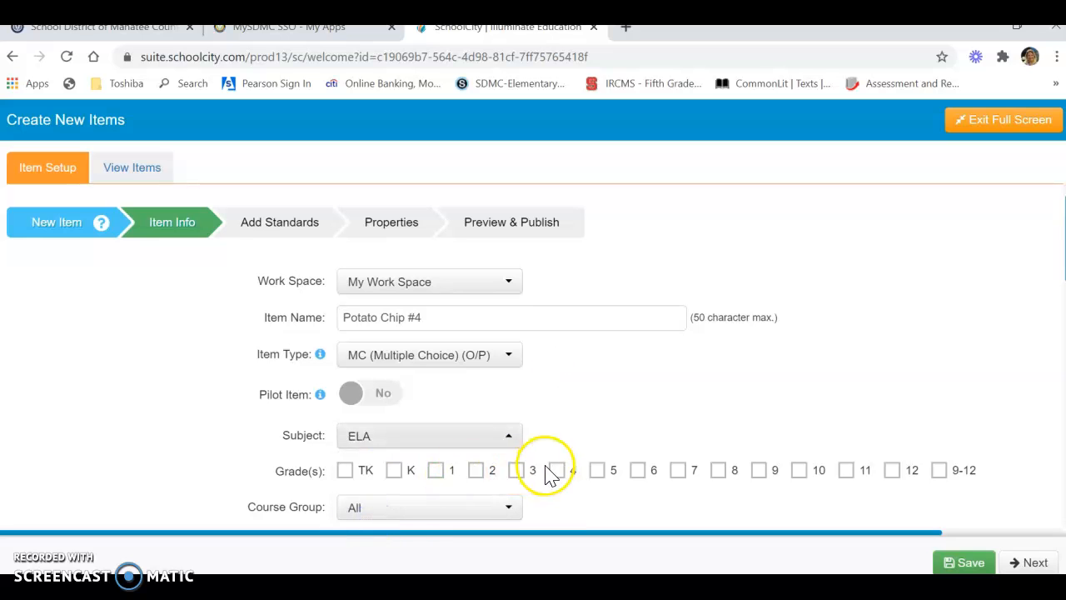
click(519, 471)
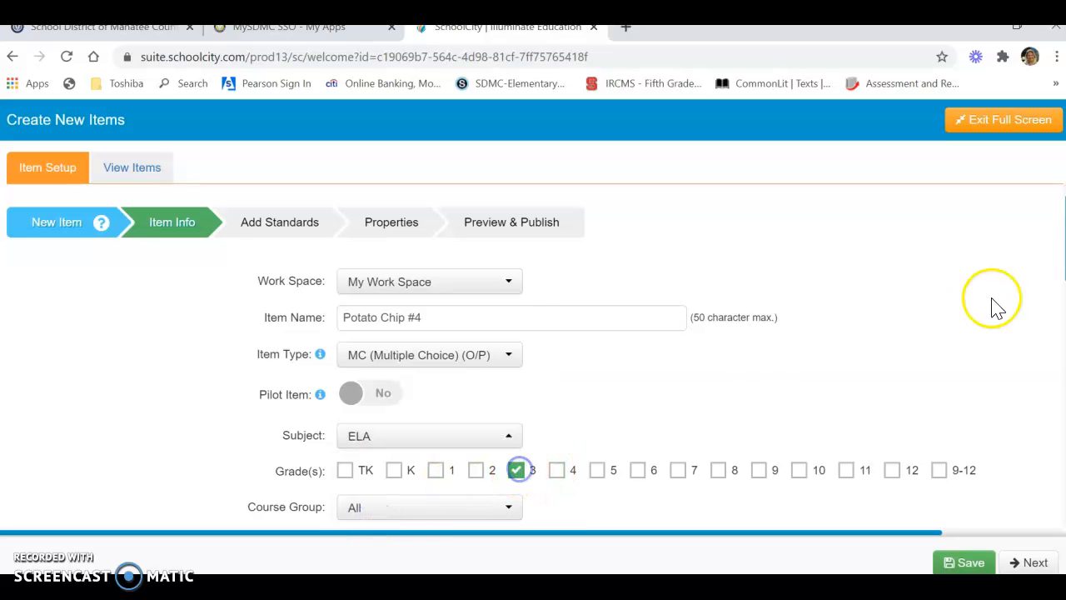
- Link the passage "The Invention of the Potato Chip" to the item
scroll(533, 358, down, 4)
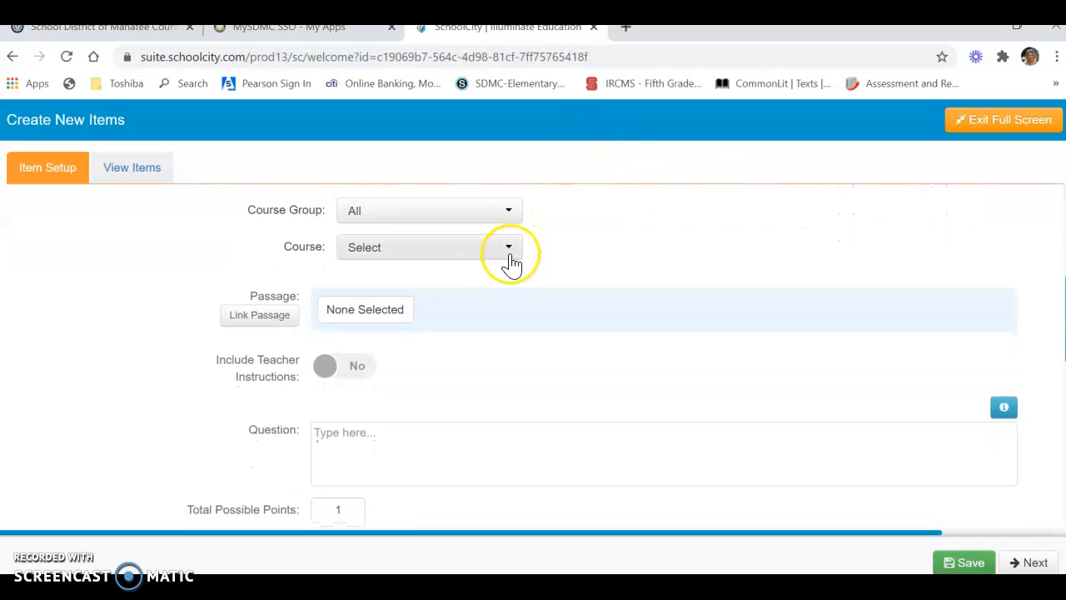
click(261, 320)
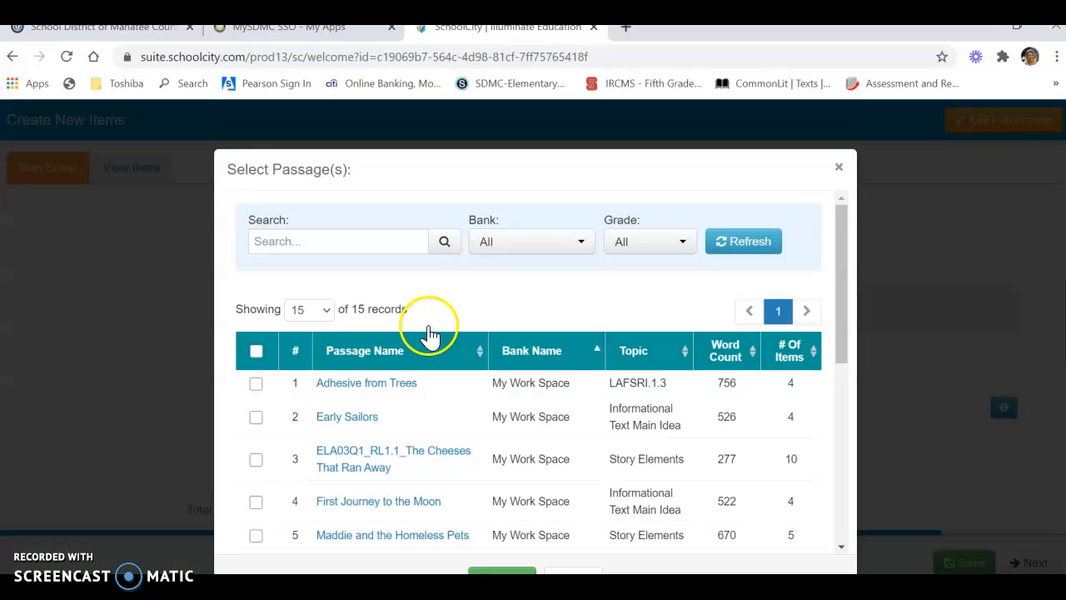
drag(843, 242, 840, 424)
click(256, 325)
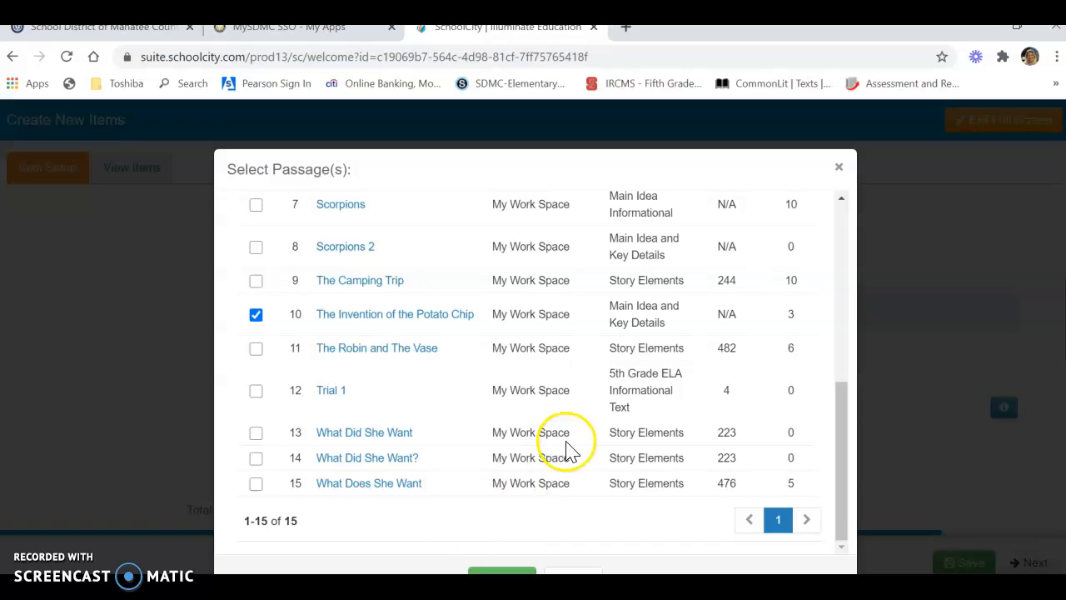
click(490, 570)
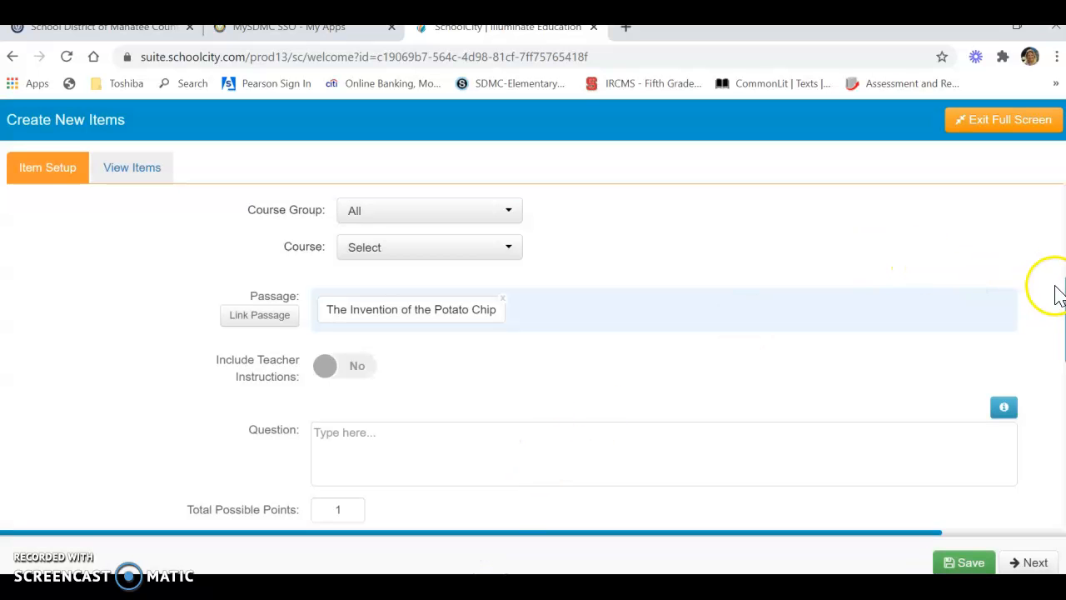
- Copy the text of question 4, "What was the reason George was furious with customers?", from the Potato Chip Word document
scroll(464, 214, down, 3)
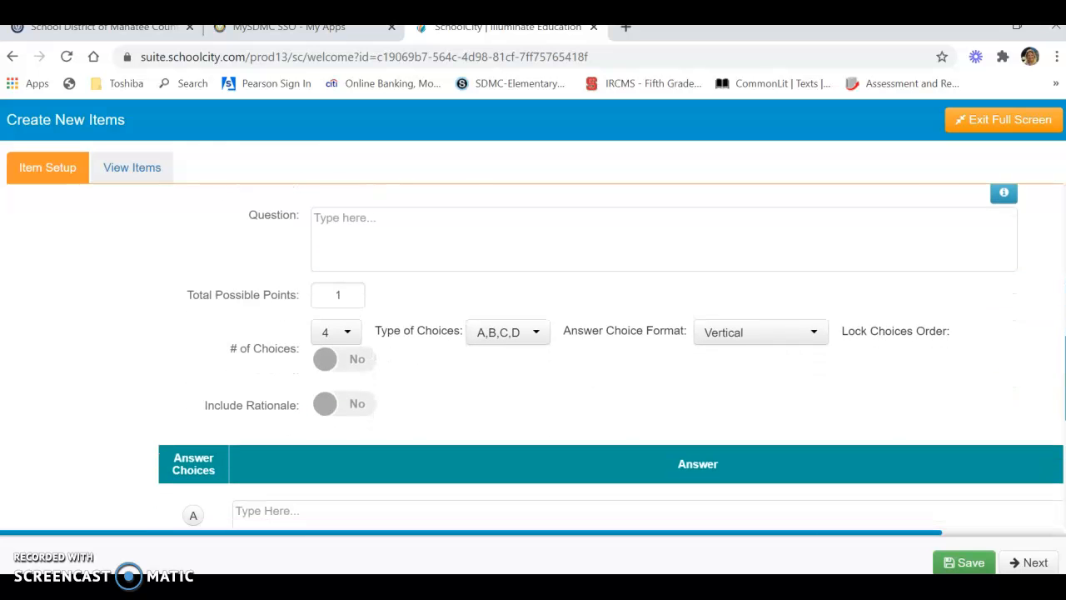
click(363, 228)
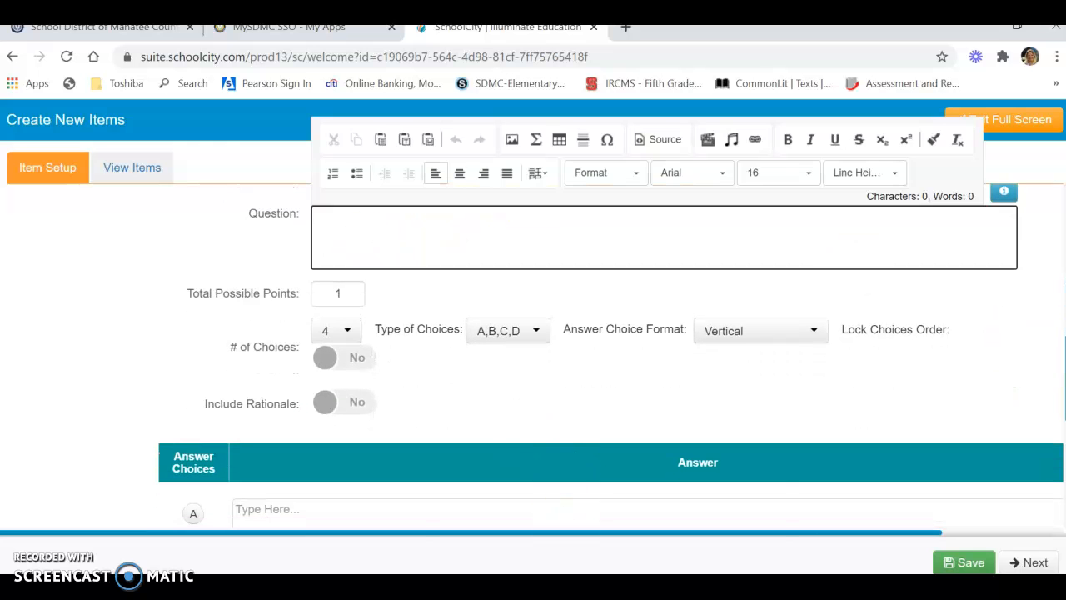
click(647, 557)
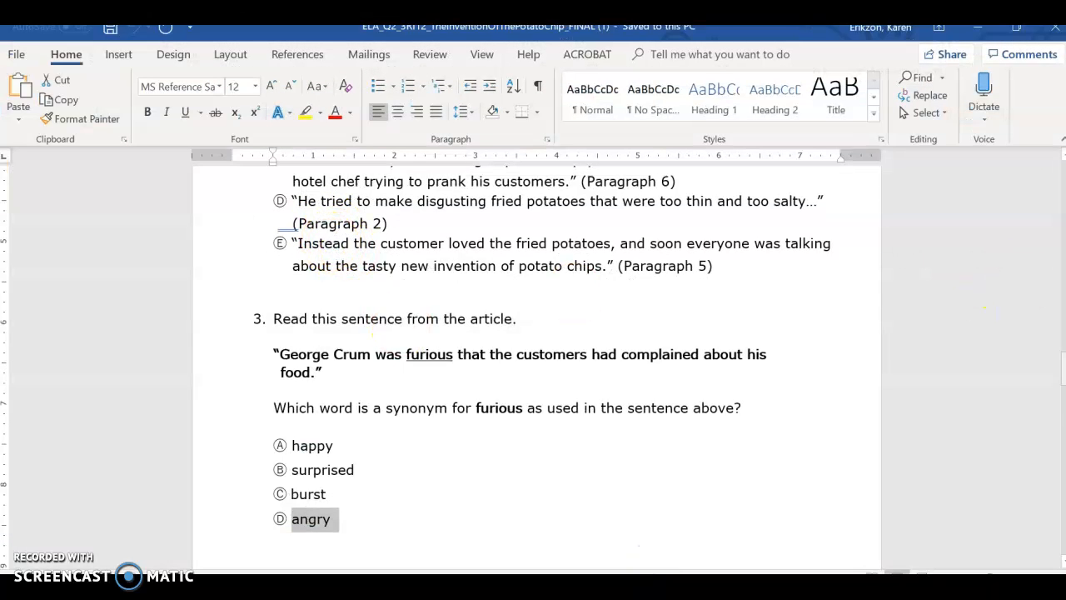
scroll(548, 268, down, 10)
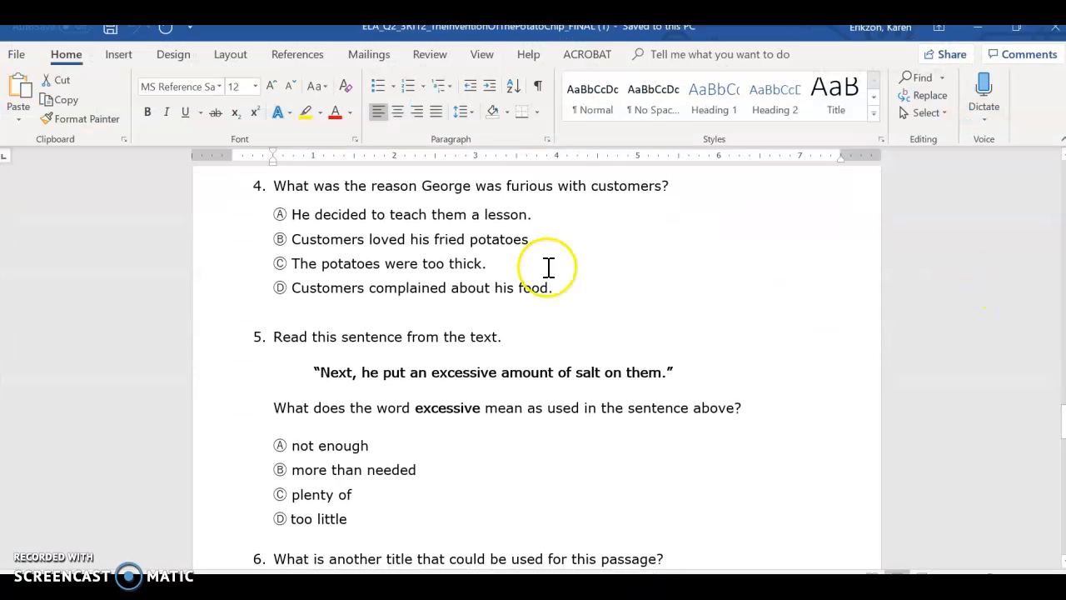
drag(276, 188, 670, 194)
right_click(640, 192)
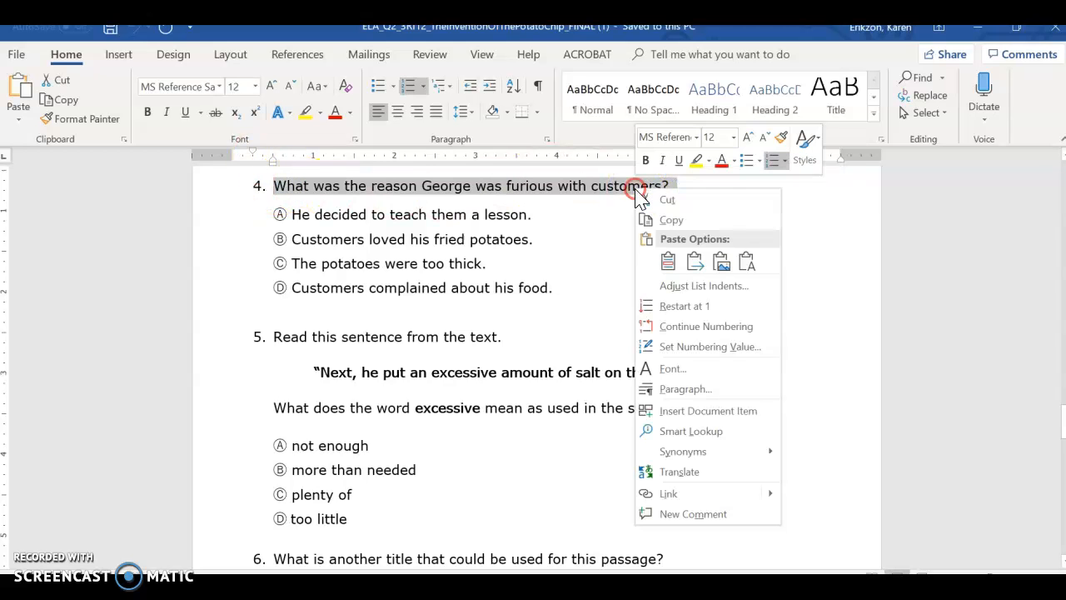
click(667, 217)
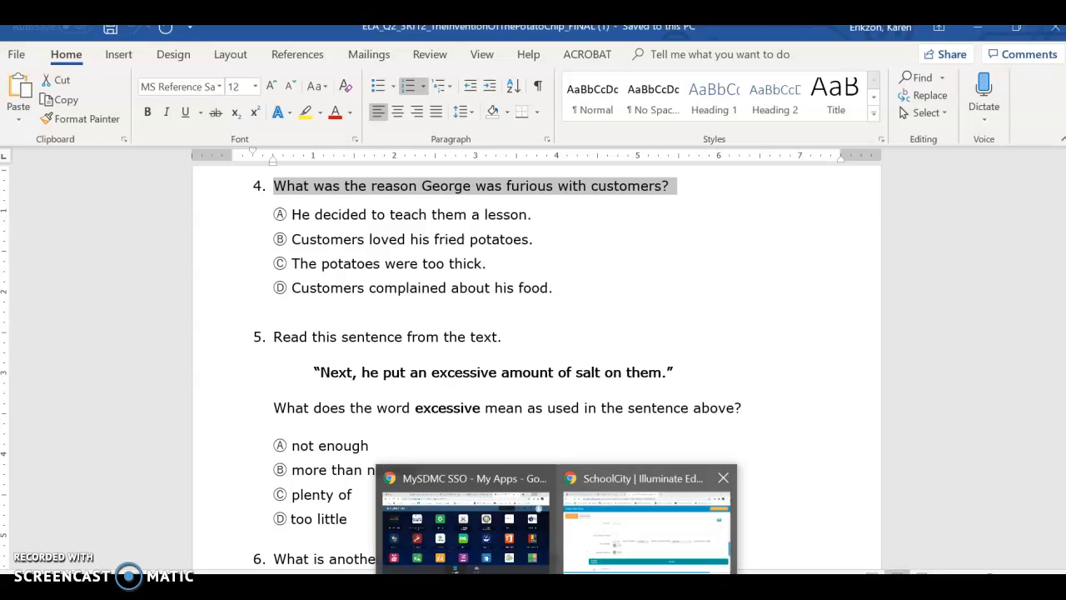
- Paste the copied question into the item's Question field in SchoolCity and remove its list indentation
click(608, 550)
click(337, 218)
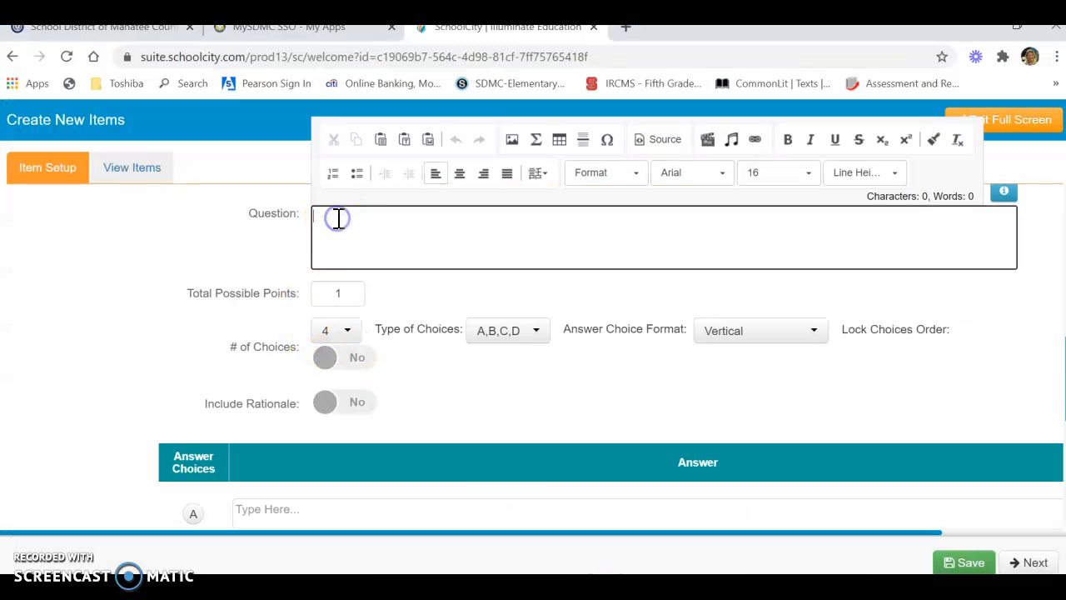
key(ctrl+v)
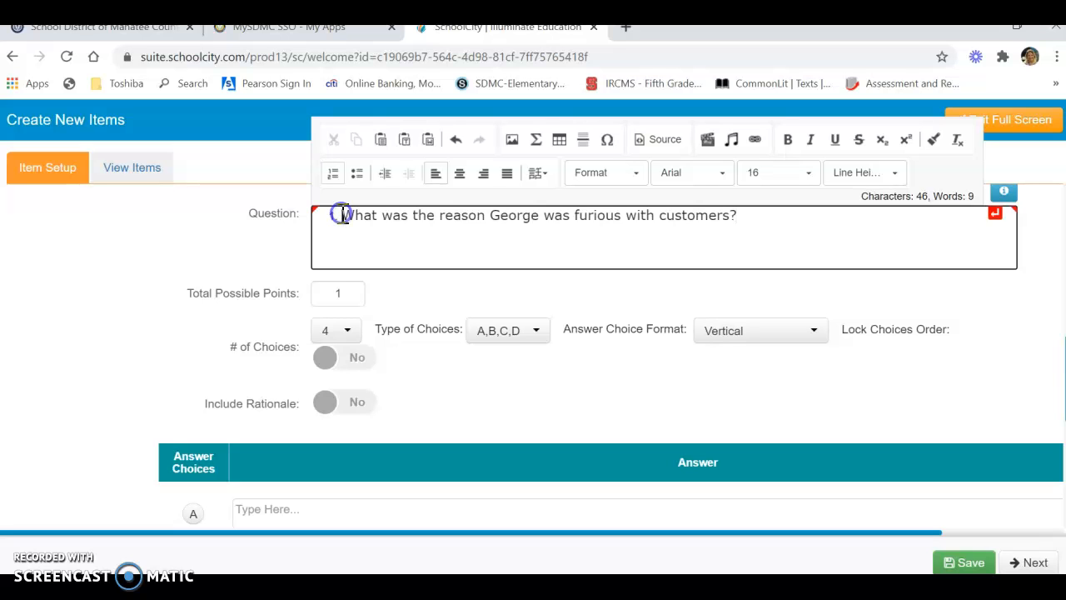
key(BackSpace)
text(1)
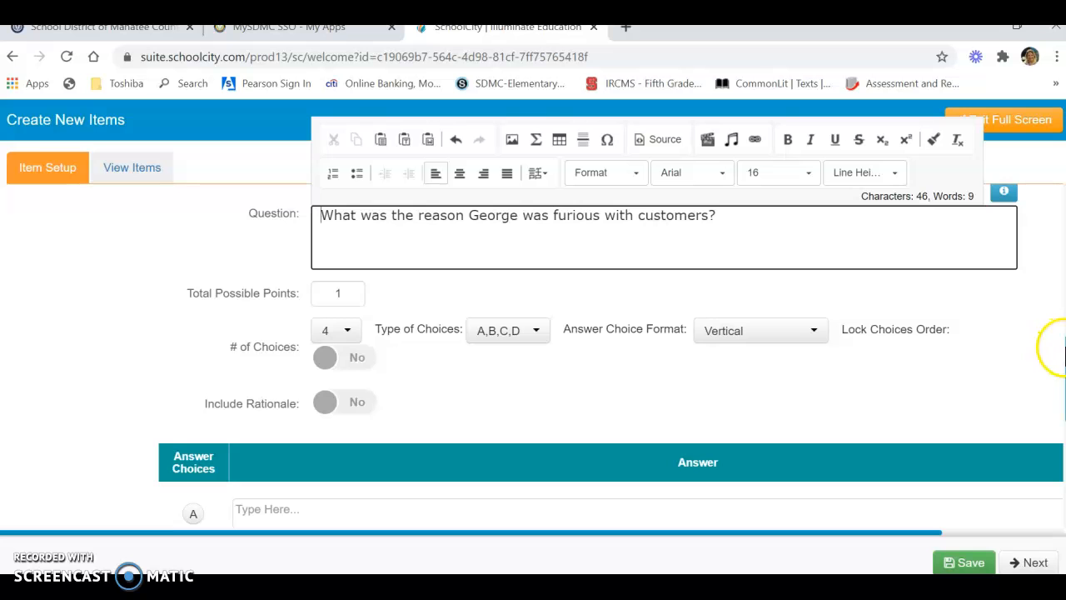
- Copy question 4's first answer, "He decided to teach them a lesson.", from the Word document into SchoolCity answer choice A
scroll(612, 334, down, 1)
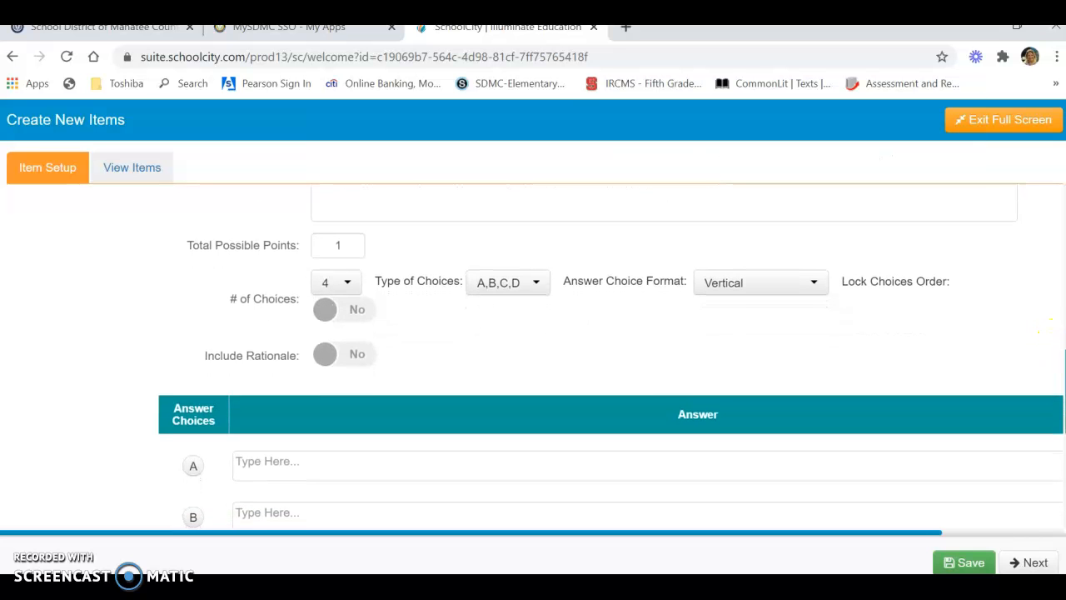
scroll(942, 437, down, 2)
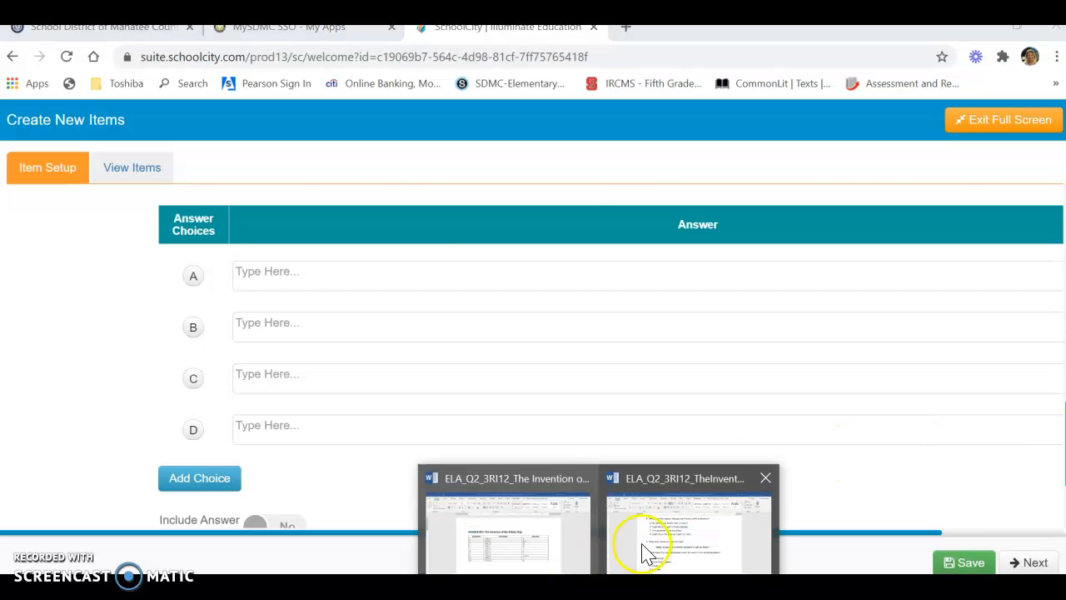
click(687, 546)
drag(290, 214, 529, 217)
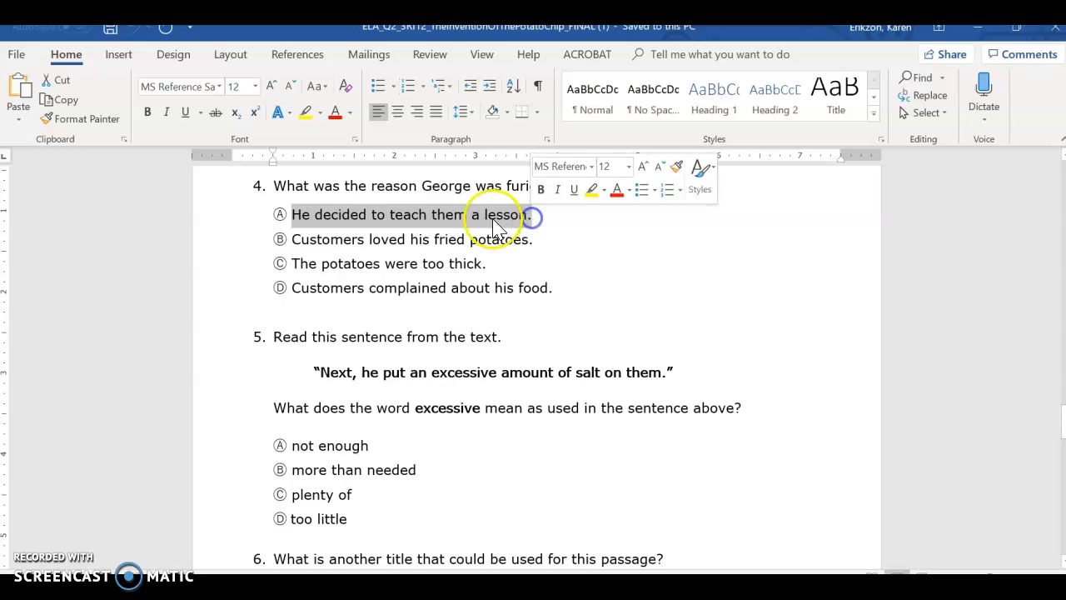
right_click(477, 220)
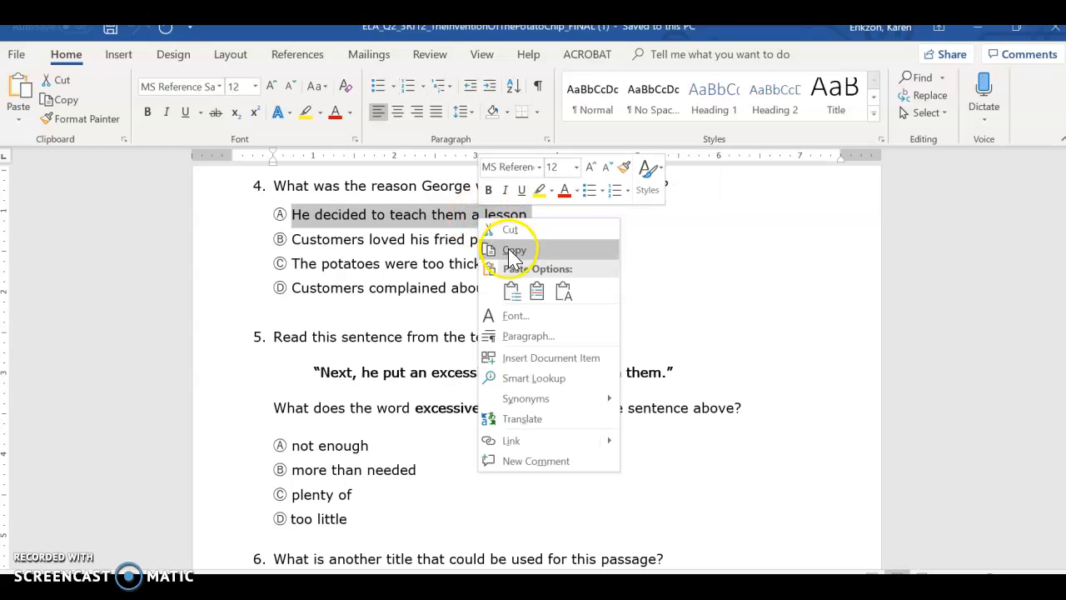
click(511, 249)
mouse_move(557, 586)
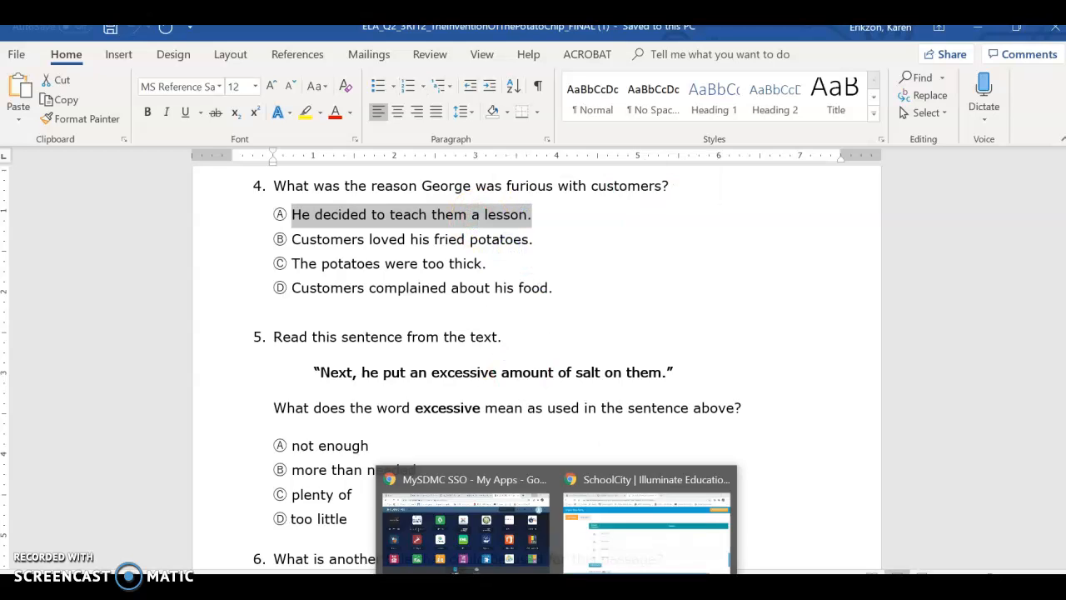
click(619, 566)
click(265, 271)
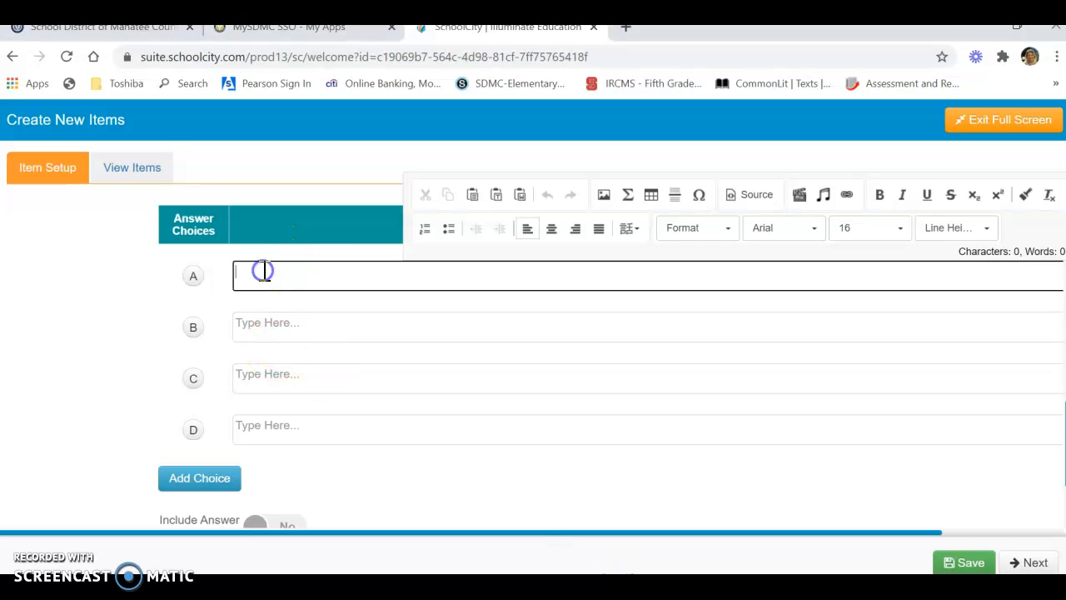
key(ctrl+v)
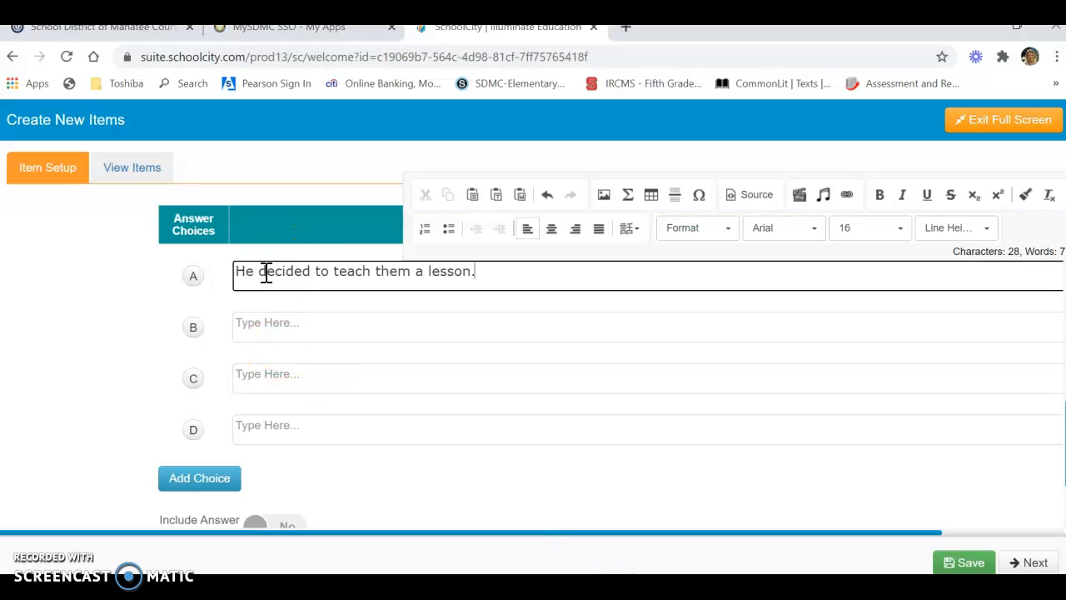
- Copy question 4's second answer, "Customers loved his fried potatoes.", from the Word document into SchoolCity answer choice B
click(259, 325)
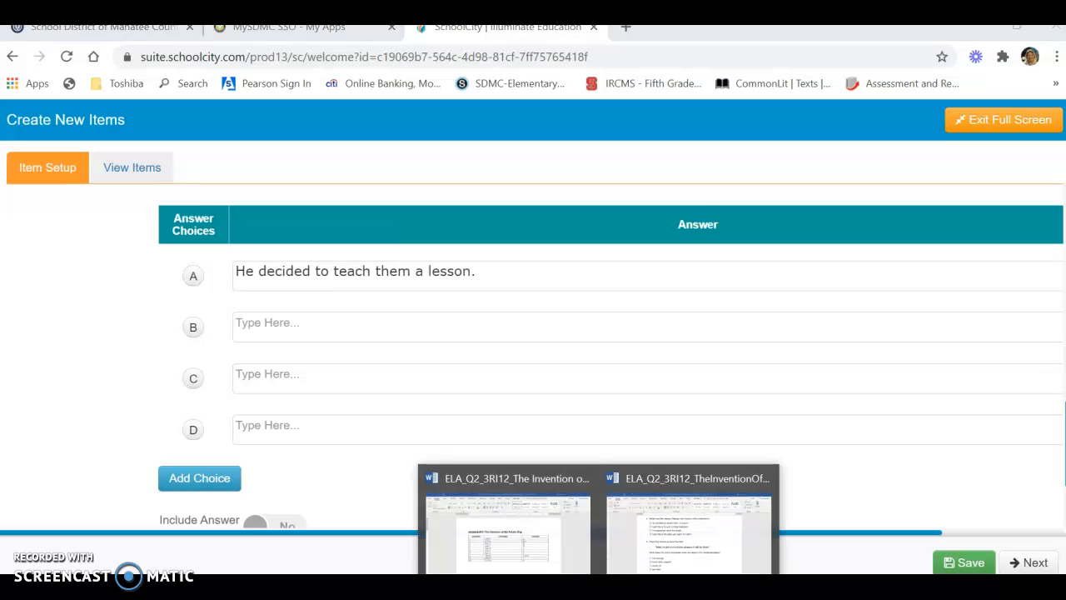
click(686, 564)
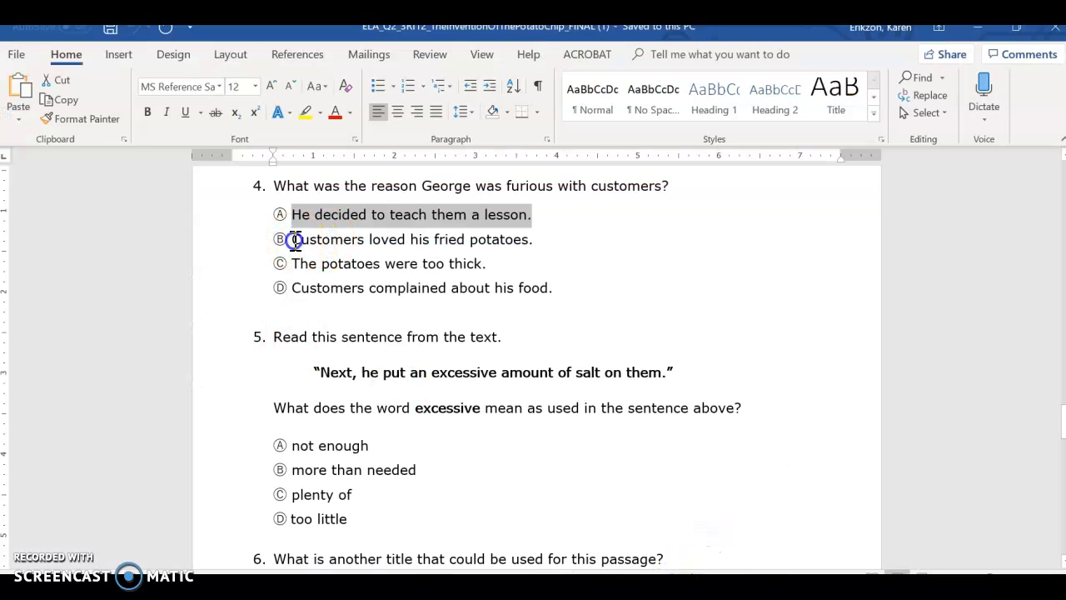
drag(294, 240, 517, 241)
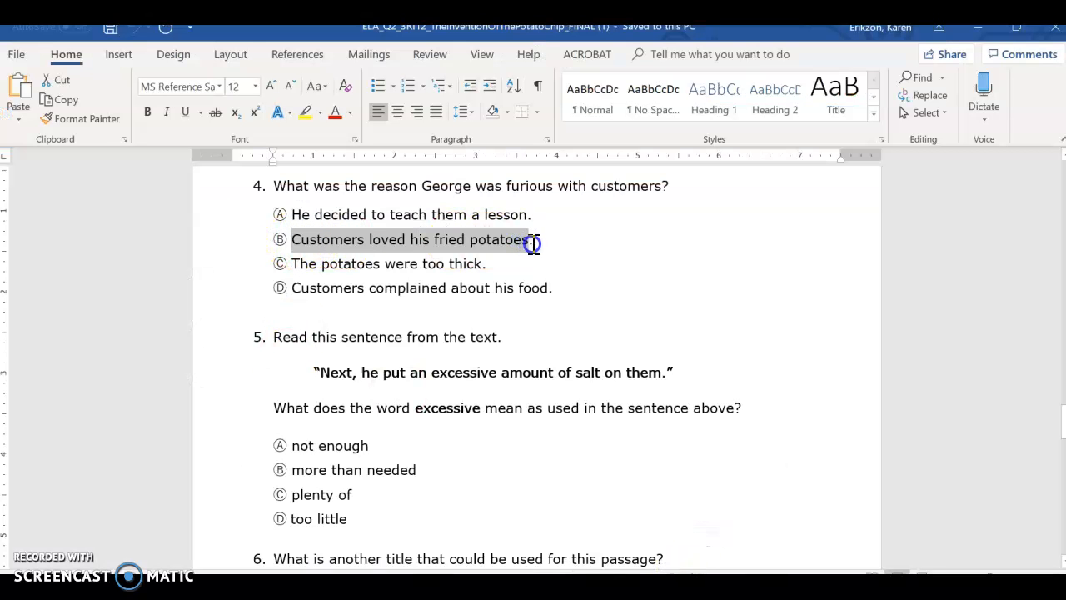
right_click(491, 244)
click(519, 276)
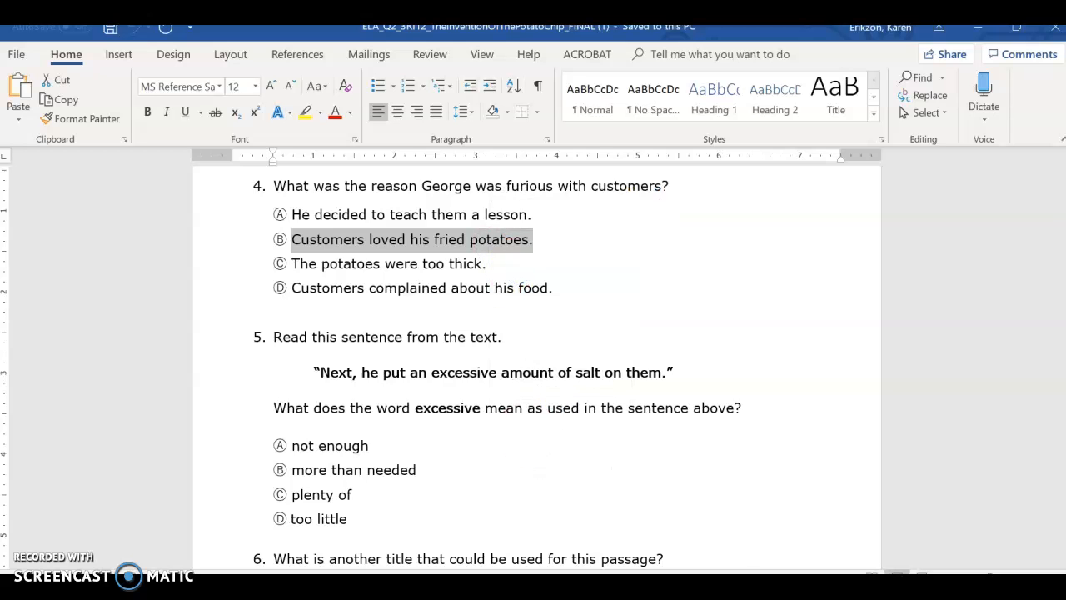
click(595, 470)
click(243, 330)
key(ctrl+v)
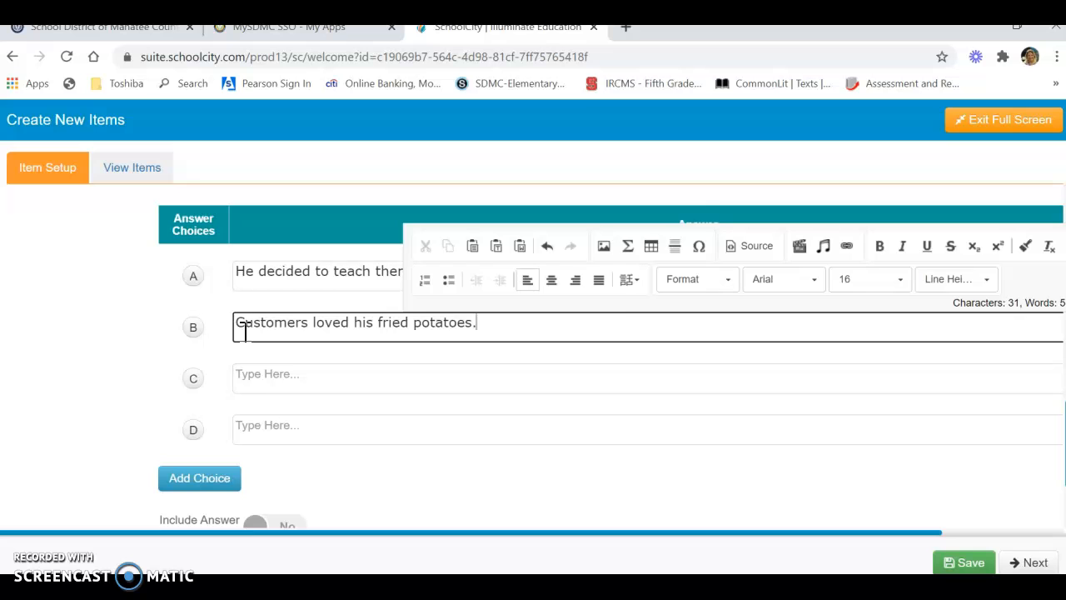
- Copy question 4's third answer, "The potatoes were too thick.", from the Potato Chip Word document
click(254, 380)
mouse_move(655, 556)
click(673, 539)
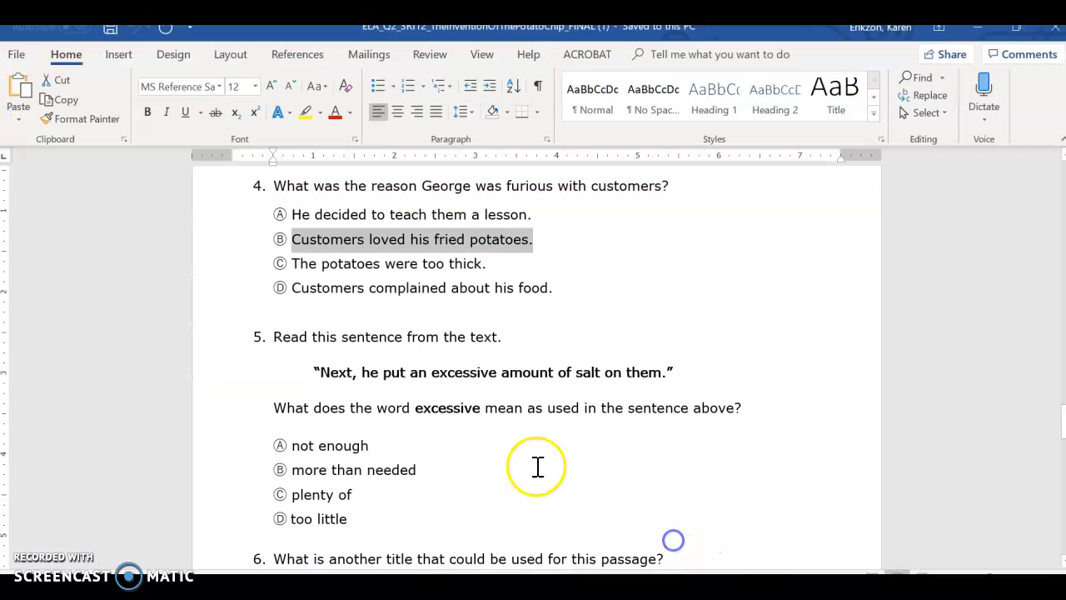
drag(301, 263, 490, 265)
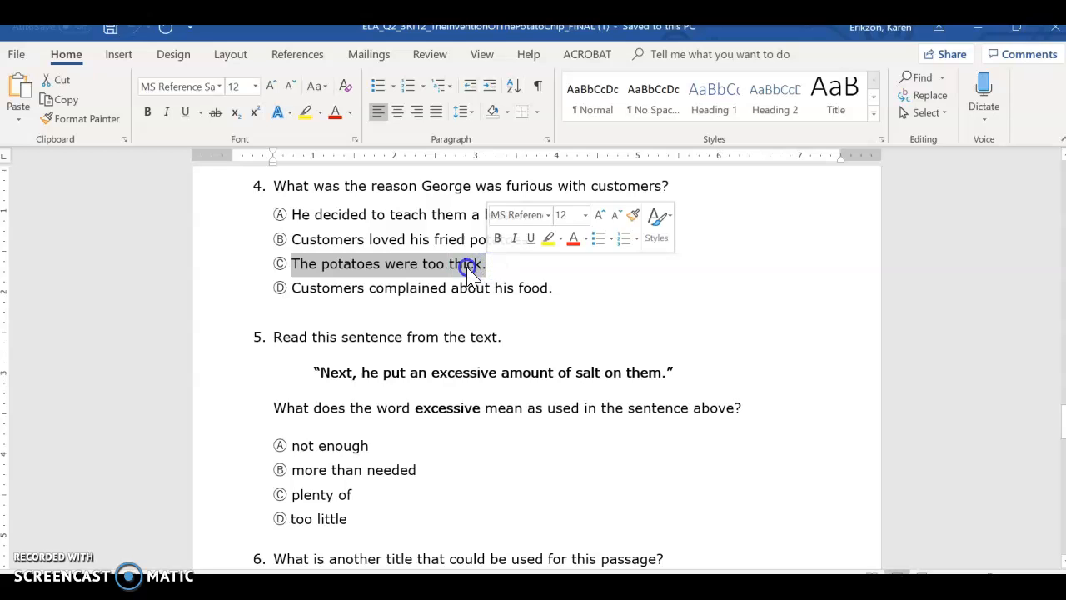
click(469, 265)
right_click(469, 264)
click(302, 265)
drag(293, 265, 491, 263)
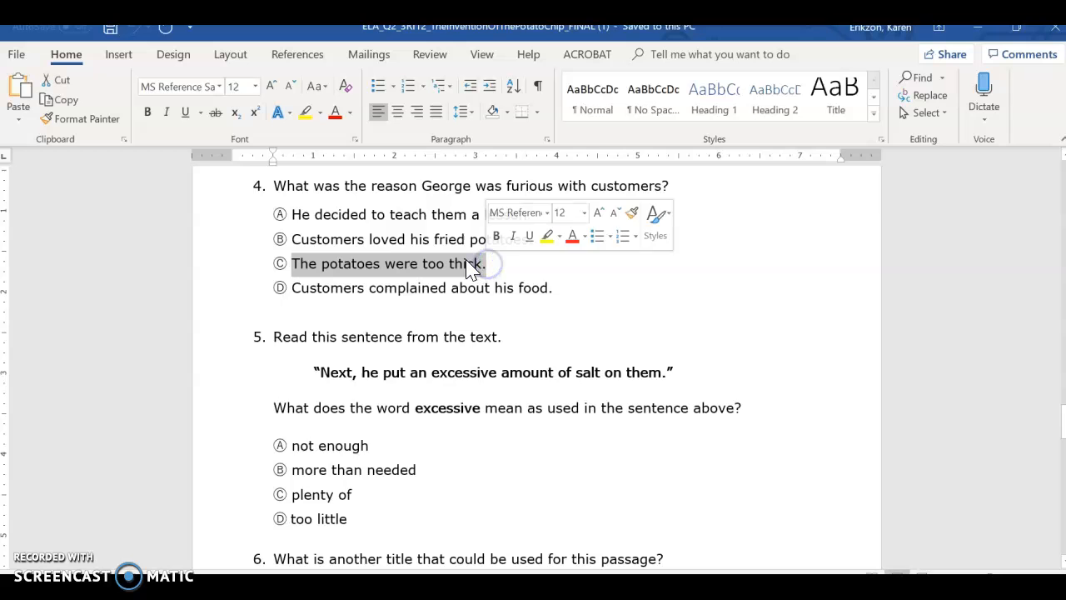
right_click(479, 263)
click(497, 286)
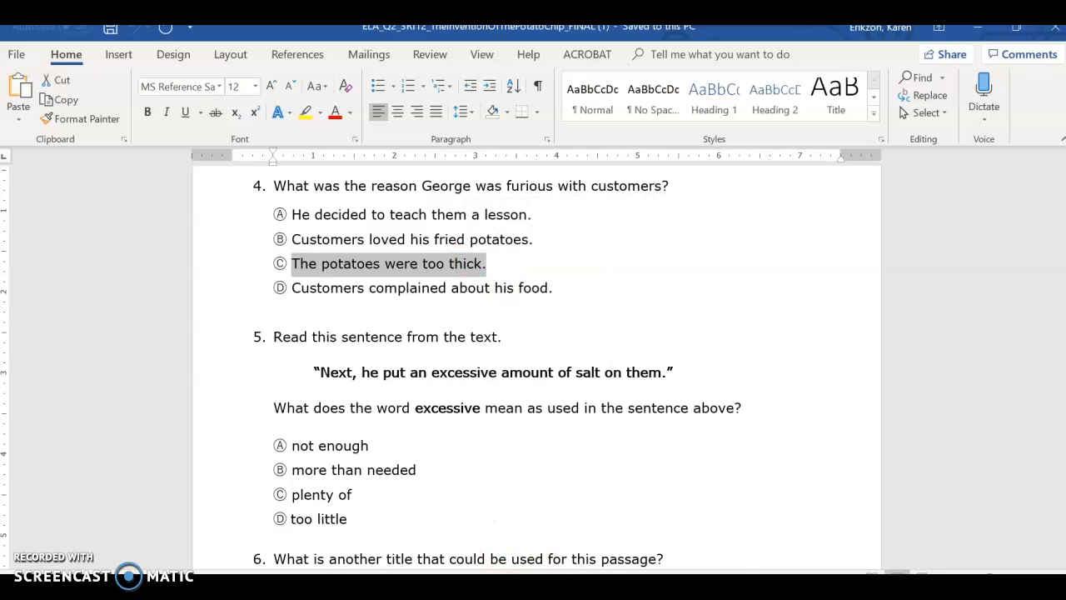
- Paste the copied third answer into answer choice C of the item in SchoolCity
mouse_move(572, 587)
click(641, 424)
click(241, 377)
right_click(247, 377)
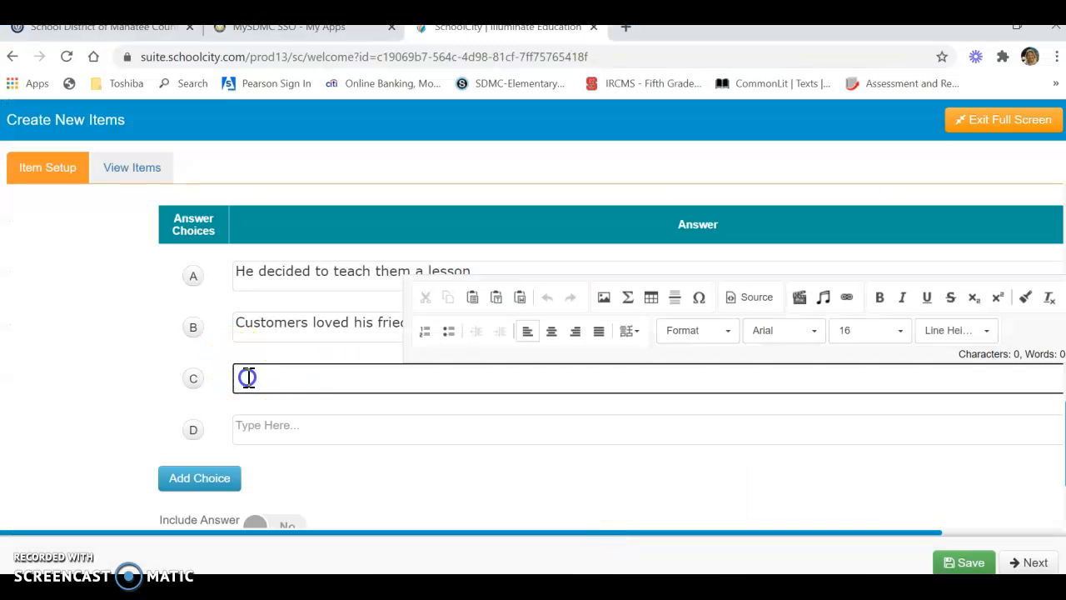
key(ctrl+v)
- Copy question 4's fourth answer, "Customers complained about his food.", from the Word document into SchoolCity answer choice D
click(254, 425)
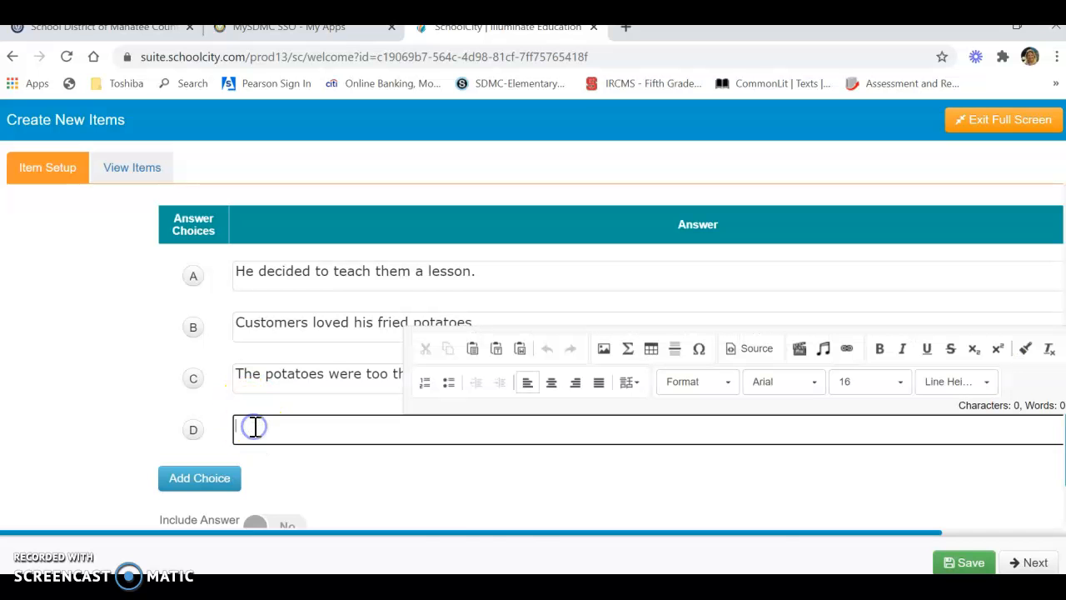
mouse_move(600, 587)
click(678, 554)
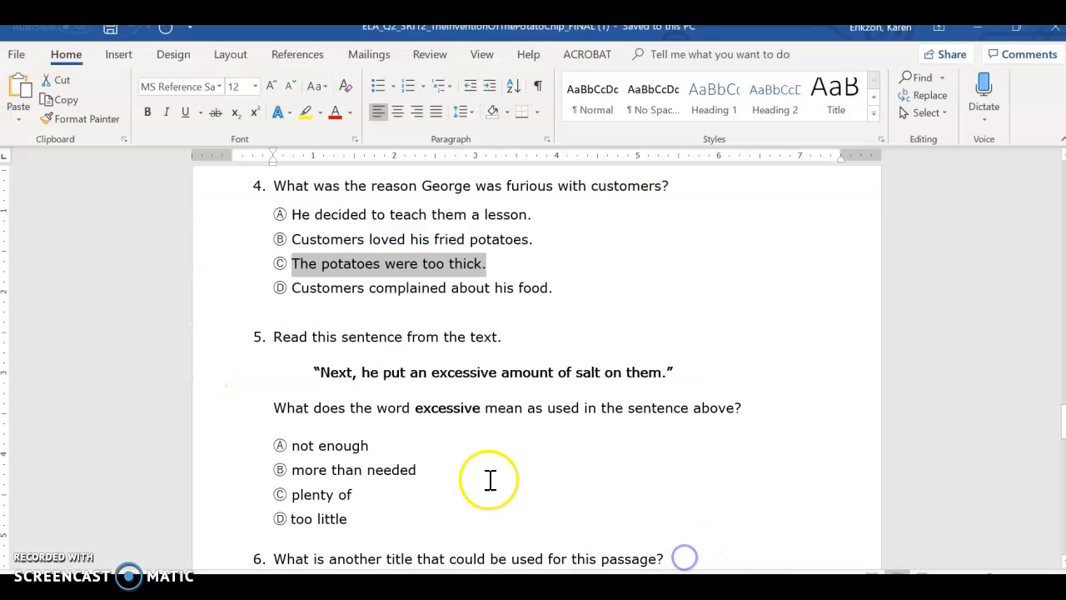
drag(292, 287, 564, 292)
right_click(552, 290)
click(574, 317)
mouse_move(600, 587)
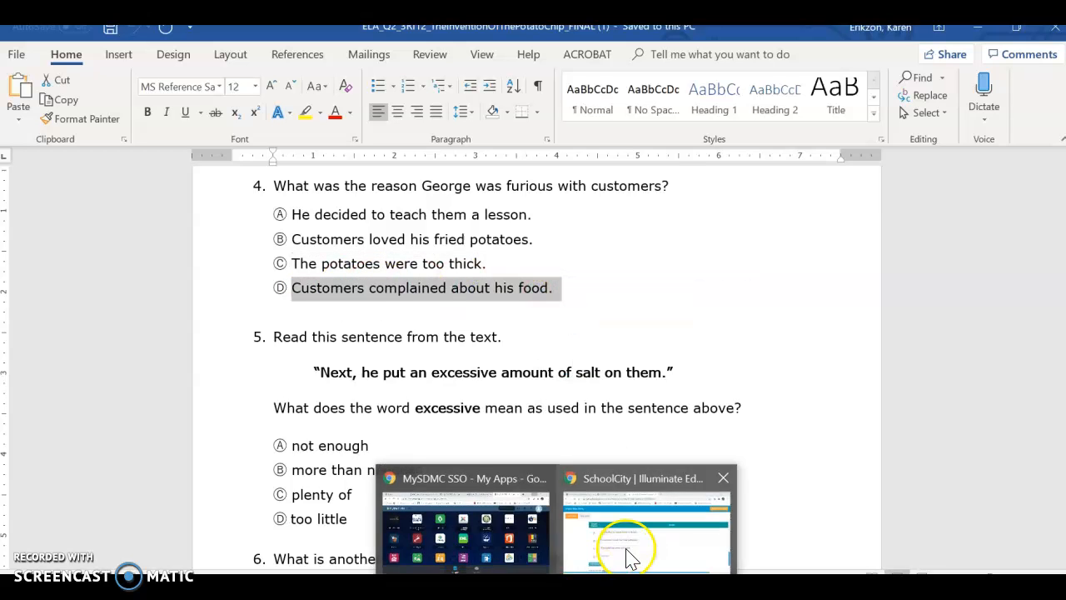
click(627, 548)
click(273, 425)
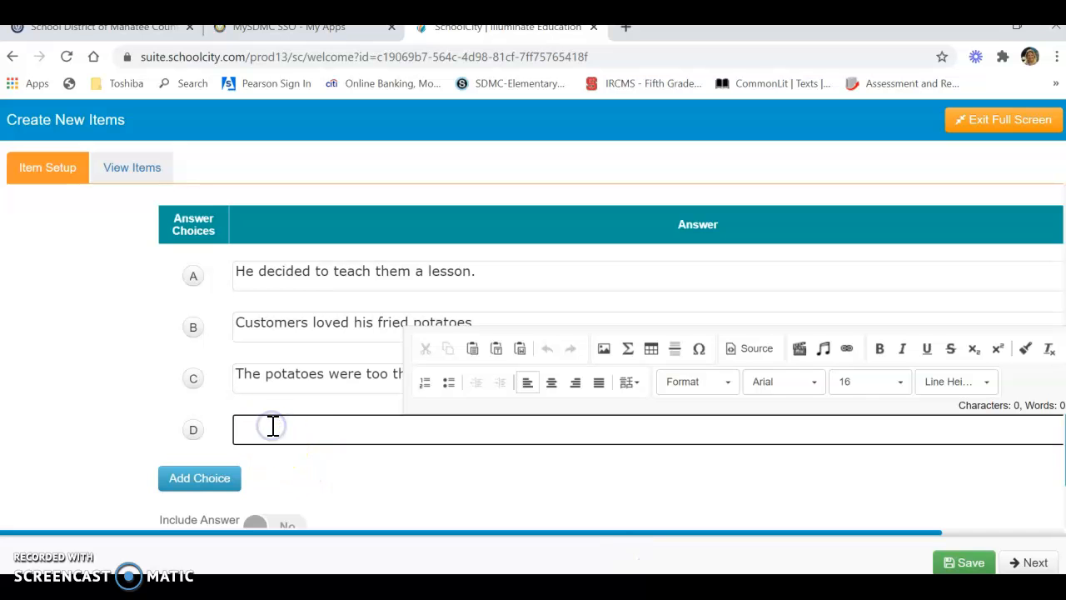
key(ctrl+v)
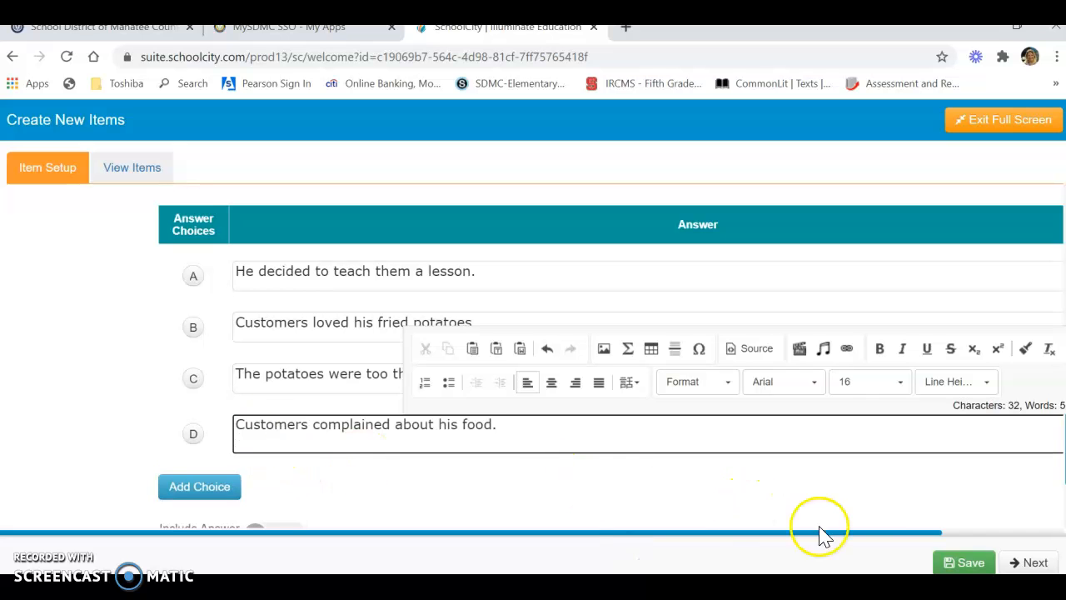
- Mark answer choice D as the correct answer and save the item info
mouse_move(1065, 468)
mouse_down()
mouse_move(1065, 483)
mouse_move(1065, 474)
mouse_up()
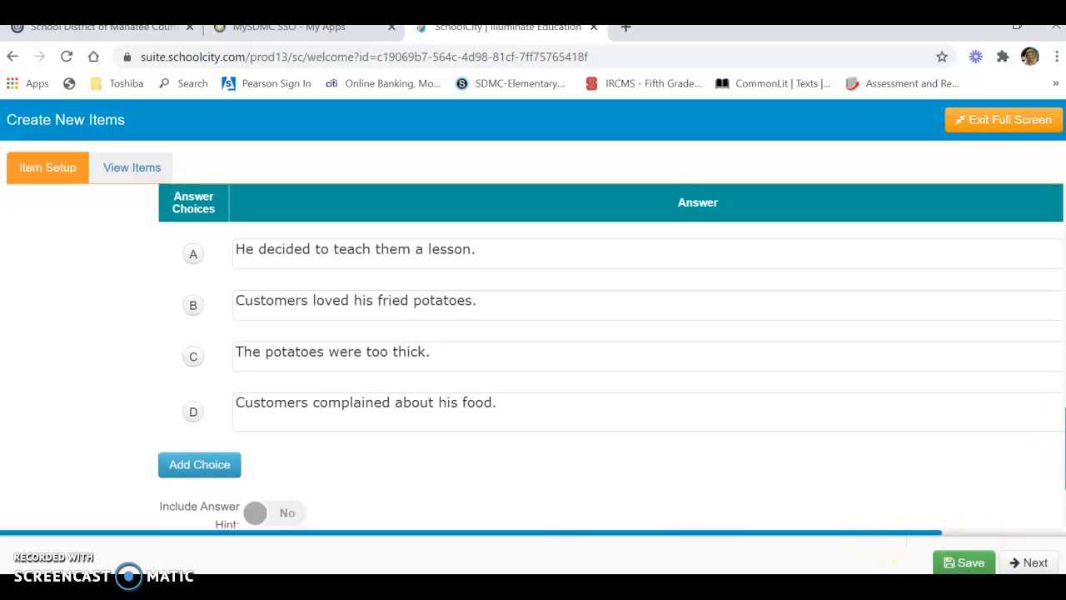
click(194, 413)
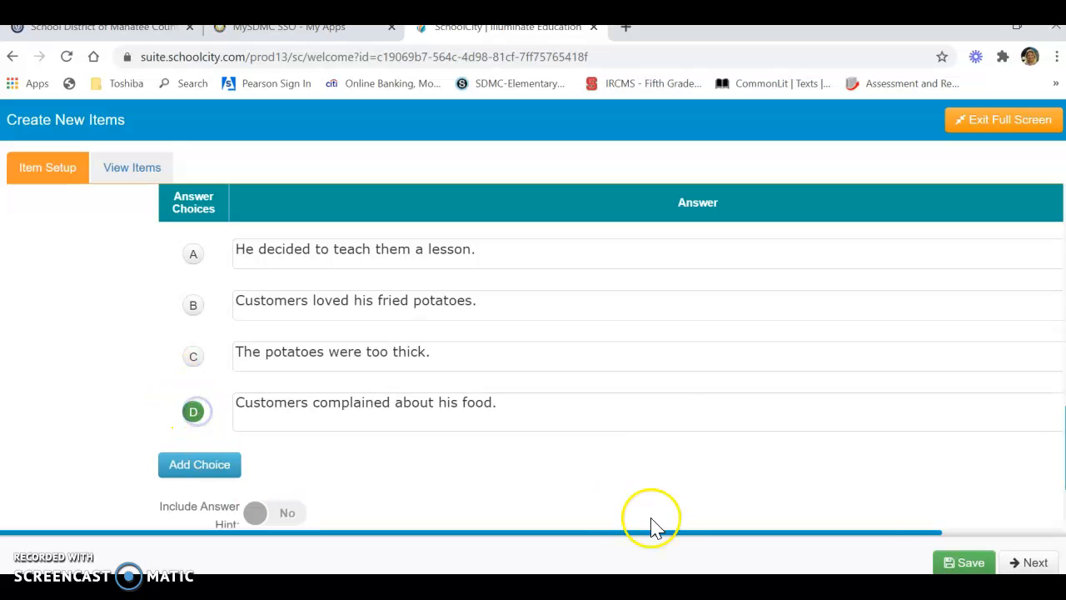
click(947, 564)
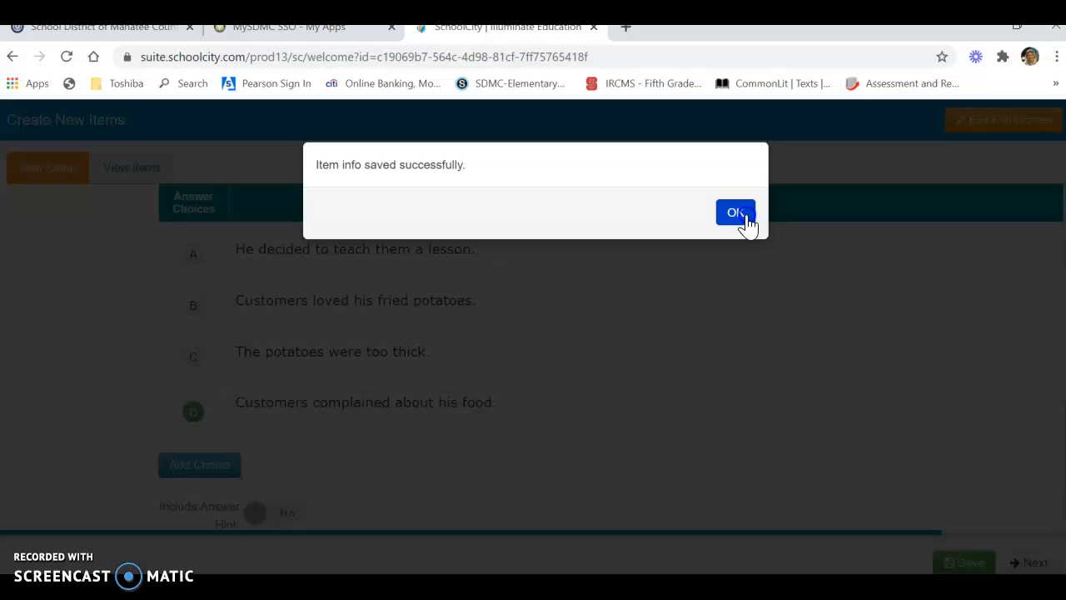
click(741, 223)
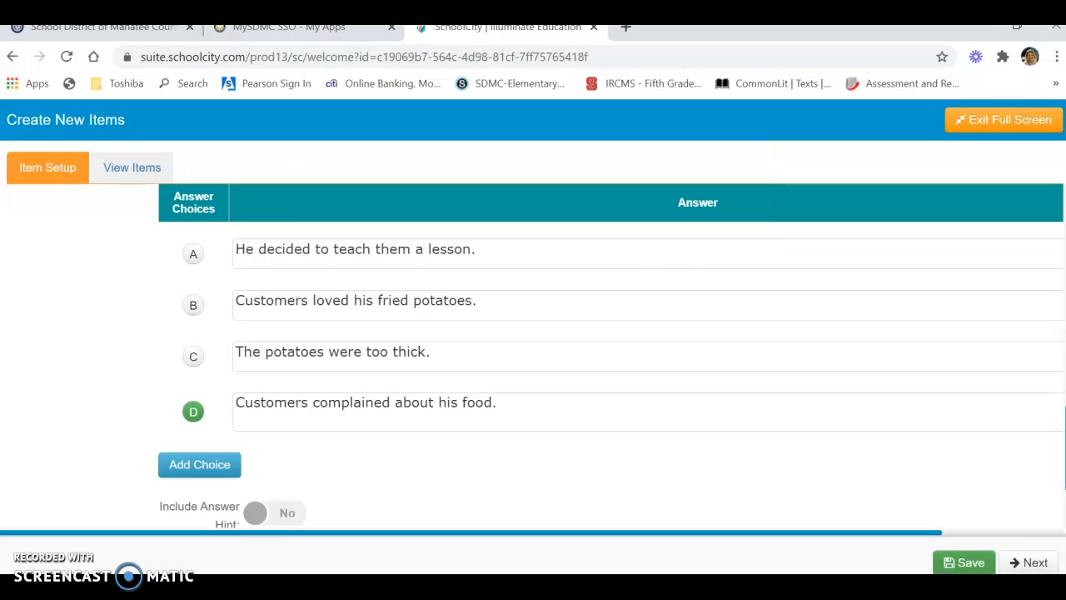
- Align the item to the Grade 3 Reading Informational Text standard LAFS.3.RI.1.1 and save the standard selection
click(1035, 563)
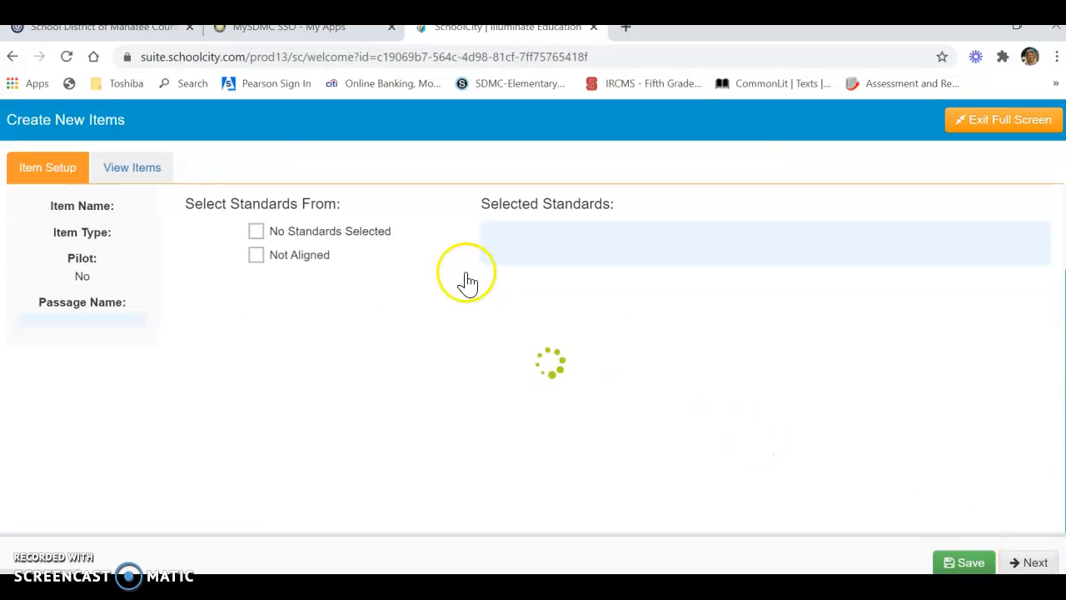
scroll(499, 283, down, 3)
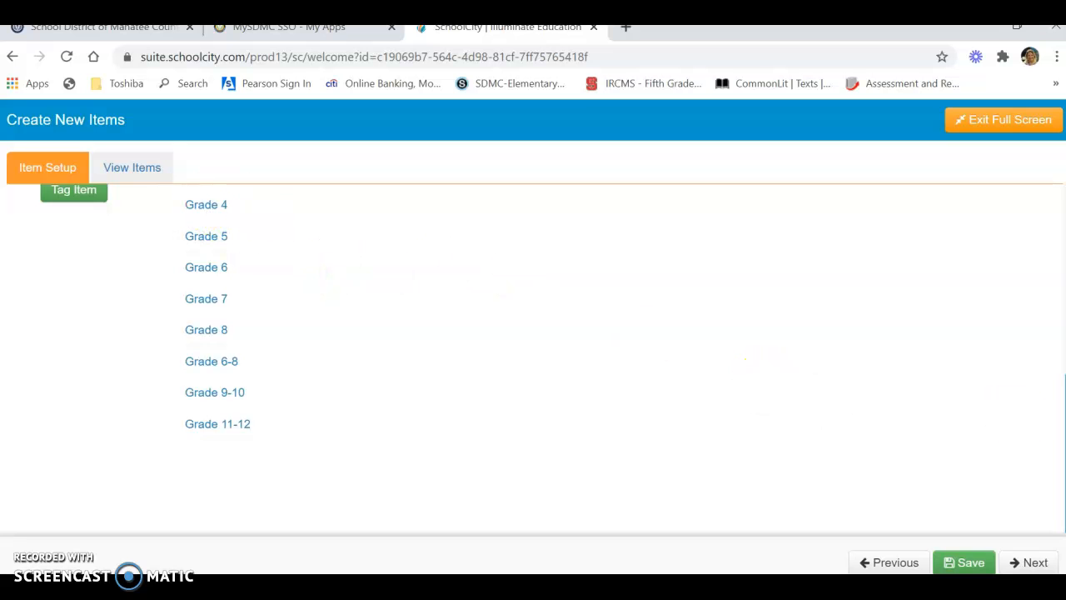
scroll(1054, 412, up, 3)
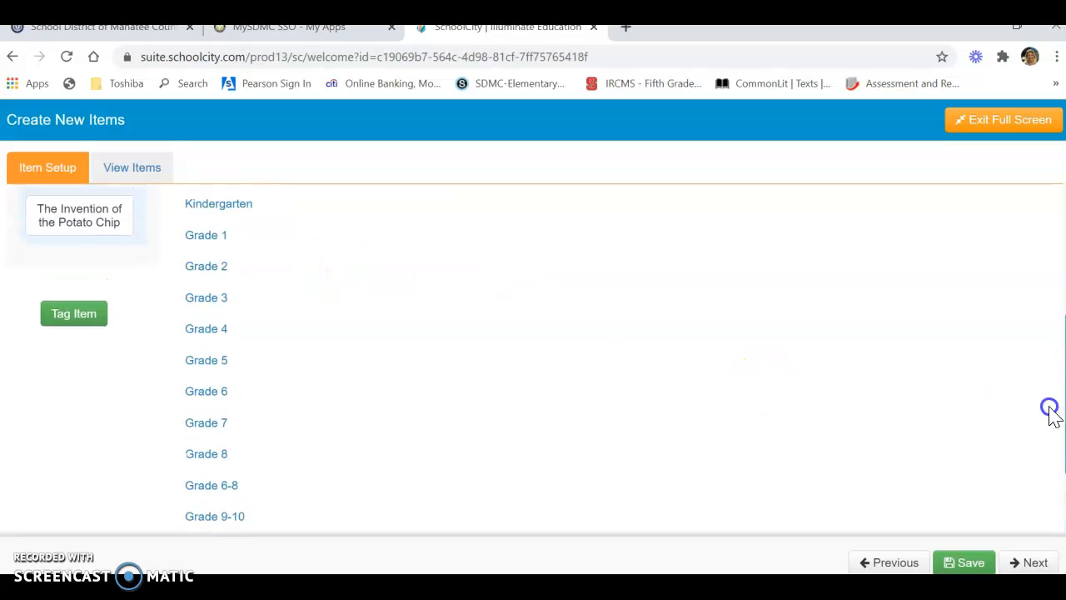
click(201, 331)
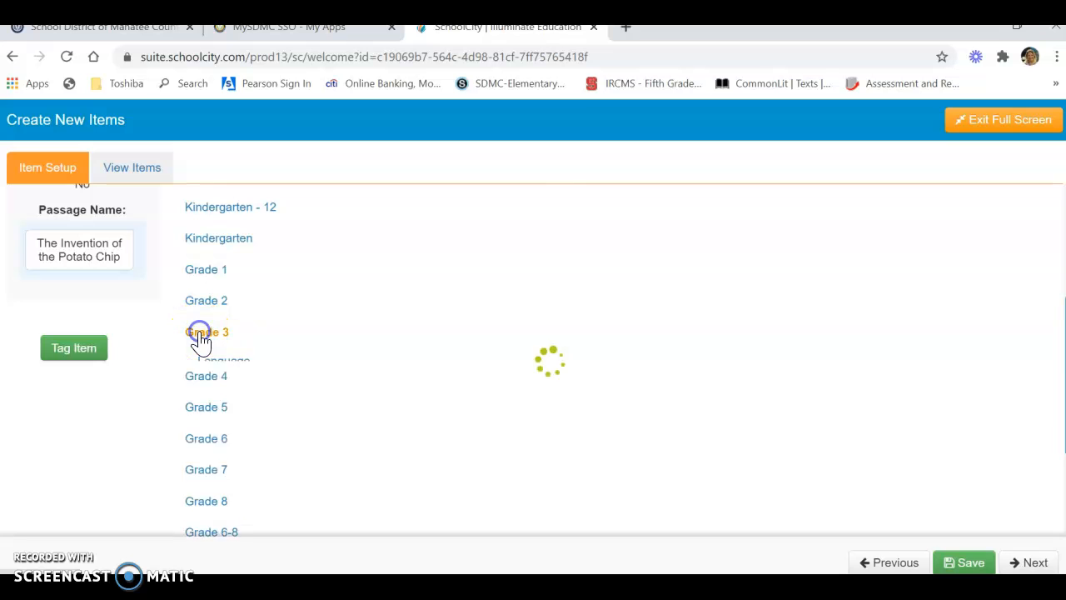
click(241, 390)
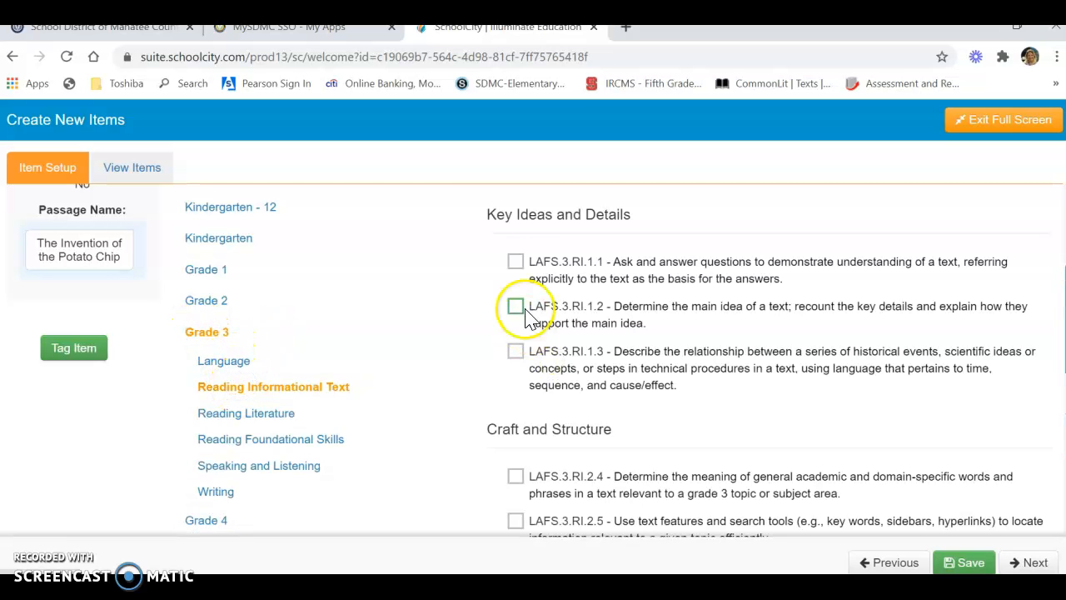
click(964, 563)
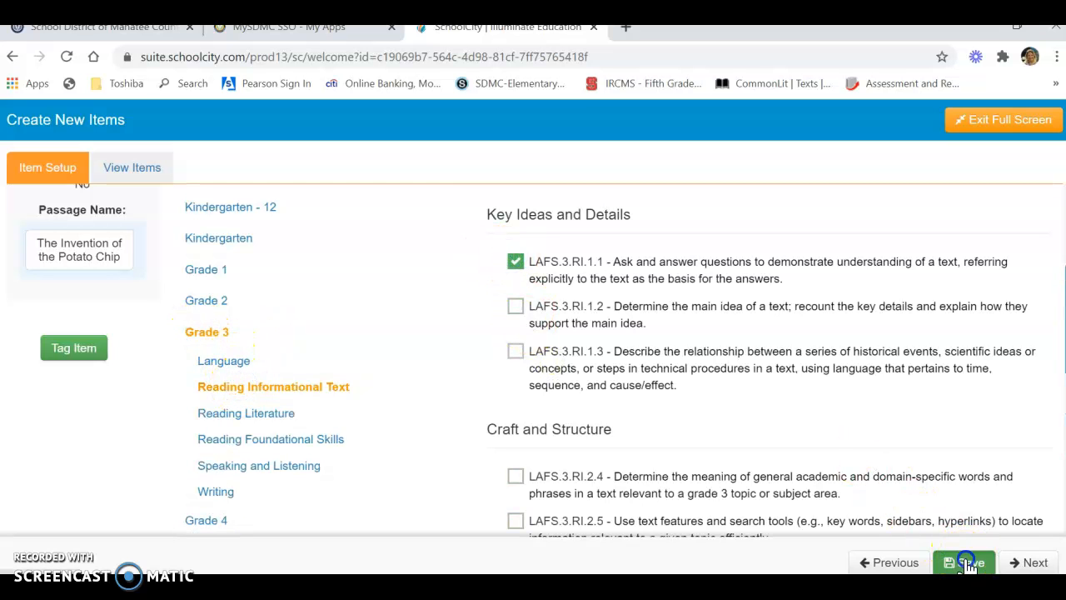
click(737, 216)
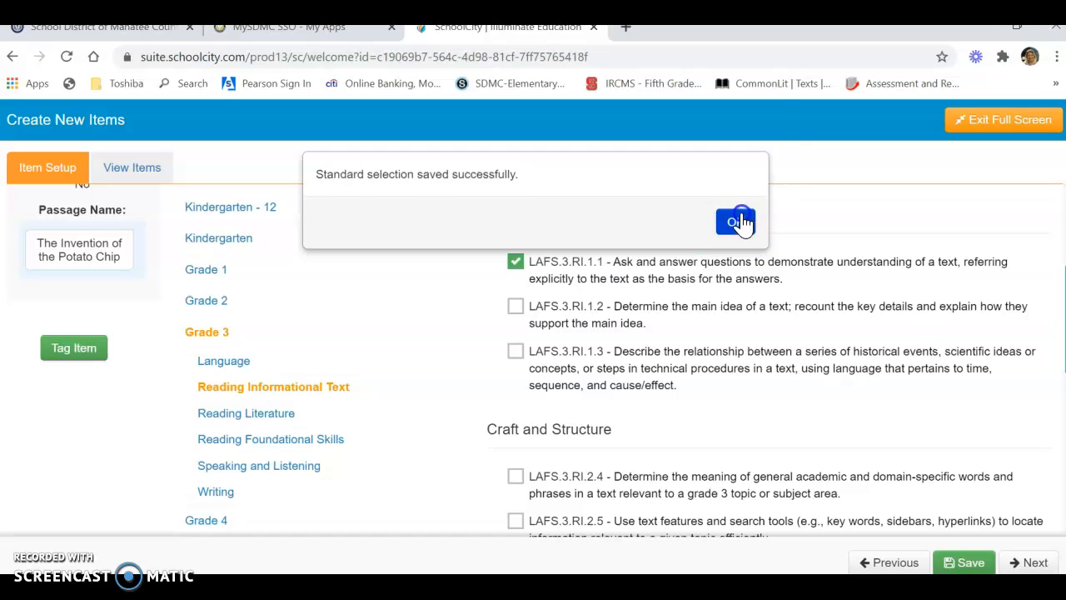
- Save the item's properties with the default settings
click(1029, 563)
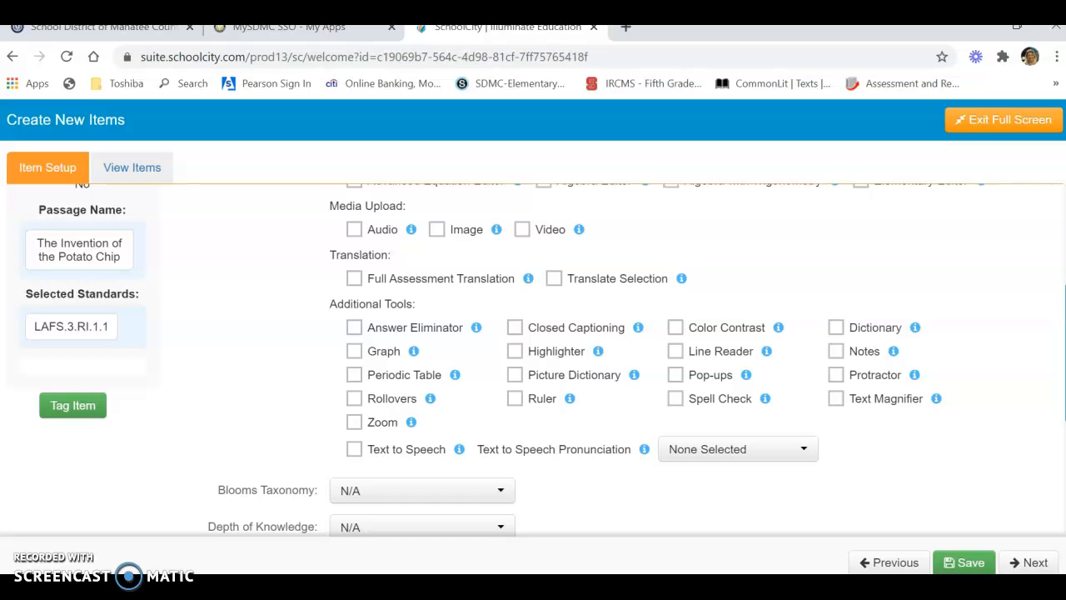
scroll(962, 540, down, 3)
click(962, 555)
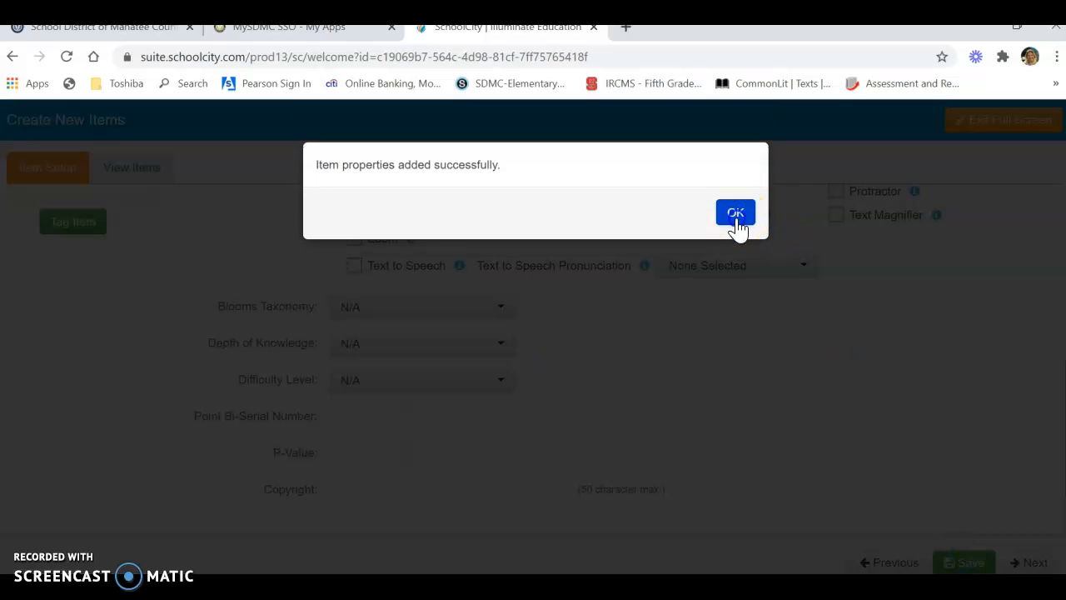
click(736, 220)
- Preview the finished item Potato Chip #4 and publish it to the My Work Space item bank
click(1029, 563)
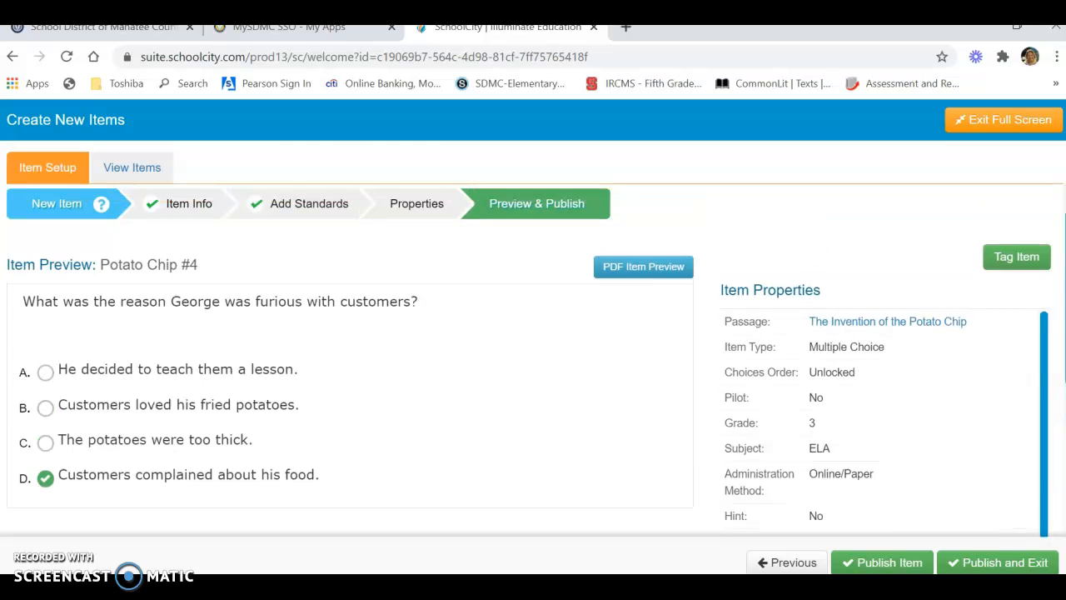
scroll(533, 358, down, 4)
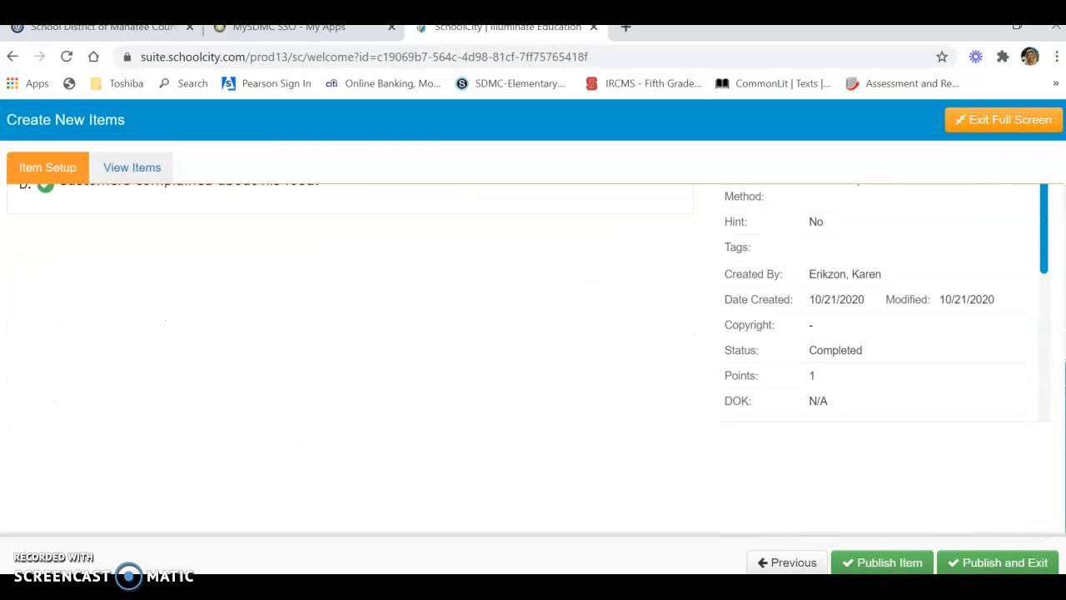
click(902, 563)
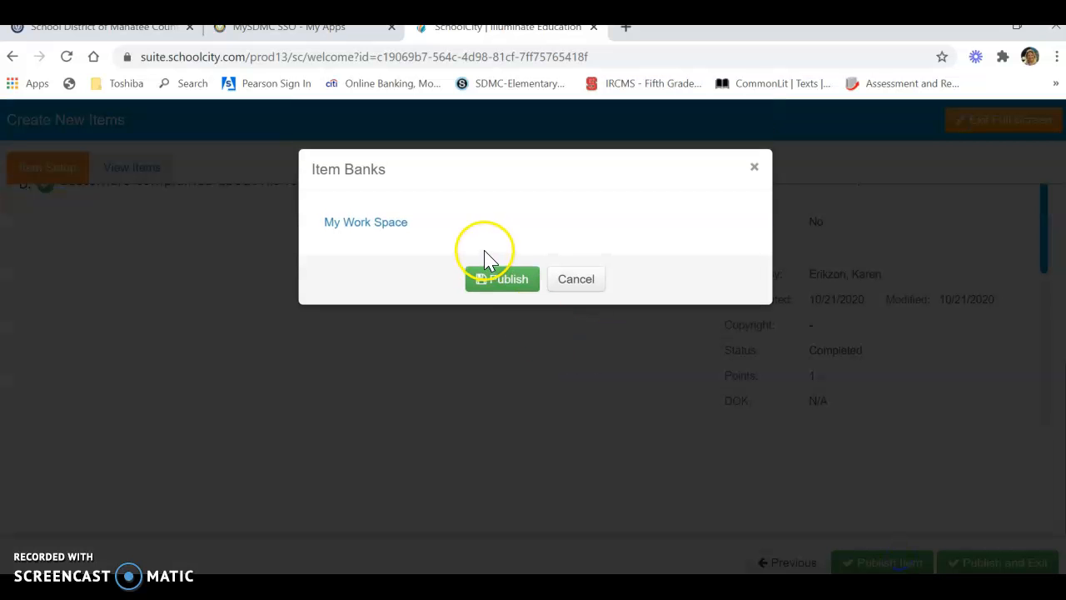
click(503, 282)
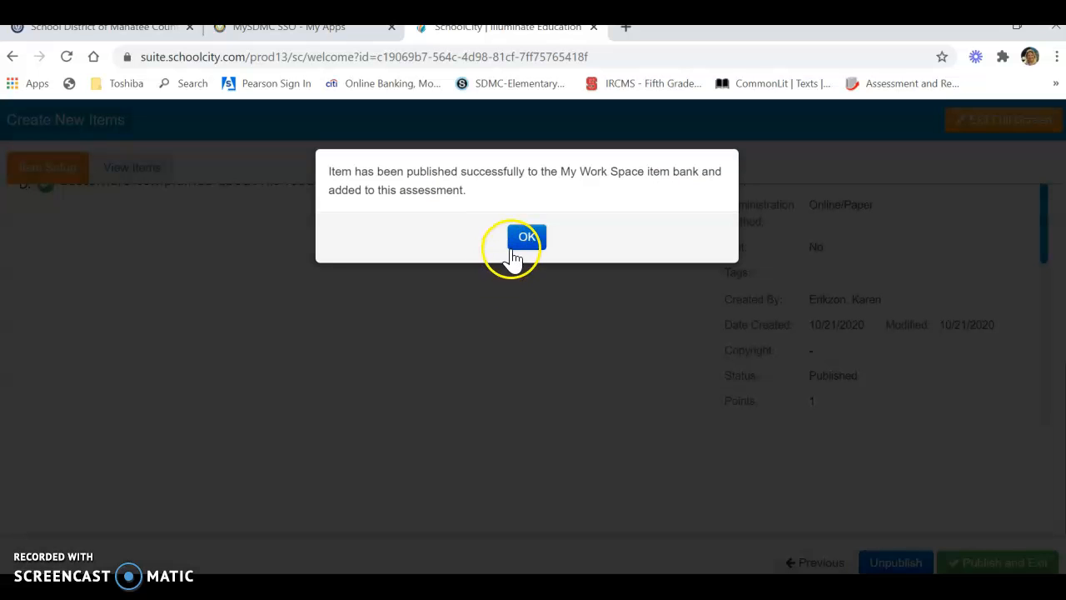
click(518, 242)
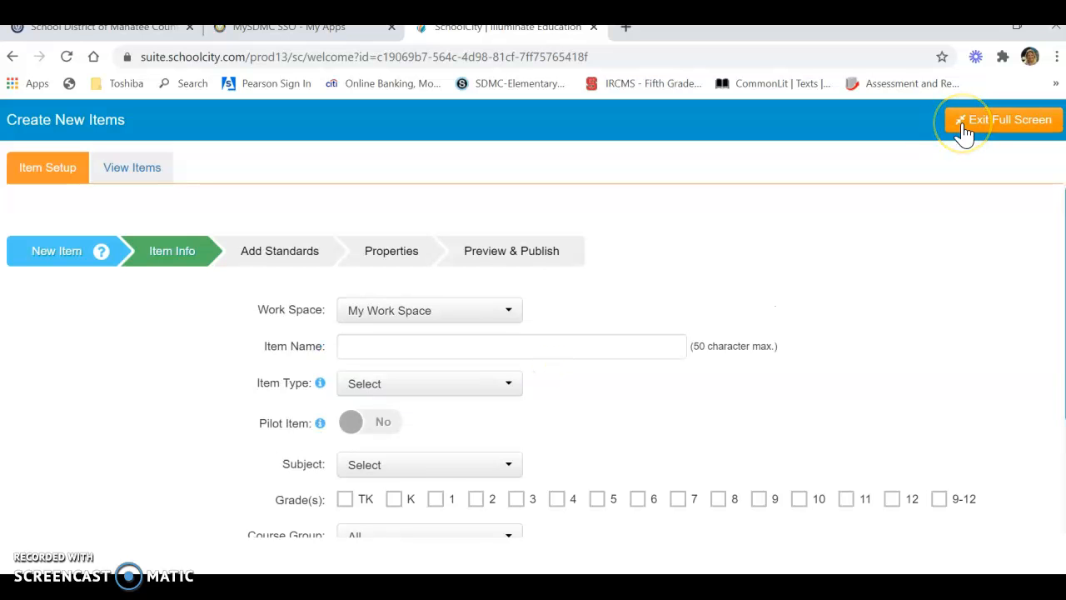
- Name the new item Potato Chip #5 and set its type to MC (Multiple Choice) (O/P), subject to ELA and grade to 3
click(353, 350)
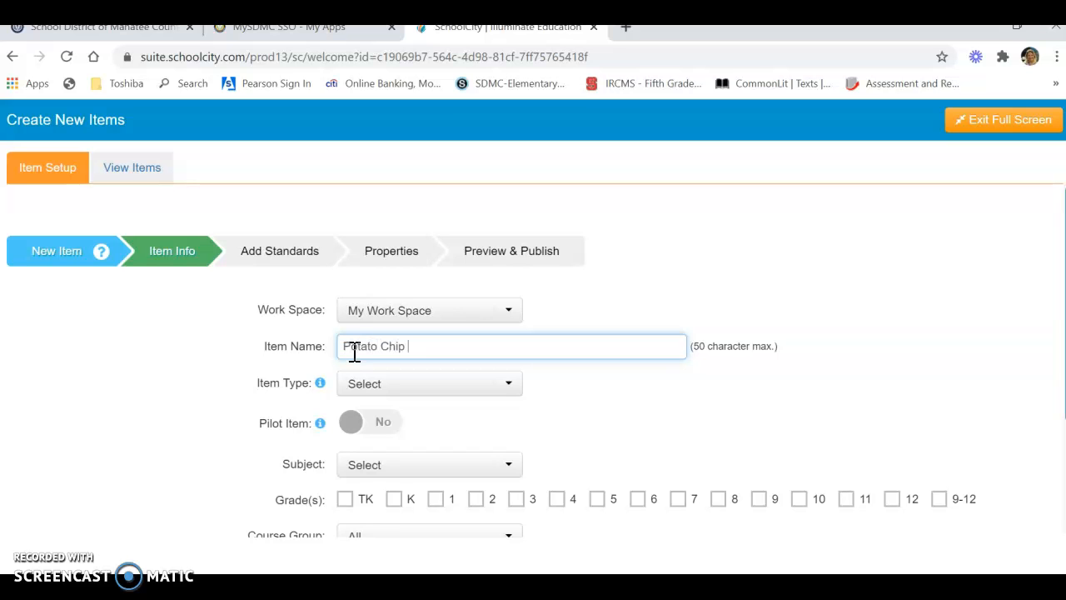
click(515, 388)
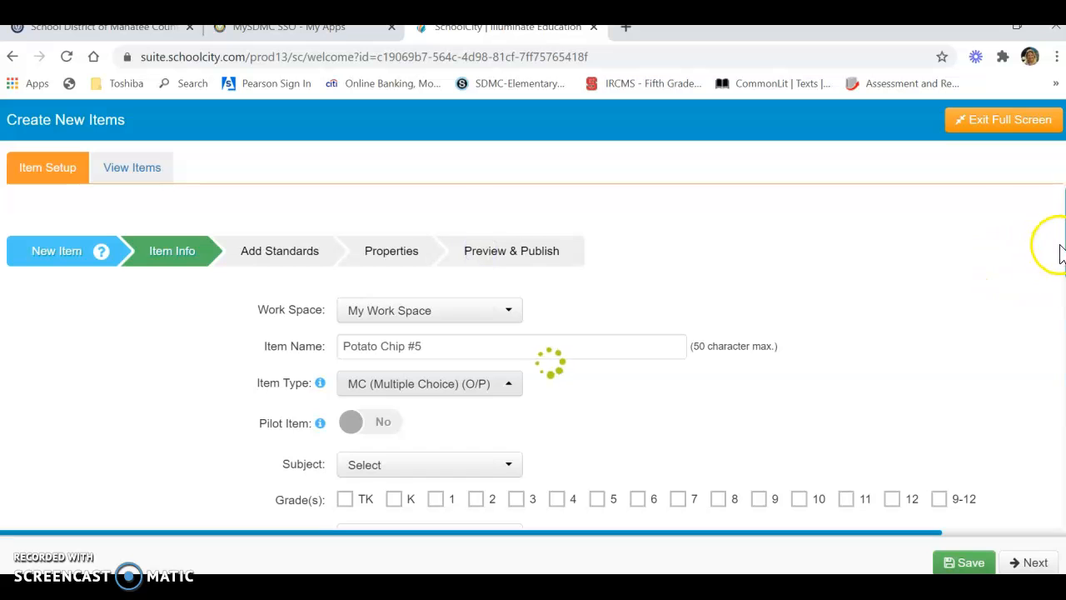
scroll(554, 190, down, 3)
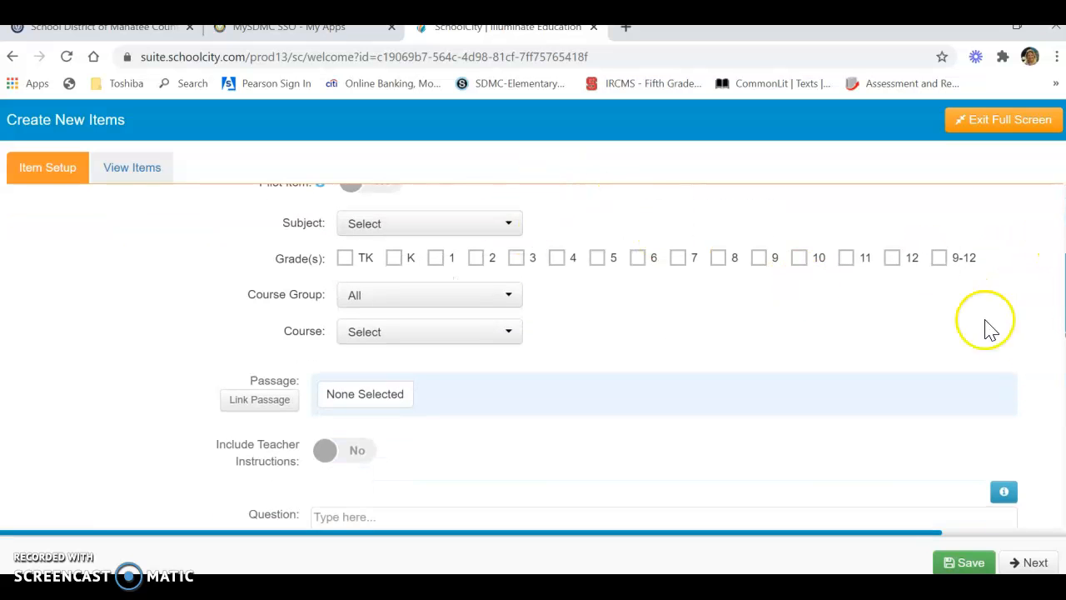
click(510, 225)
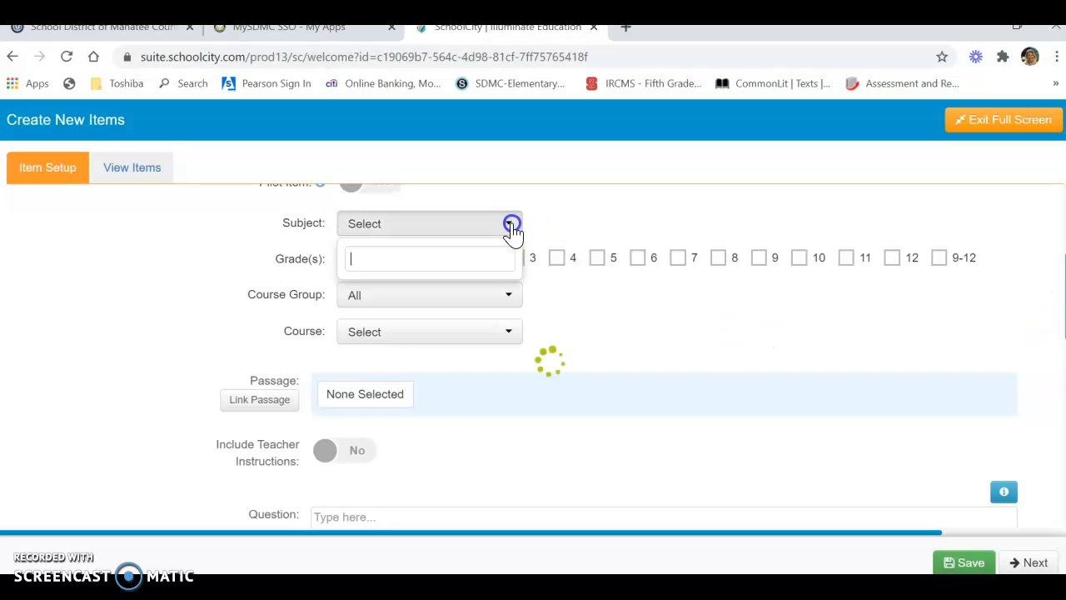
click(385, 307)
click(516, 258)
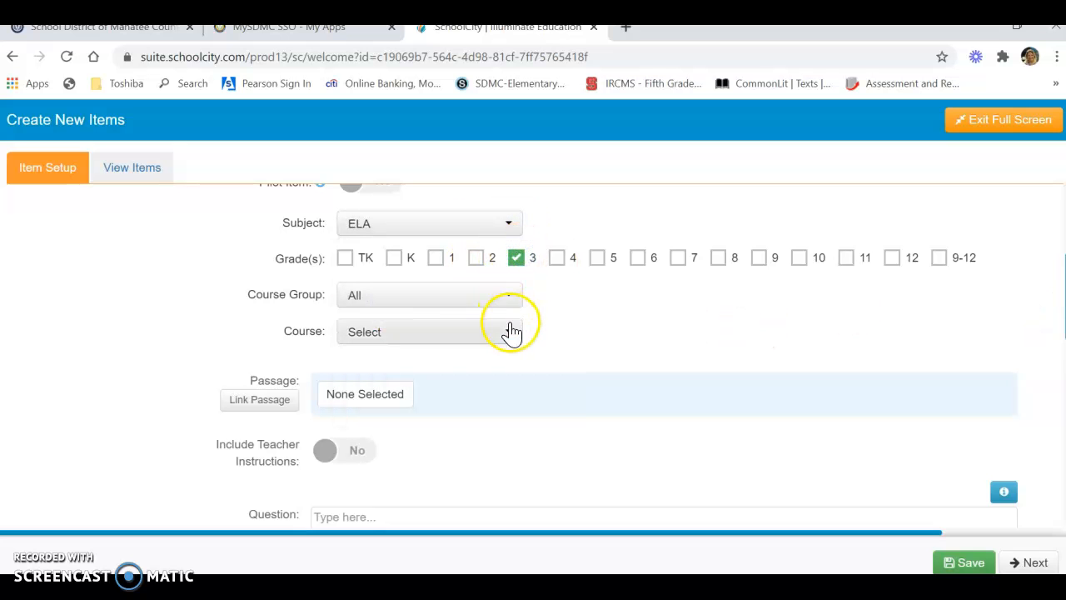
- Link the passage The Invention of the Potato Chip to the item
click(288, 405)
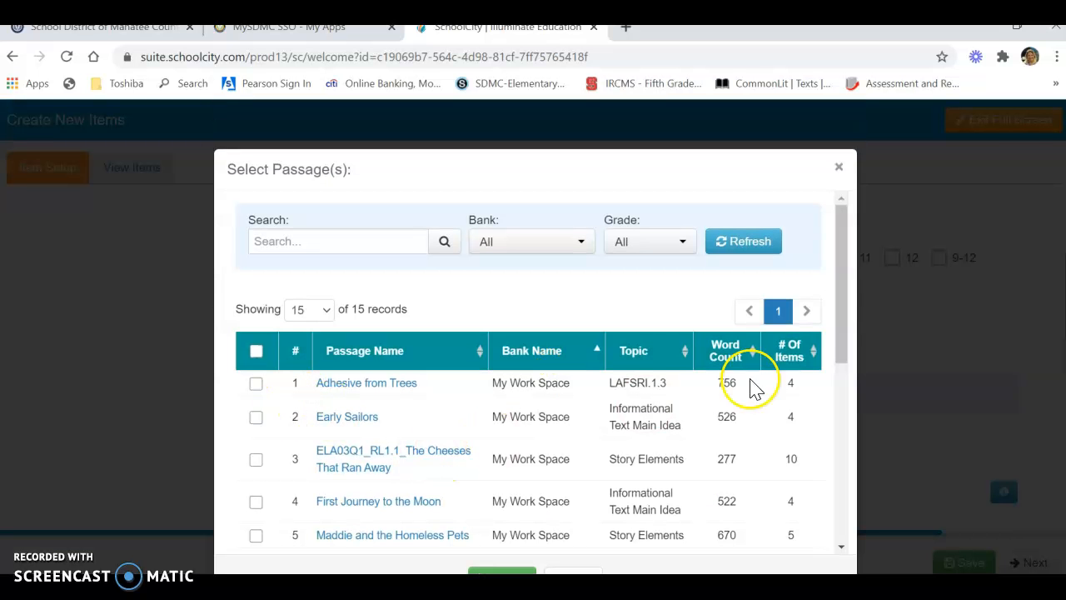
drag(843, 246, 857, 342)
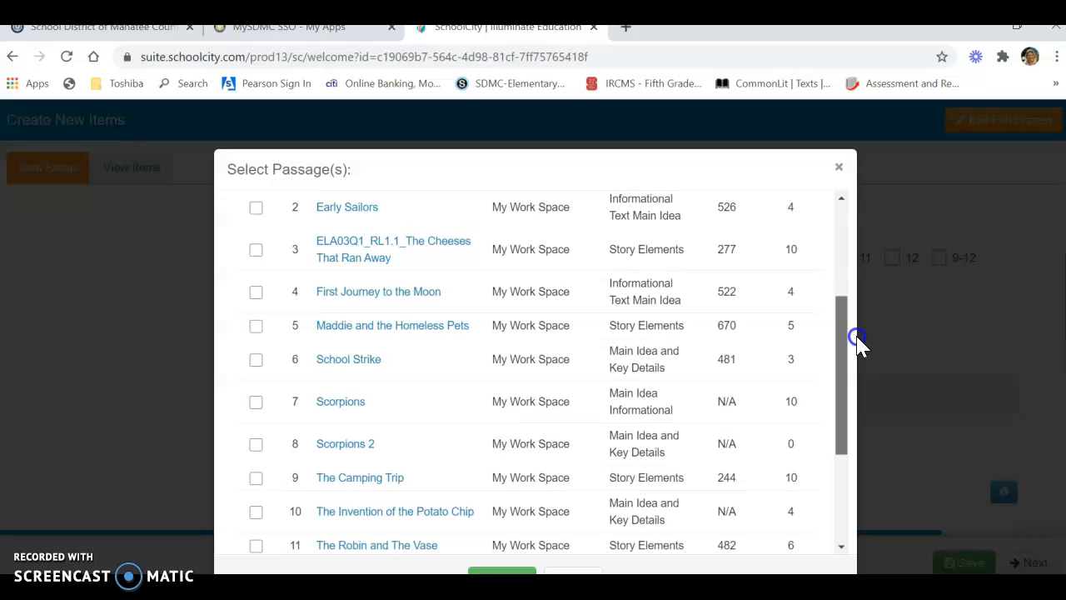
click(256, 512)
click(493, 572)
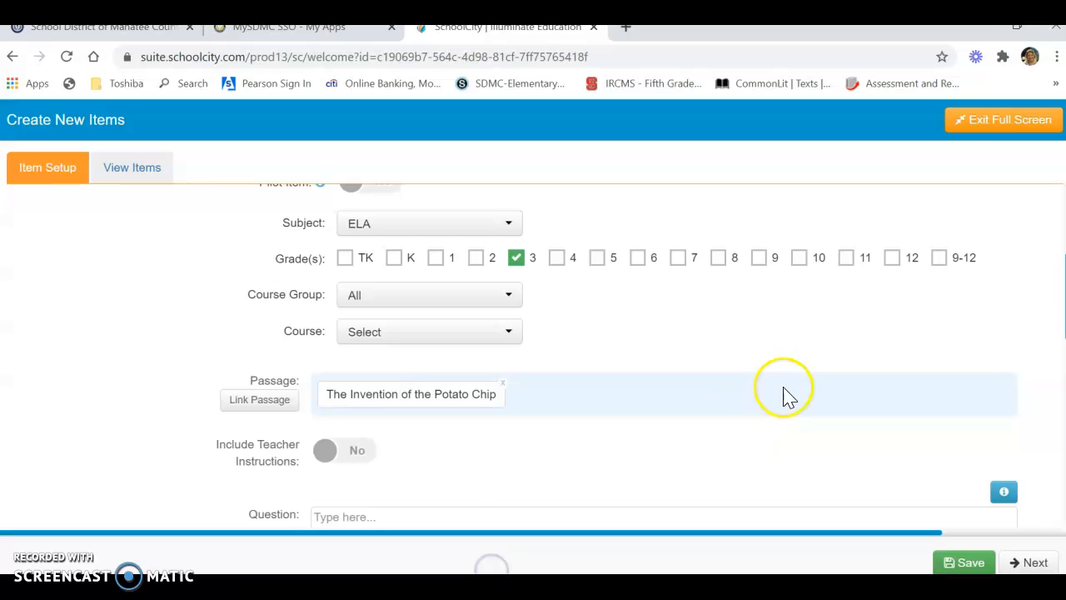
- Copy question 5's full stem about the word "excessive" from the Word document into the item's question field and remove its list numbering
scroll(381, 242, down, 4)
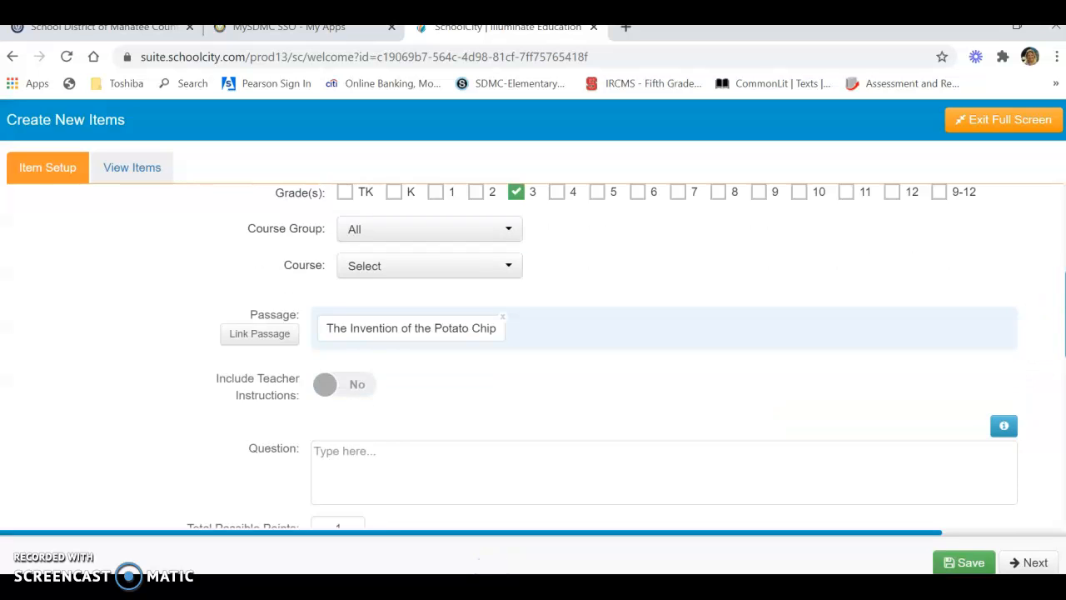
click(337, 258)
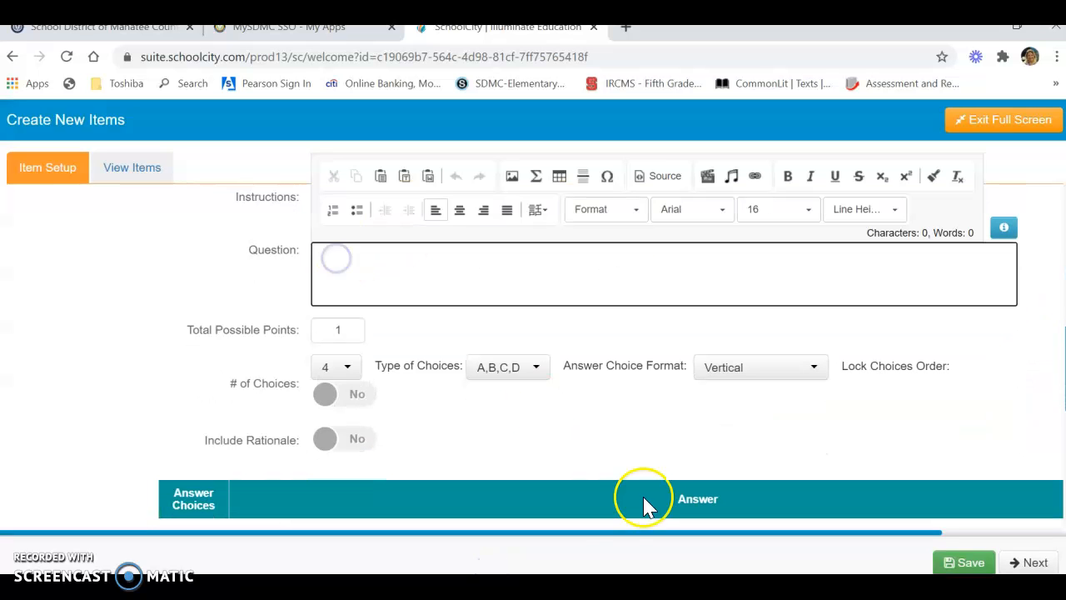
click(648, 558)
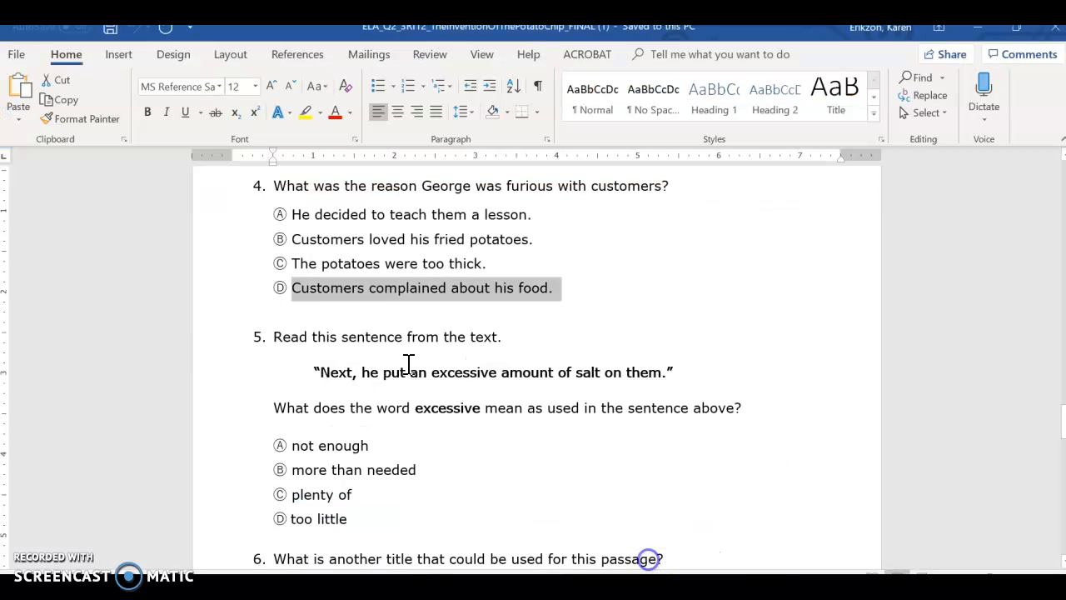
drag(273, 337, 744, 410)
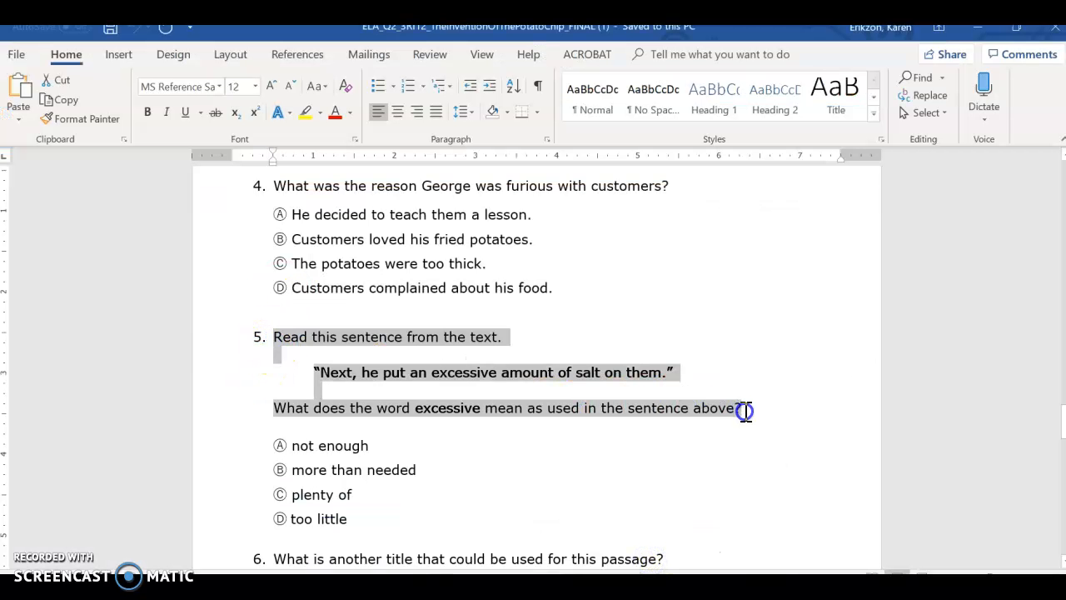
right_click(492, 338)
click(522, 280)
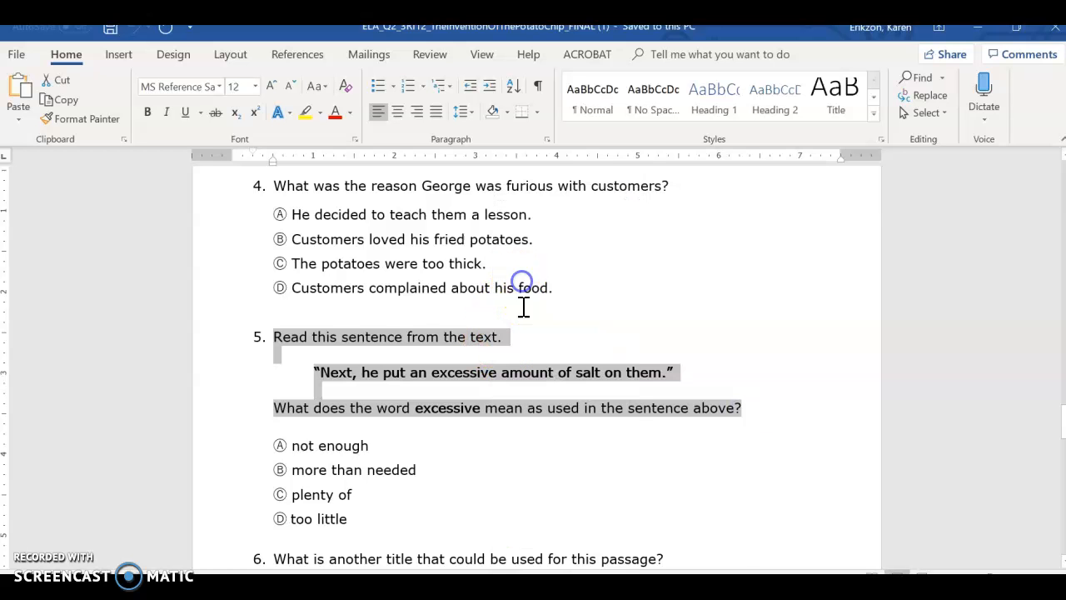
click(558, 586)
click(642, 557)
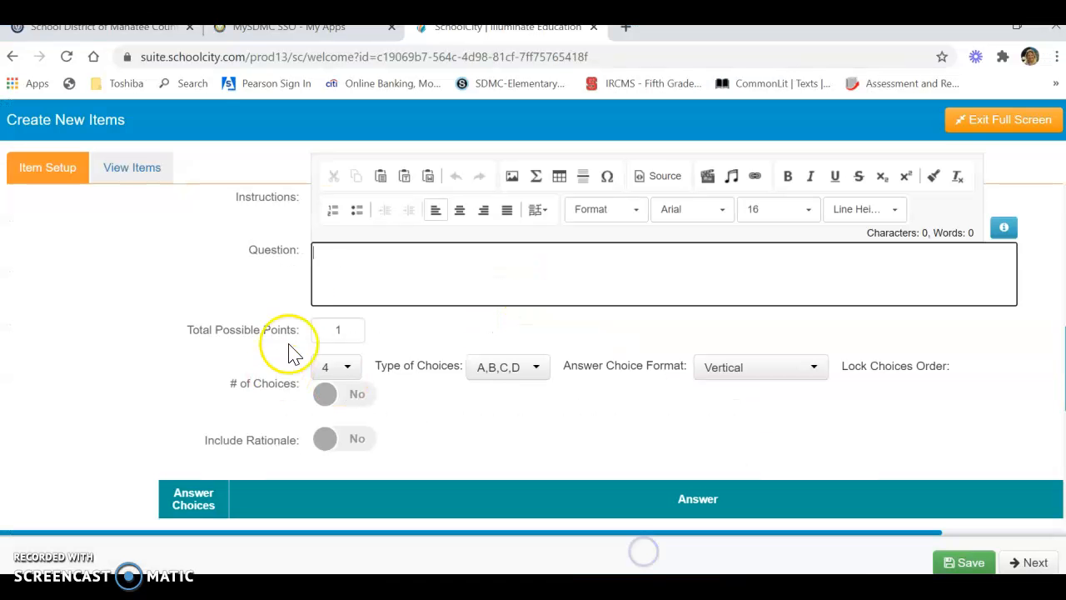
key(ctrl+v)
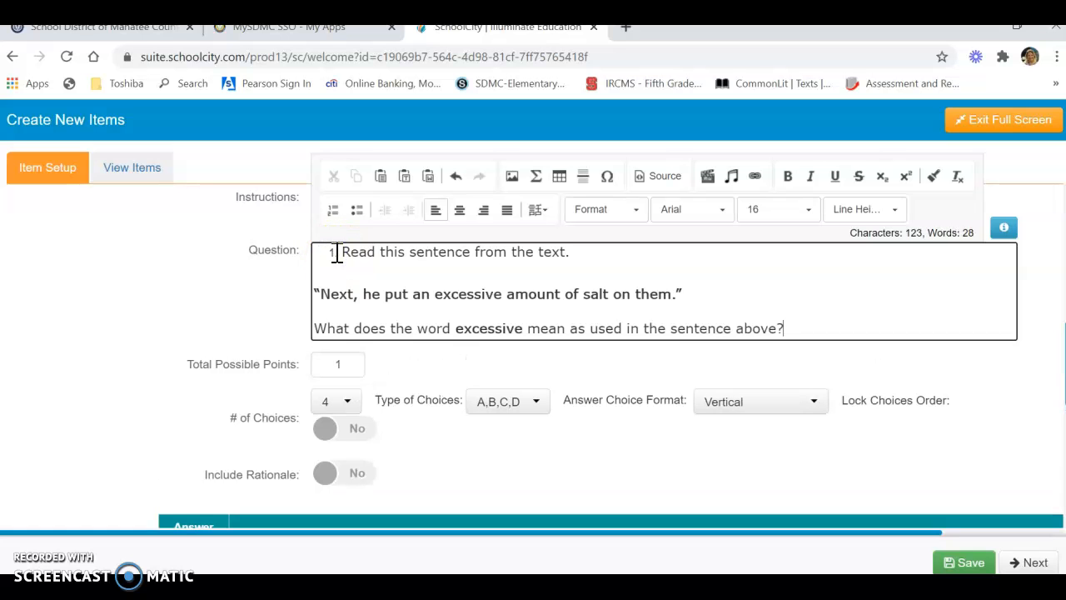
click(338, 253)
key(BackSpace)
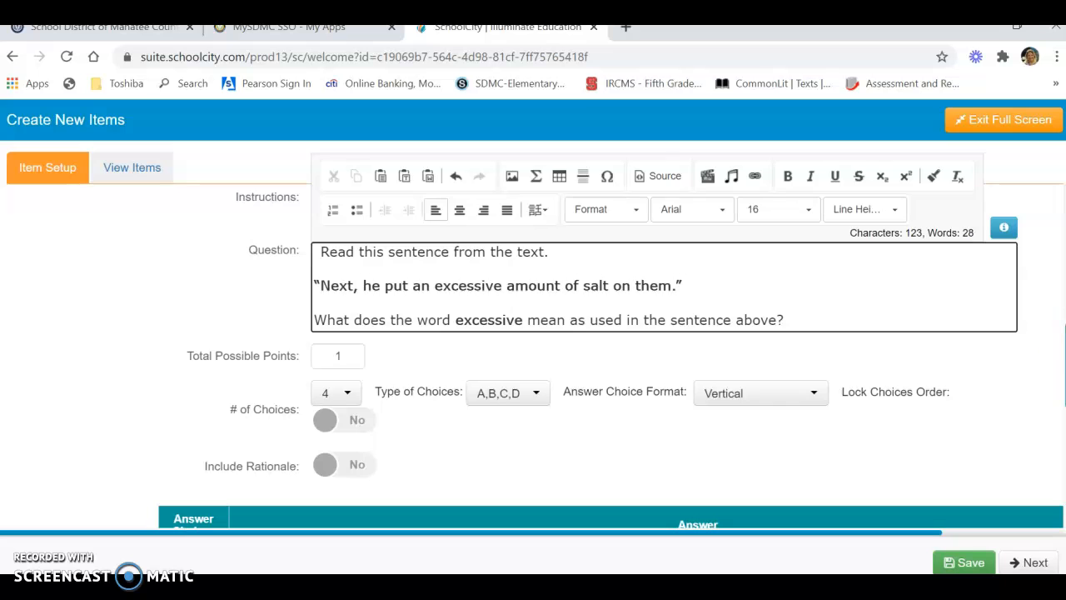
- Copy "not enough" from question 5 in the Word document into answer choice A
scroll(612, 355, down, 4)
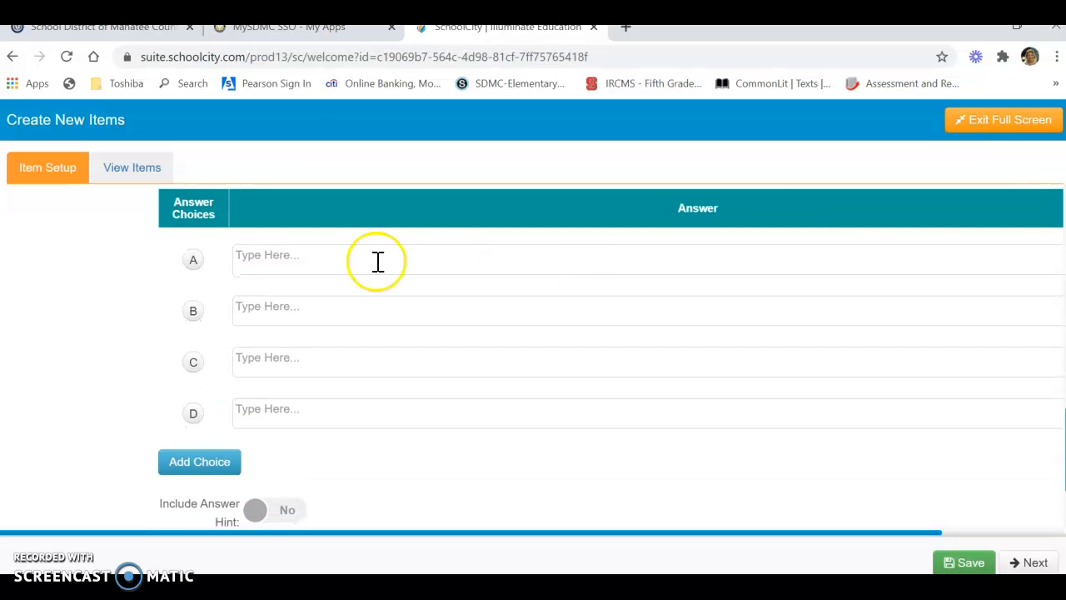
click(353, 260)
click(597, 590)
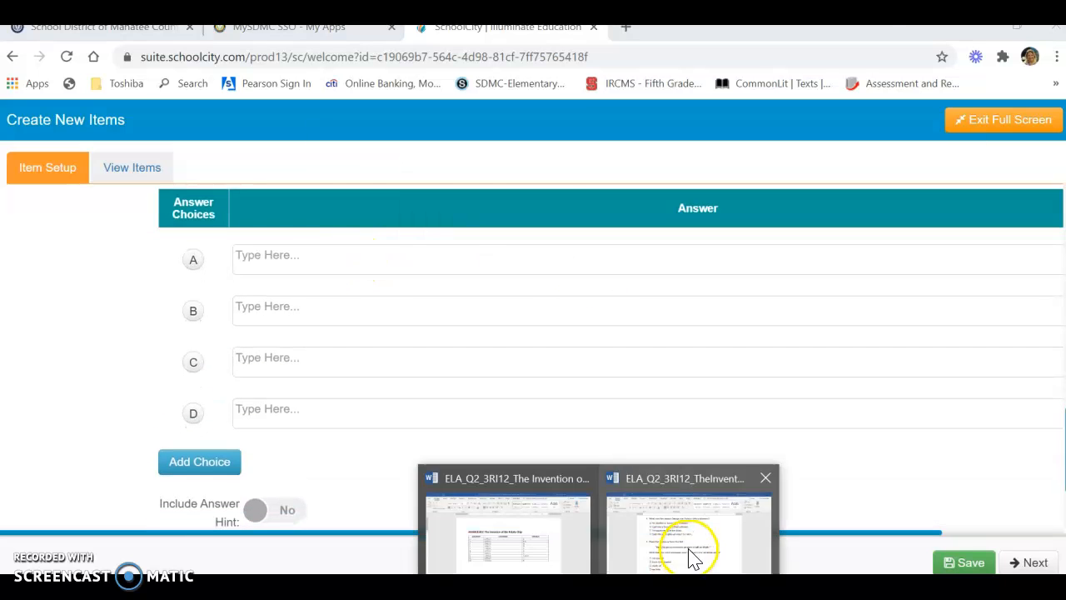
click(694, 558)
click(334, 434)
drag(294, 447, 372, 445)
right_click(350, 448)
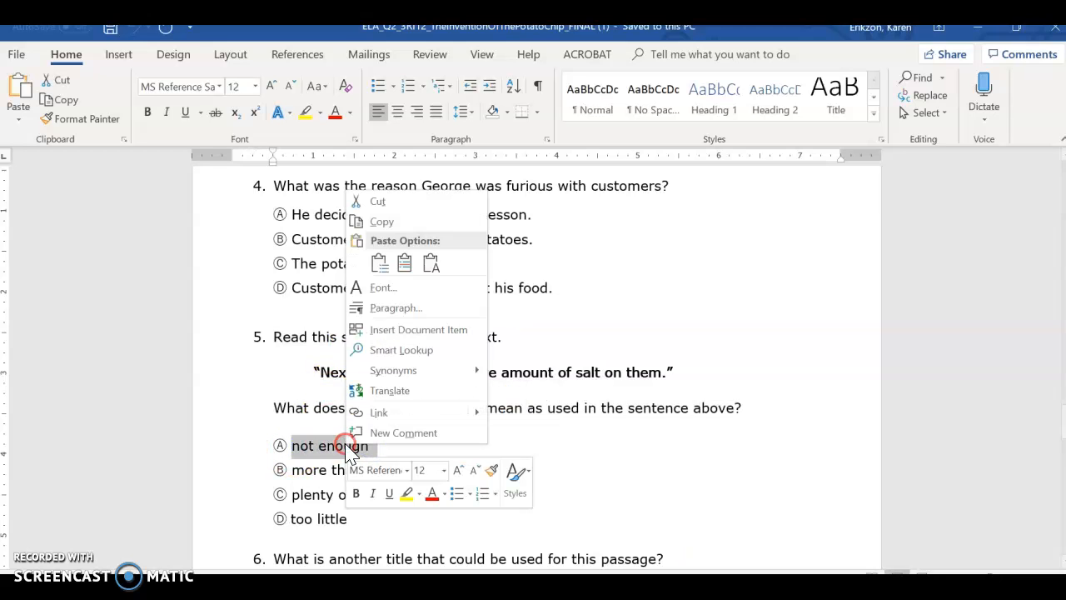
click(382, 221)
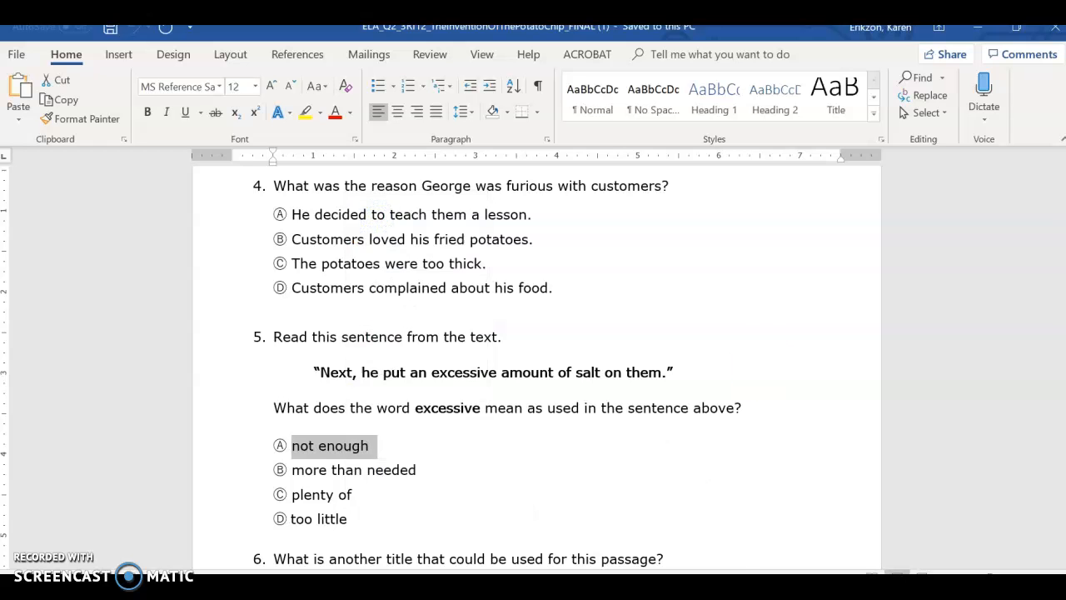
click(633, 549)
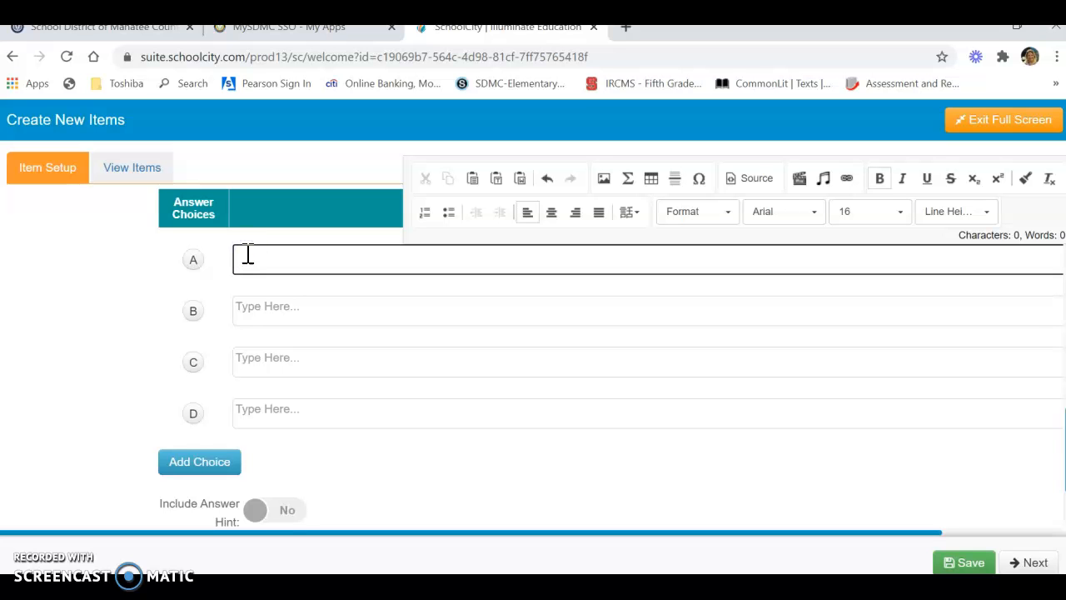
key(ctrl+v)
- Copy "more than needed" from question 5 in the Word document into answer choice B
click(257, 310)
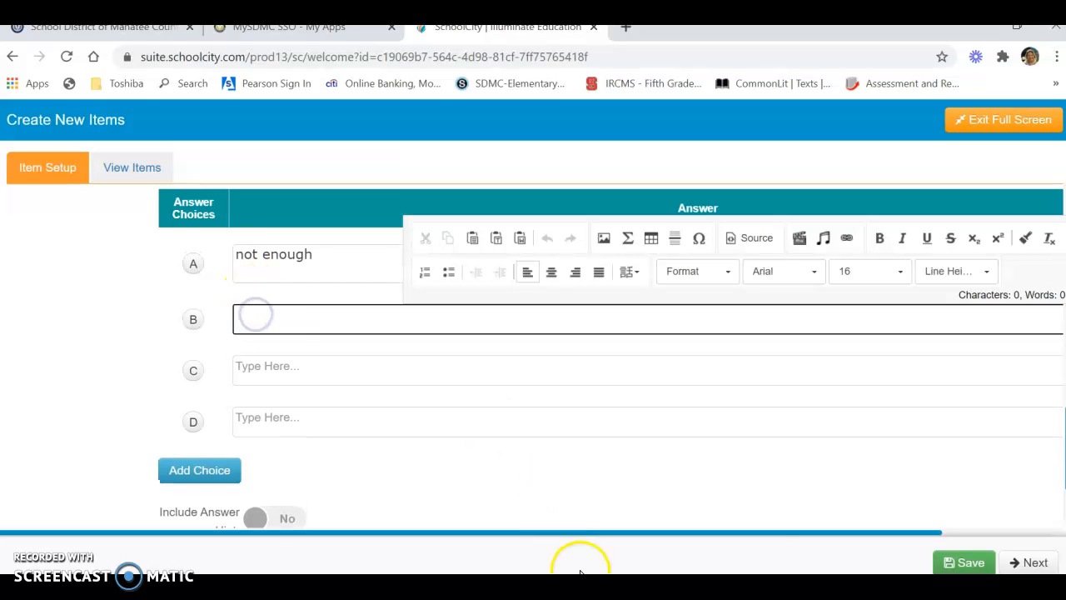
mouse_move(581, 572)
click(692, 511)
drag(292, 470, 412, 470)
right_click(391, 479)
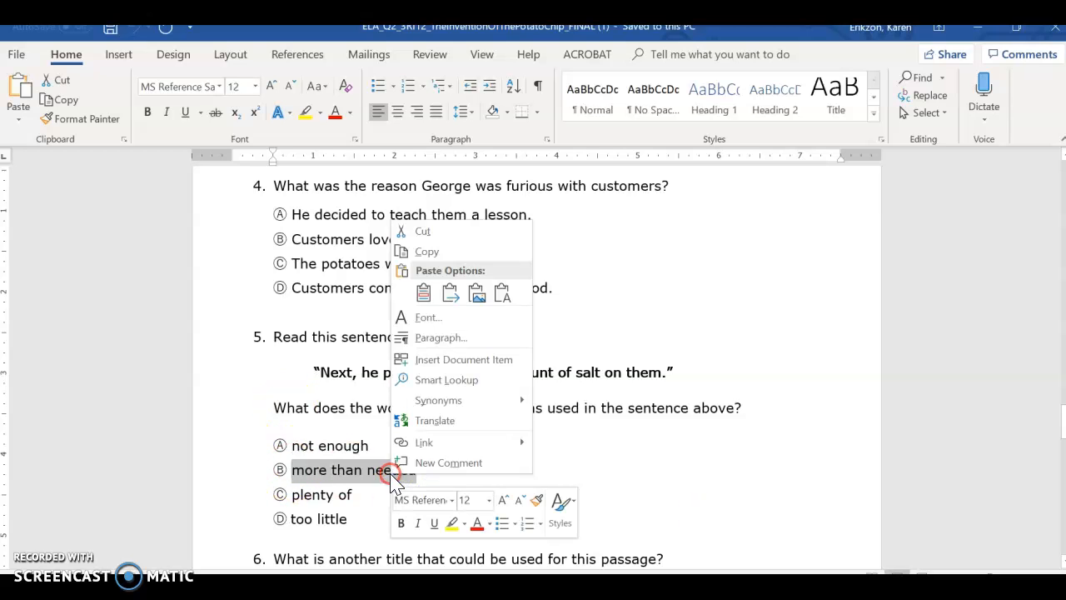
click(421, 250)
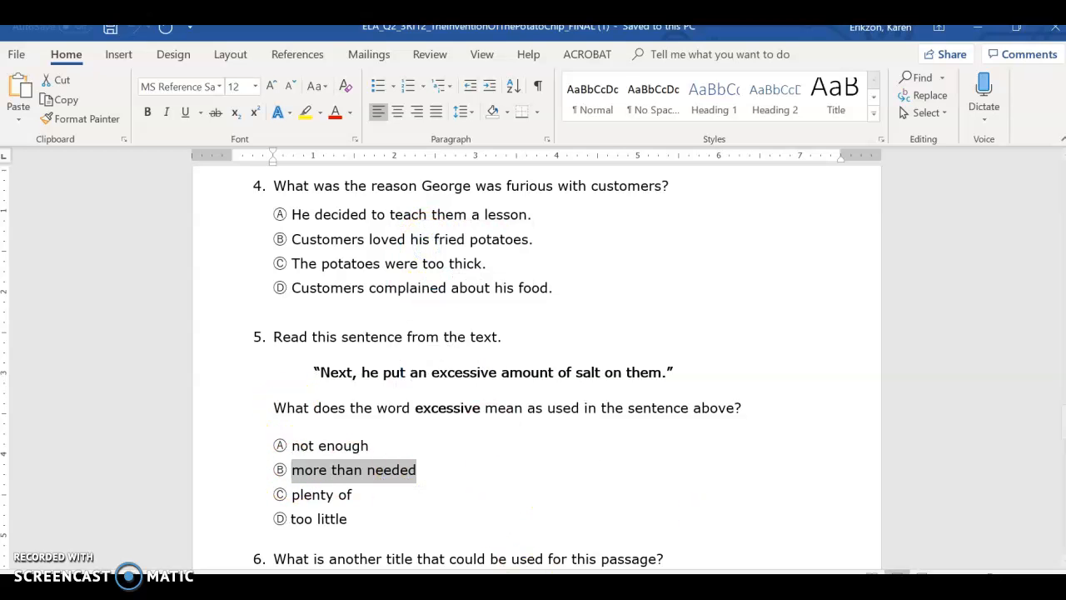
mouse_move(559, 573)
click(601, 571)
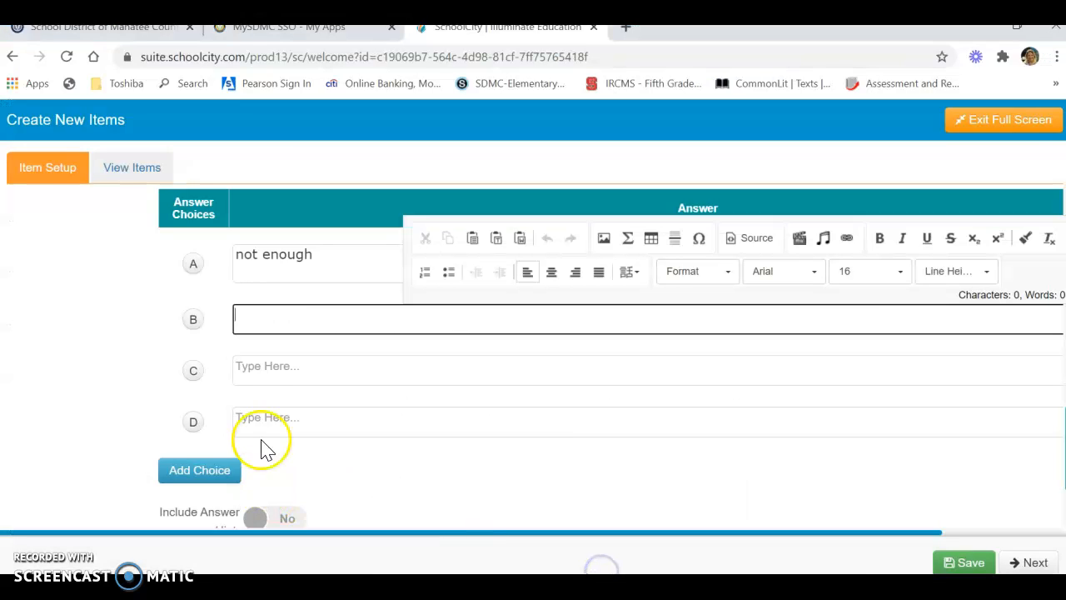
click(254, 319)
key(ctrl+v)
- Copy "plenty of" from question 5 in the Word document into answer choice C
click(255, 371)
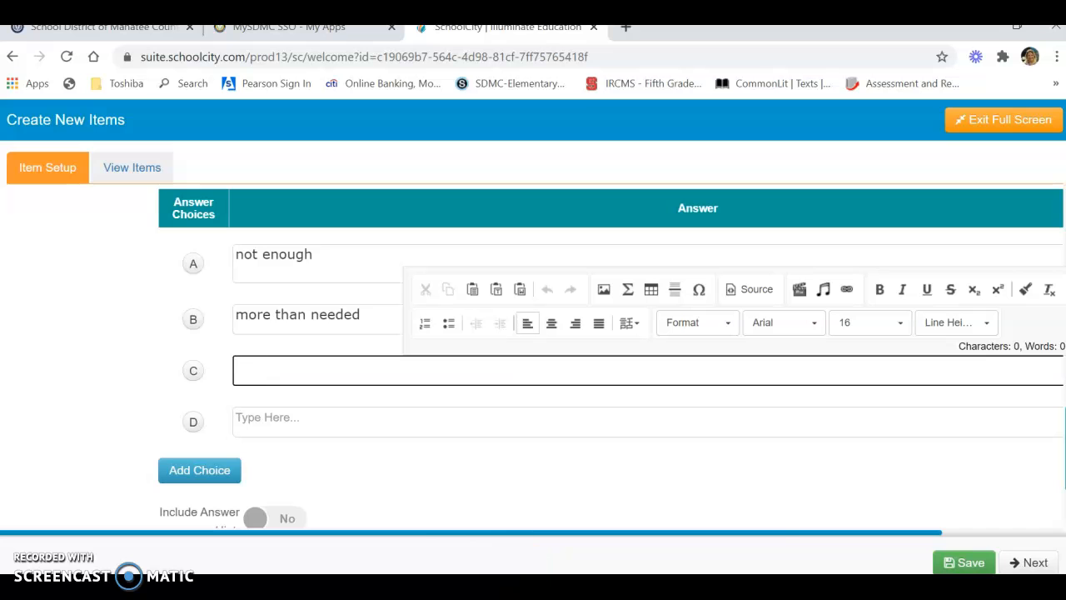
mouse_move(600, 573)
click(682, 543)
drag(295, 492, 364, 492)
right_click(341, 496)
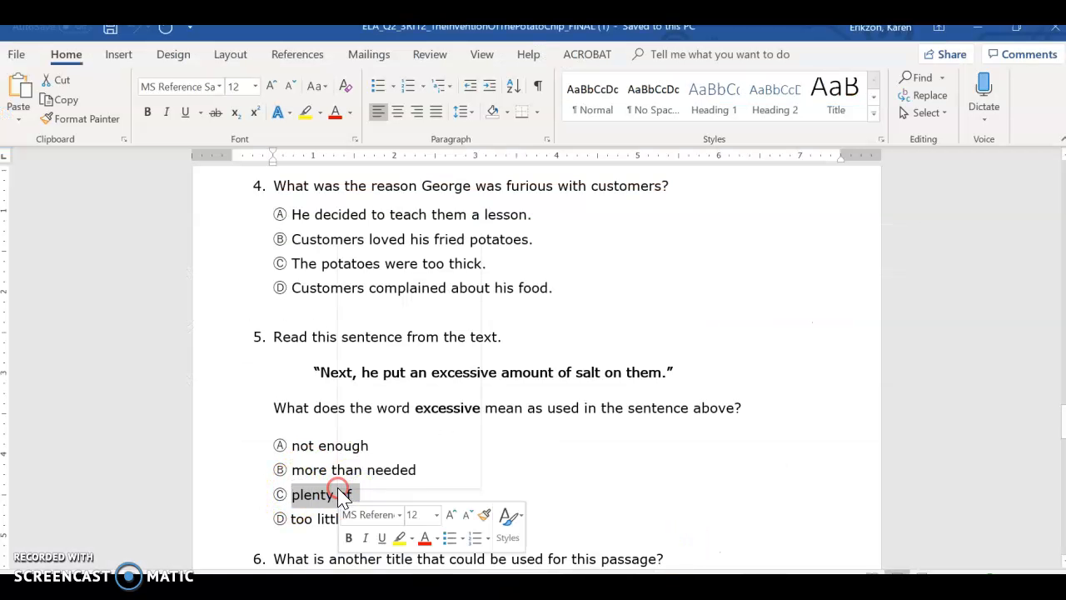
click(377, 271)
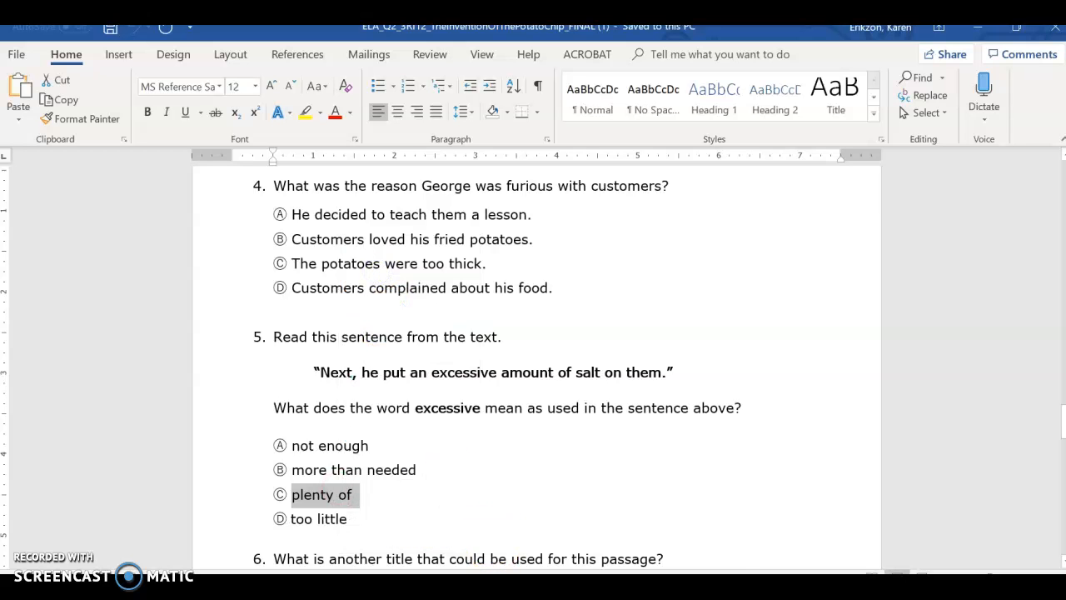
mouse_move(599, 573)
click(606, 552)
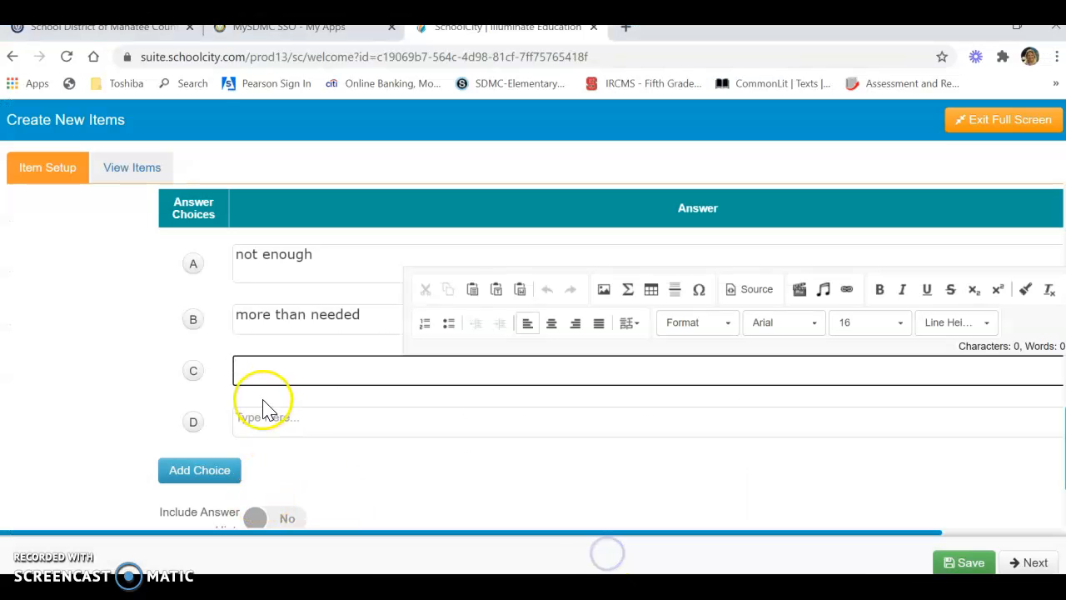
click(252, 371)
key(ctrl+v)
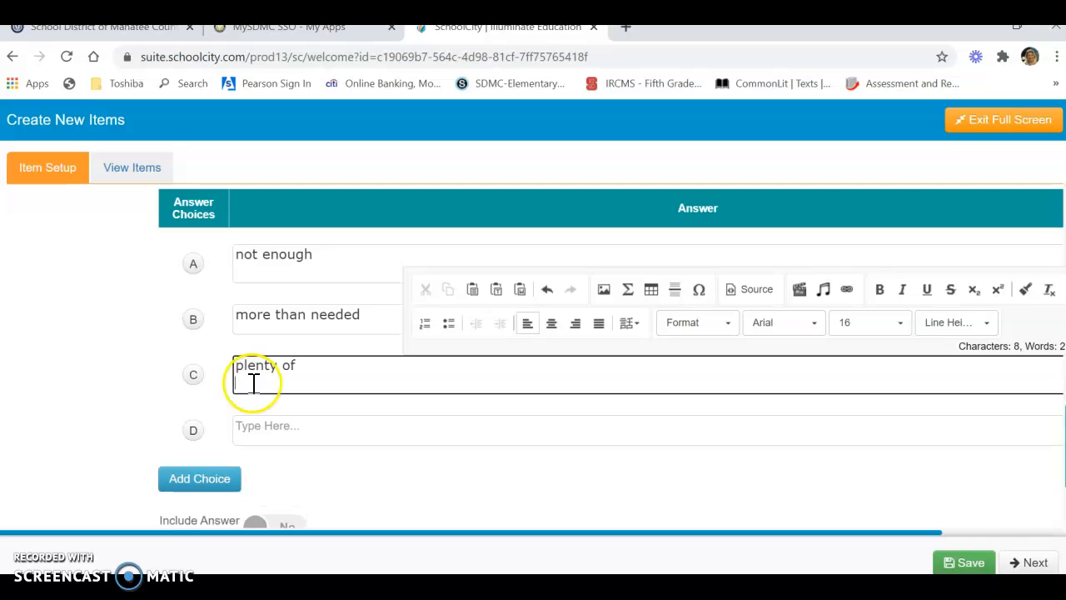
- Copy "too little" from question 5 in the Word document into answer choice D
click(258, 434)
click(600, 573)
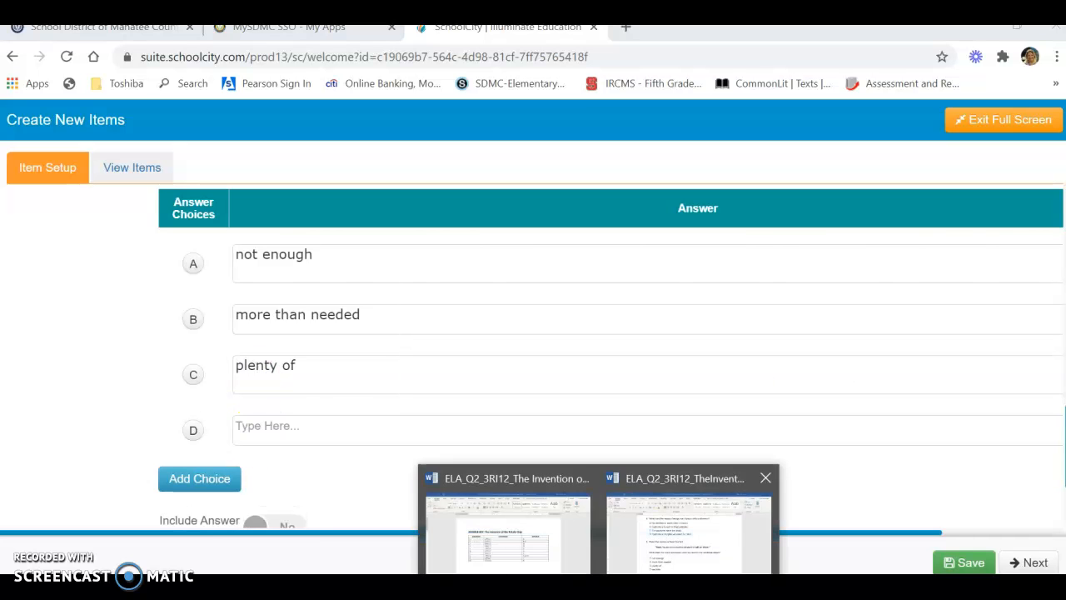
click(707, 512)
drag(280, 518, 348, 518)
click(280, 518)
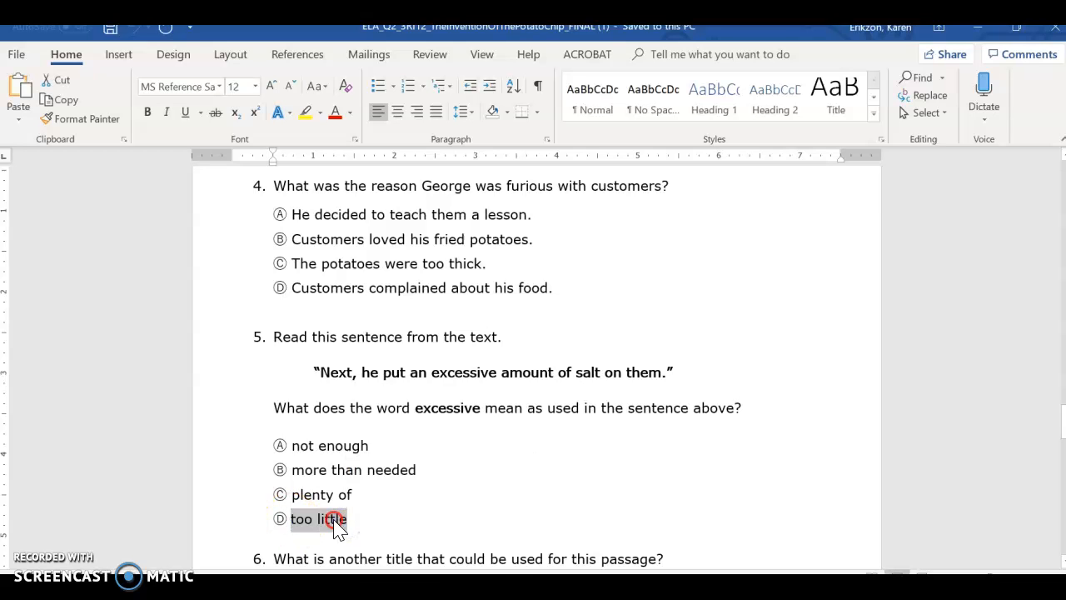
right_click(347, 518)
click(370, 297)
mouse_move(556, 587)
click(646, 525)
click(249, 435)
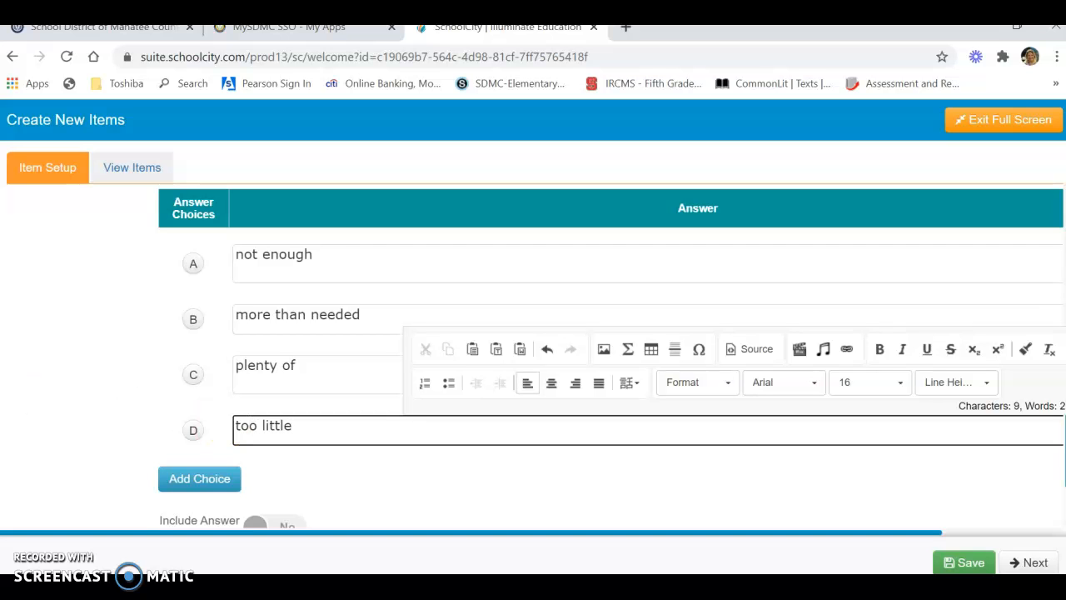
- Mark choice B as the correct answer and save the item information
click(192, 319)
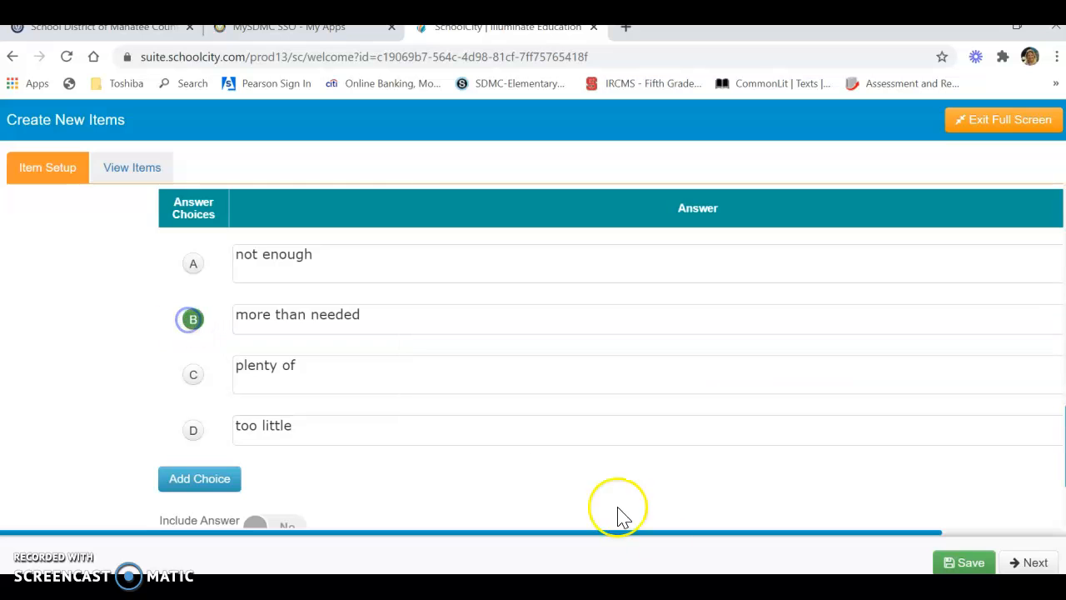
click(959, 565)
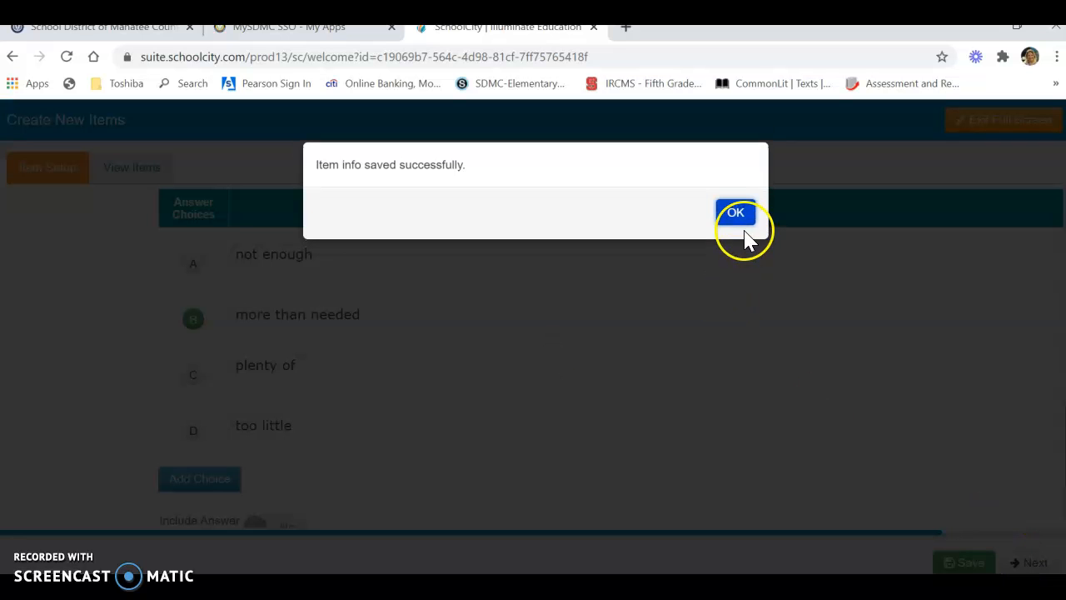
click(744, 233)
- Align the item to the Grade 3 Reading Informational Text standard LAFS.3.RI.2.4 and save the standard selection
click(1024, 565)
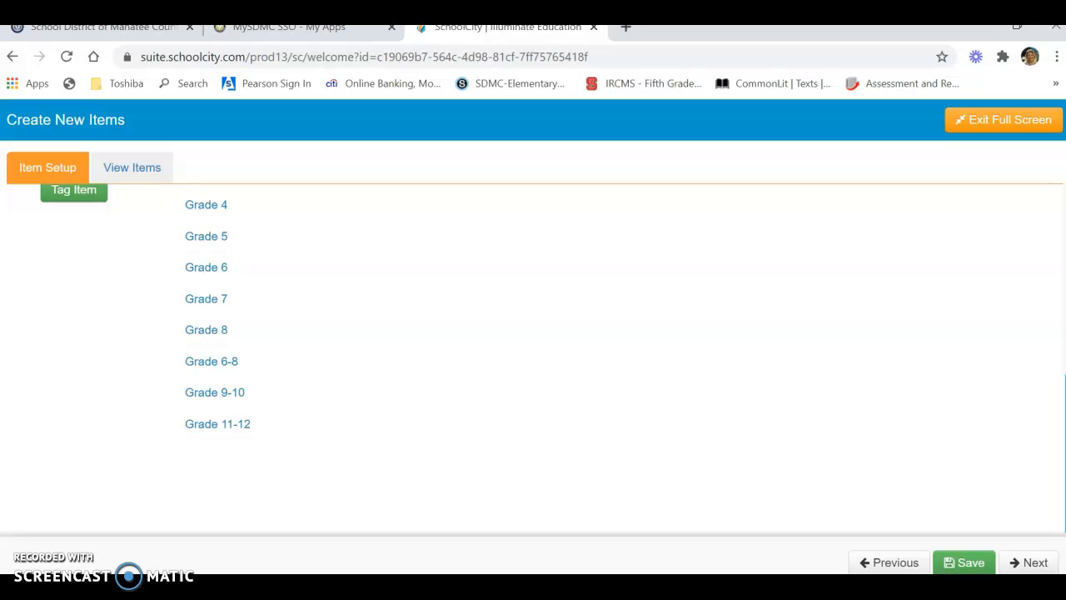
drag(1065, 453, 1065, 409)
drag(1065, 336, 1059, 257)
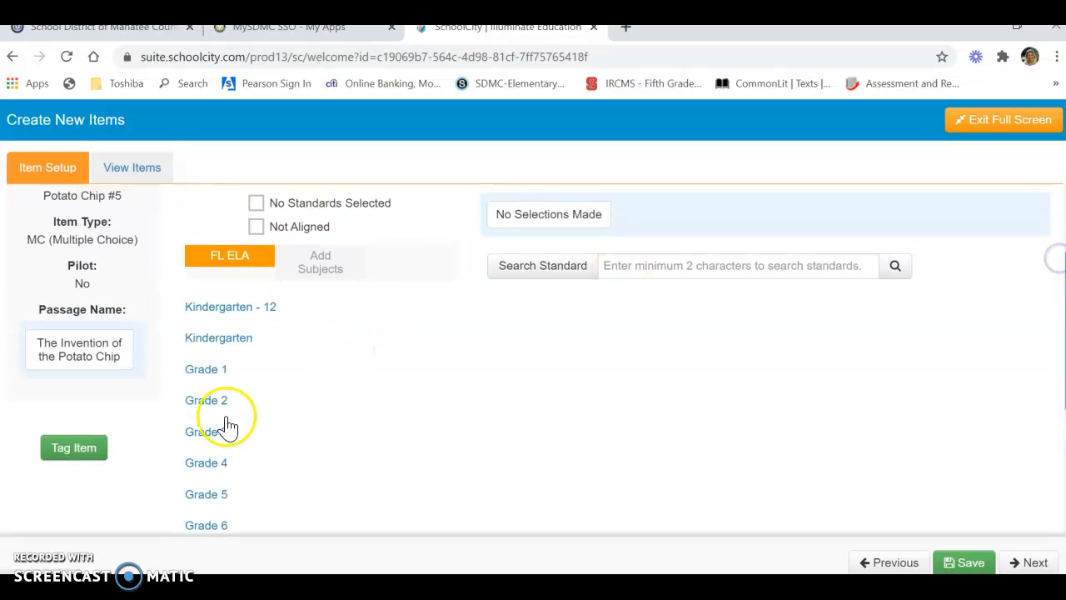
click(196, 434)
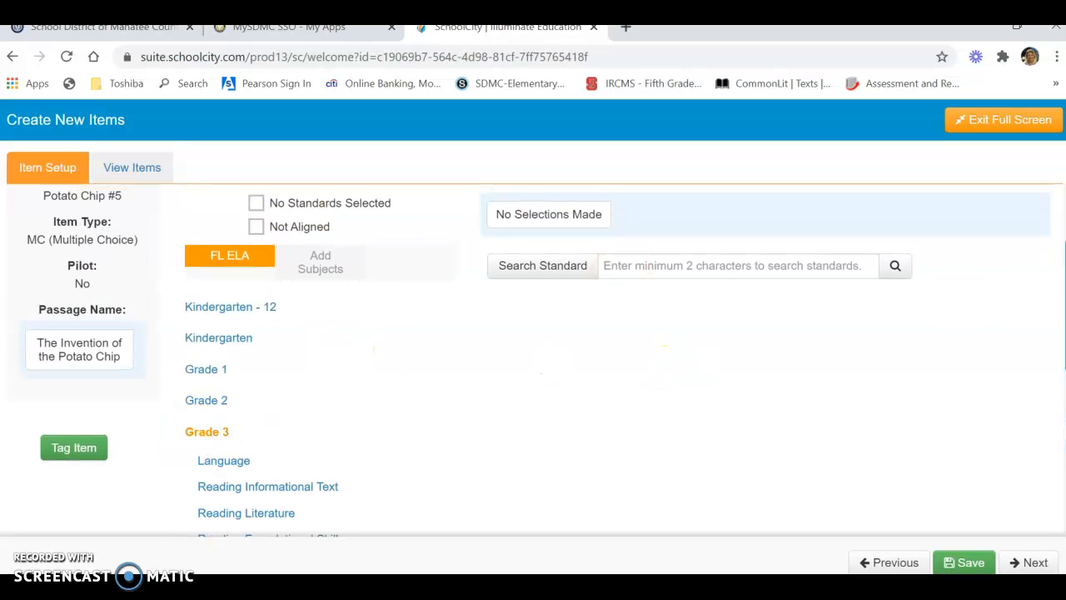
drag(1064, 307, 1065, 357)
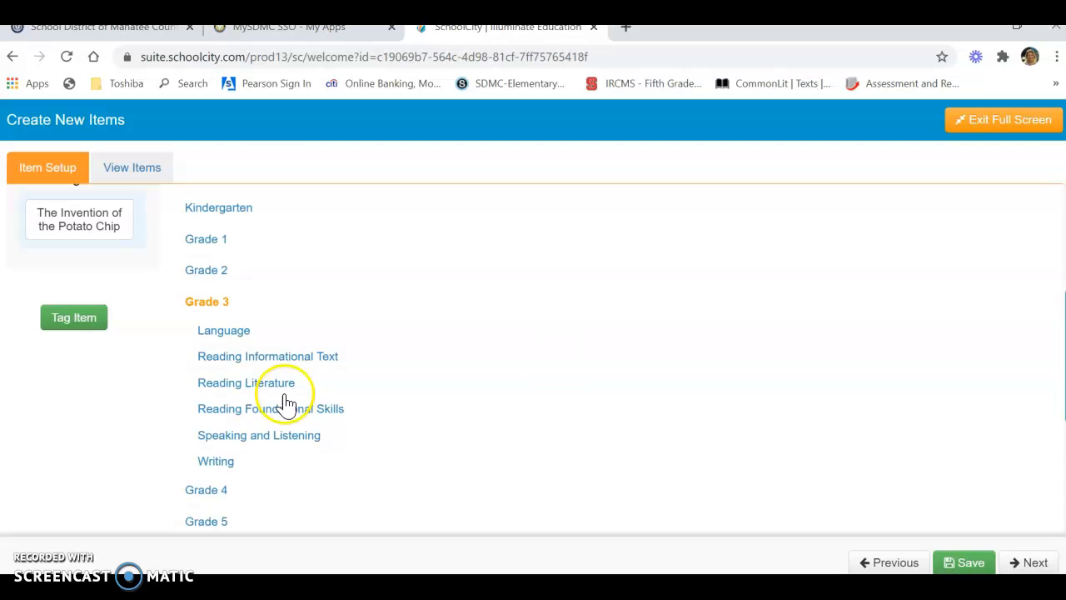
click(279, 363)
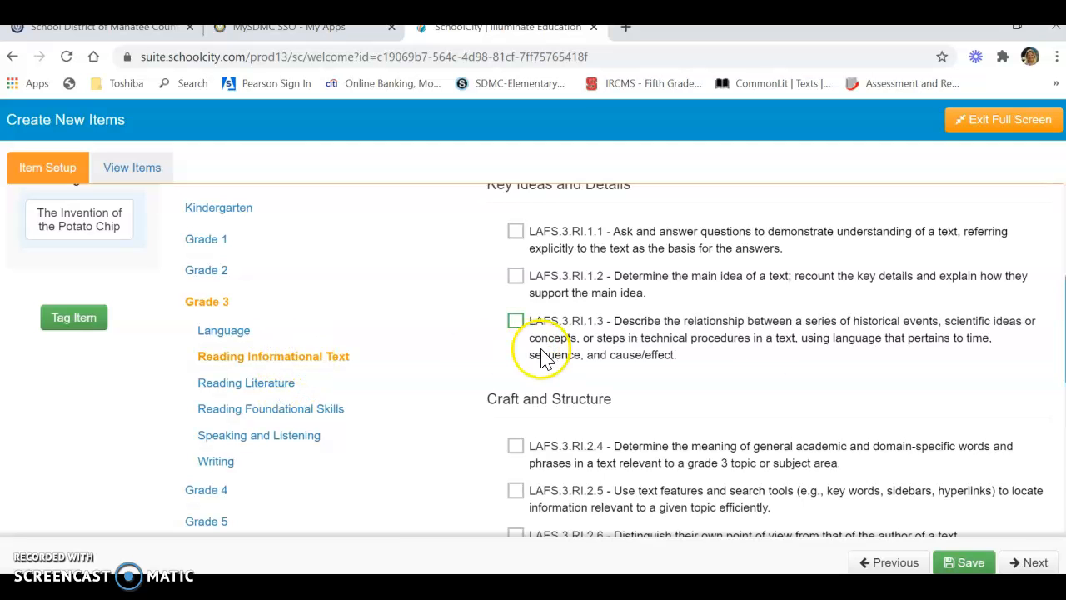
click(516, 446)
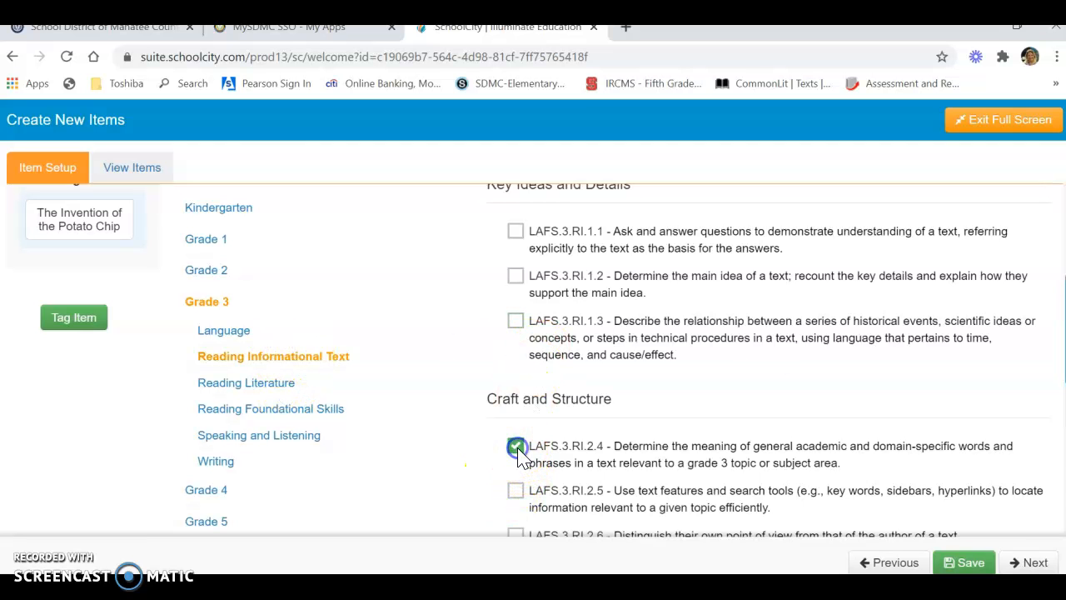
click(966, 564)
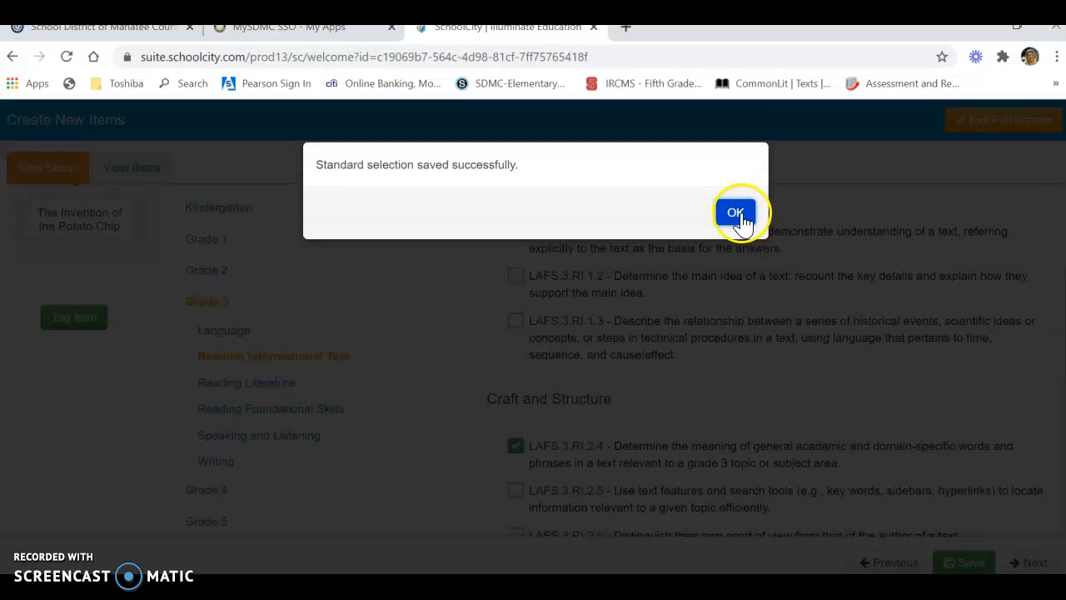
click(738, 220)
- Proceed to the item properties and save them with the default settings
scroll(616, 358, down, 2)
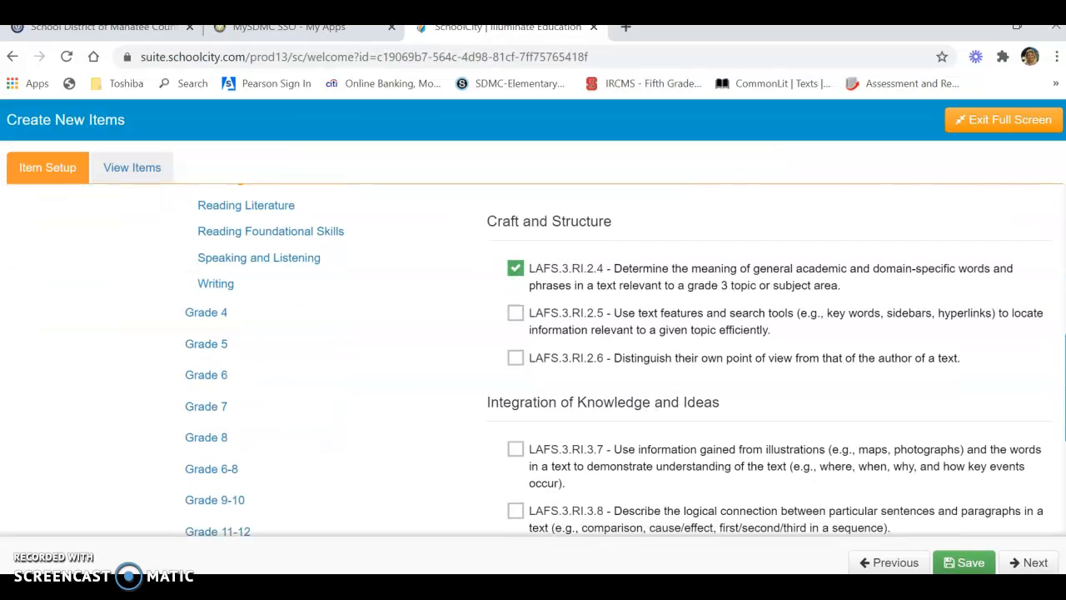
click(1021, 562)
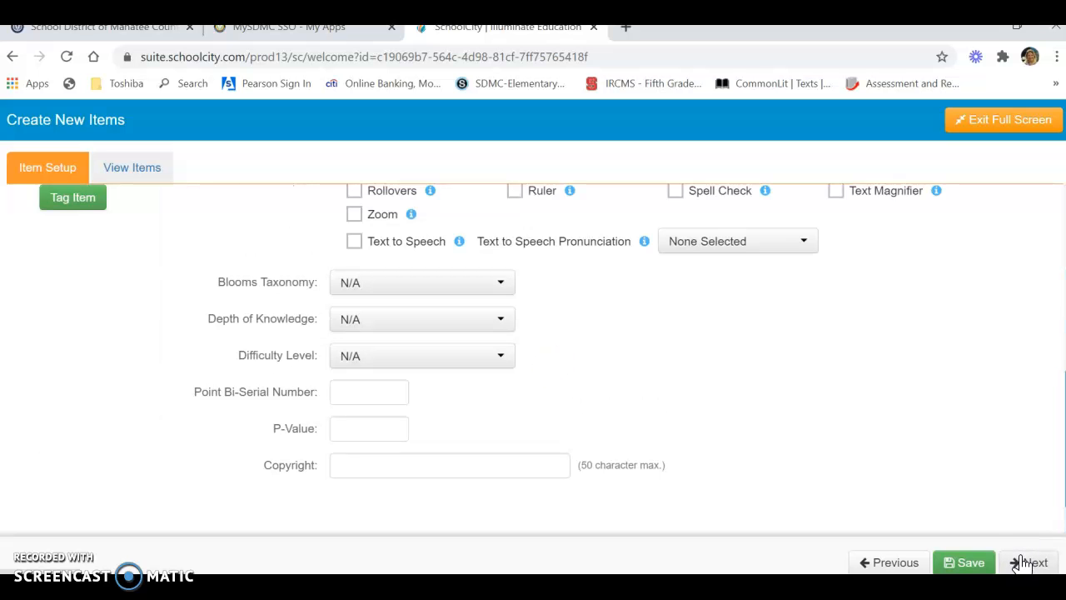
click(970, 563)
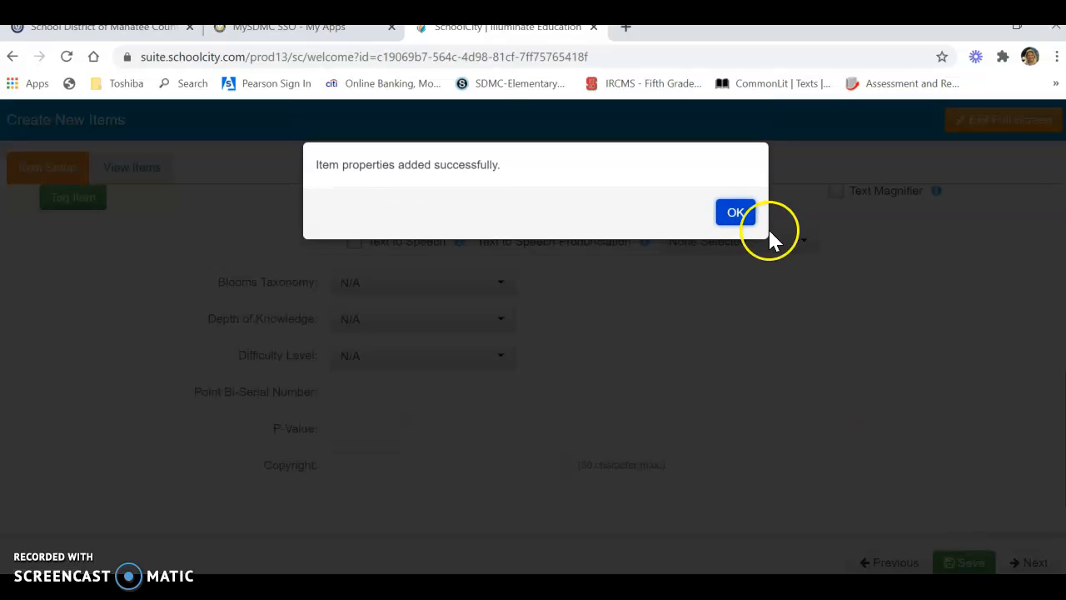
click(734, 218)
- Preview the completed item and publish it to the My Work Space item bank
click(1023, 563)
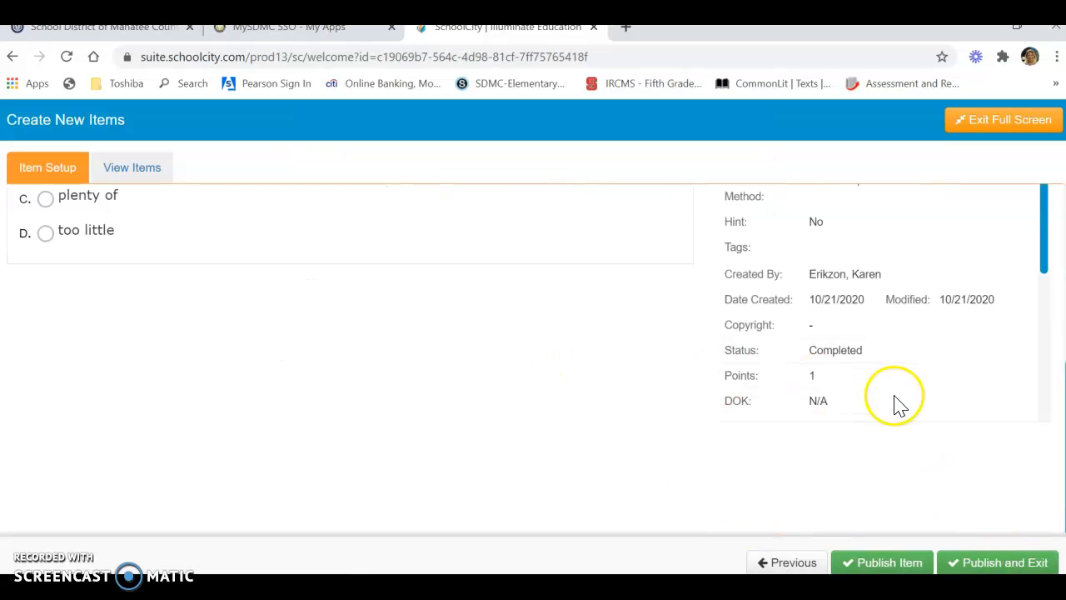
drag(1065, 403, 1062, 259)
scroll(1062, 258, down, 3)
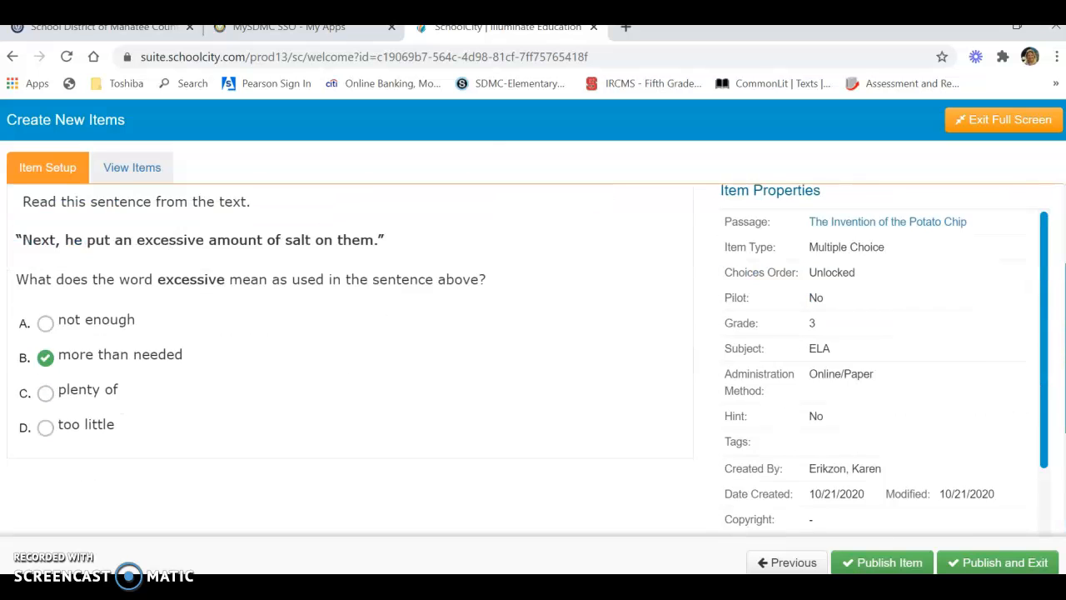
click(877, 563)
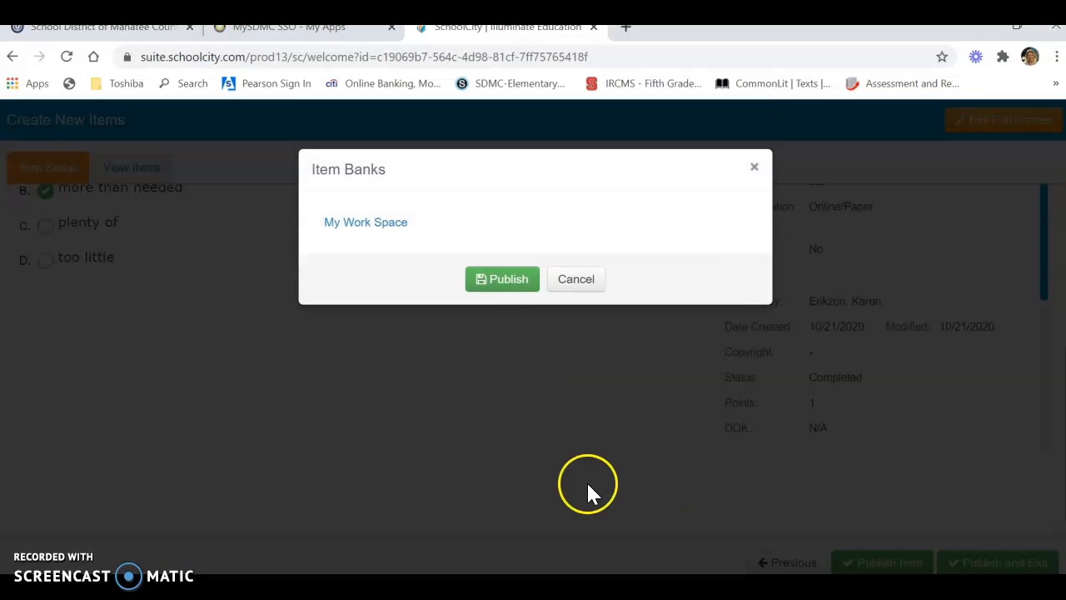
click(488, 284)
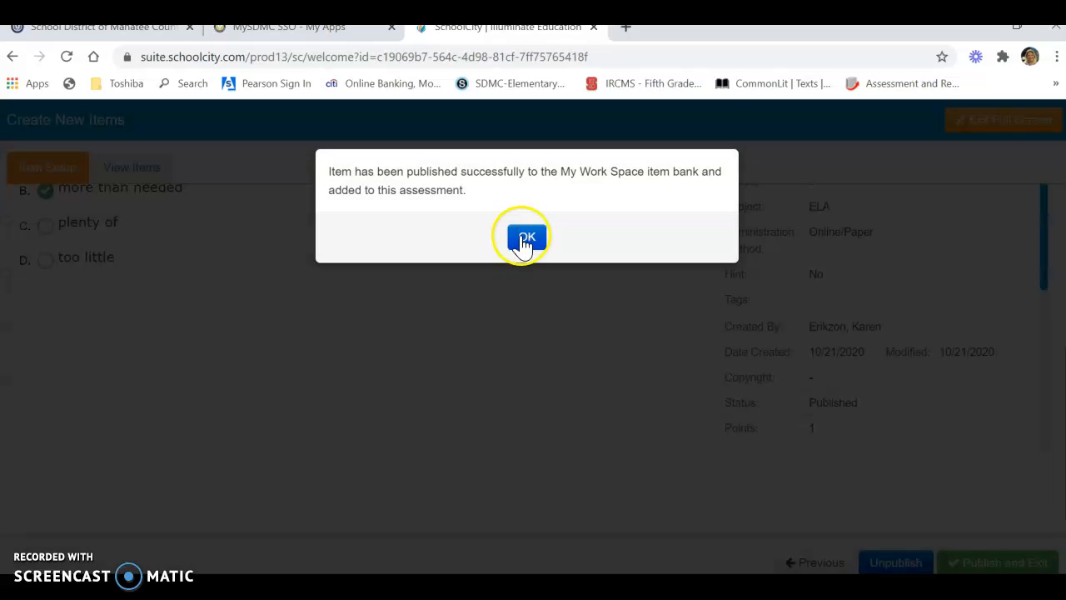
click(525, 239)
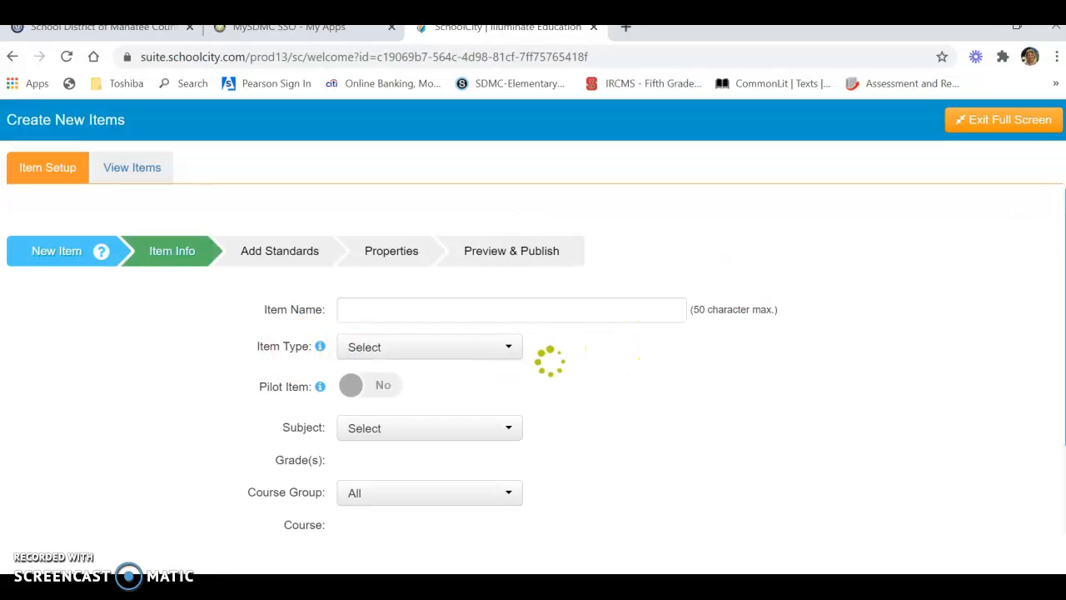
- Name the new item "Potato Chip #8" and set its item type to MR (Multiple Response)
drag(1065, 242, 1065, 296)
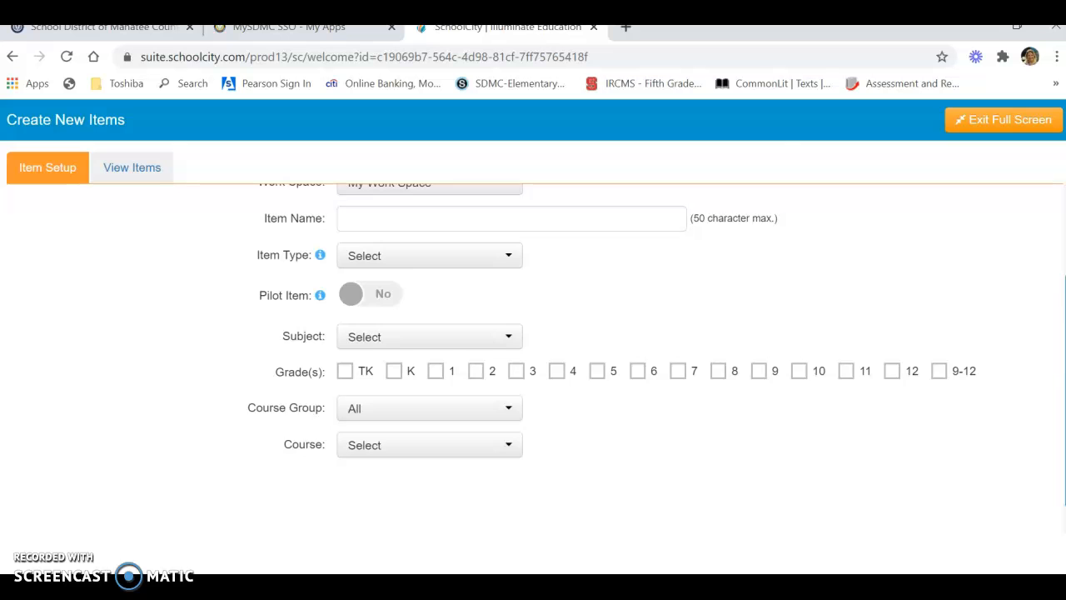
scroll(905, 309, down, 1)
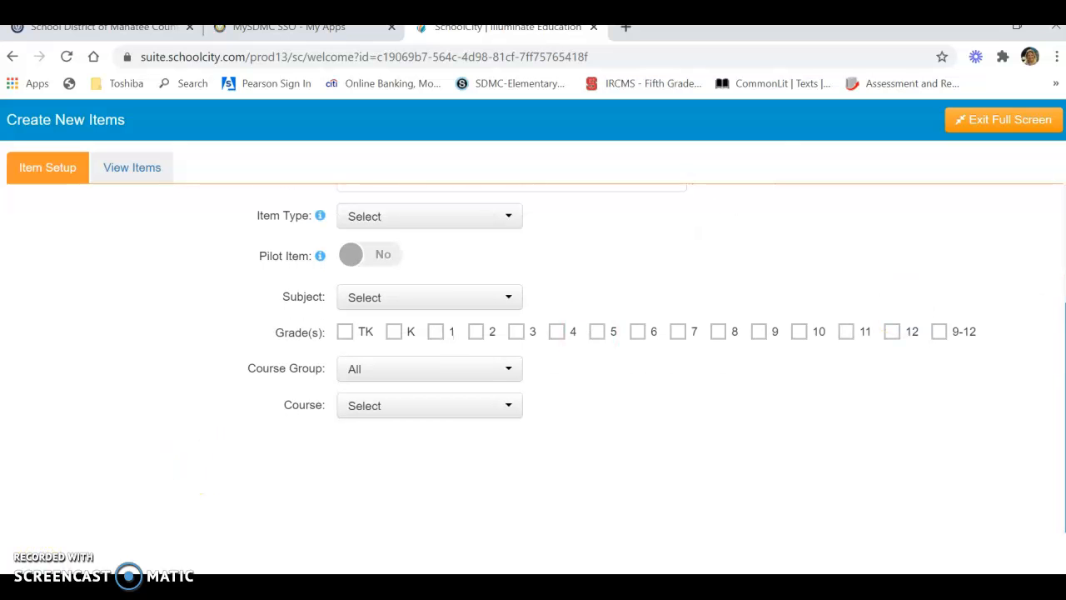
scroll(452, 417, up, 2)
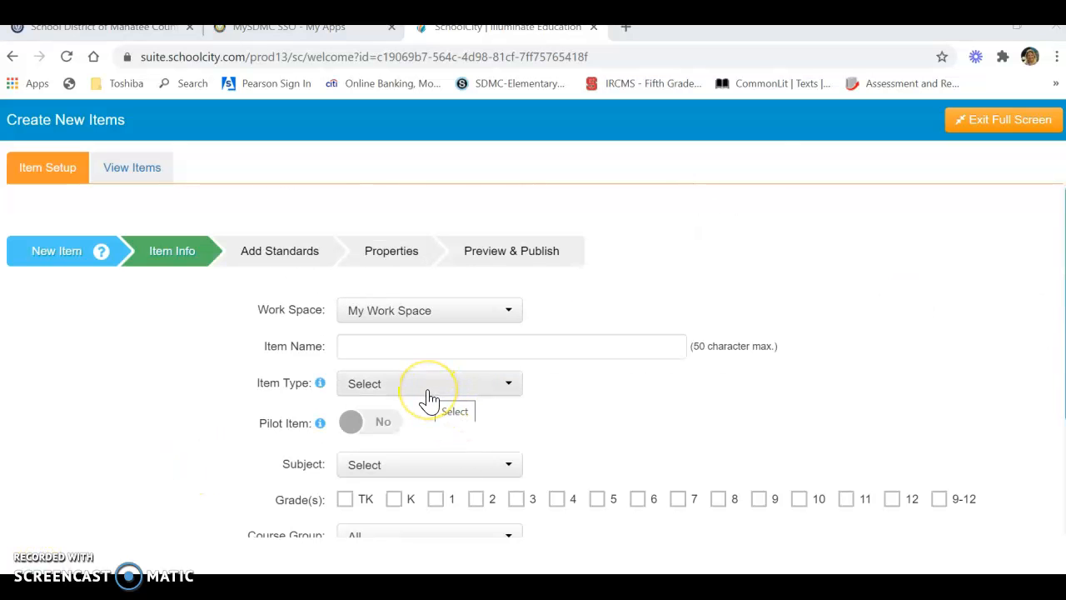
click(363, 348)
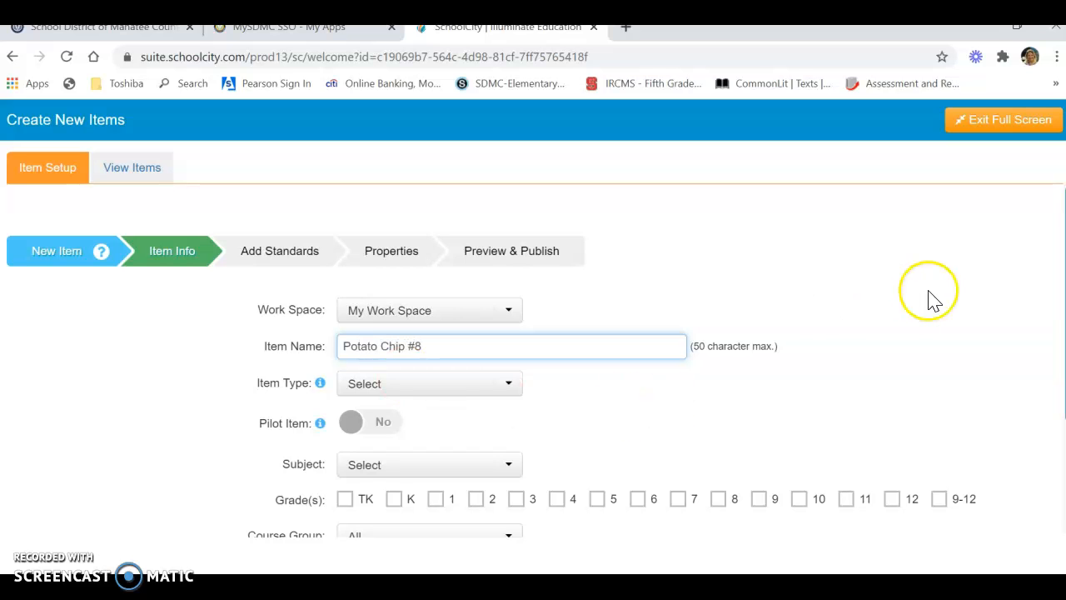
scroll(533, 364, down, 1)
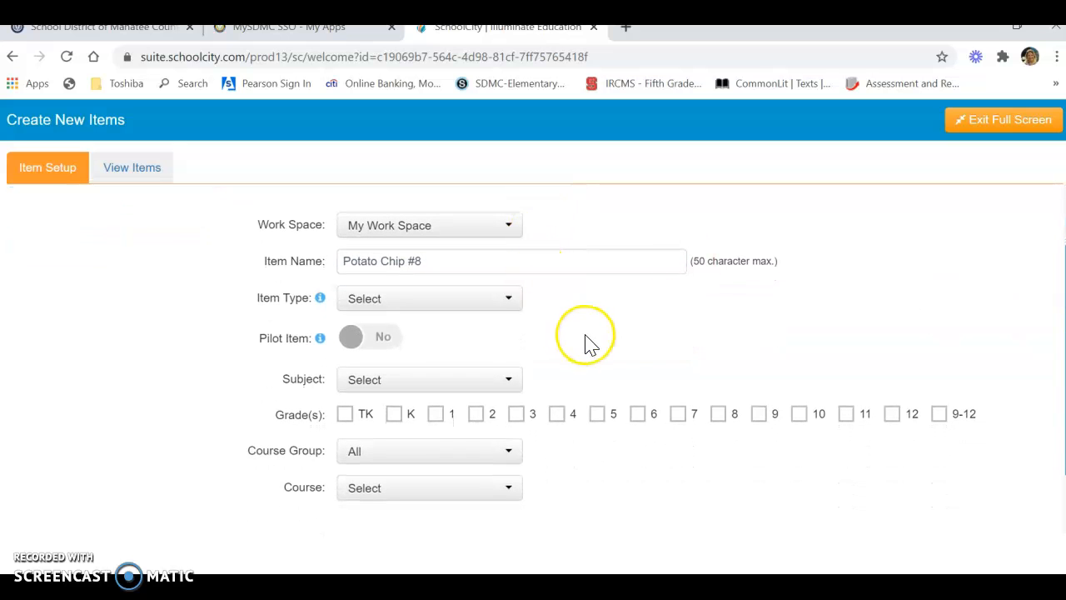
click(506, 300)
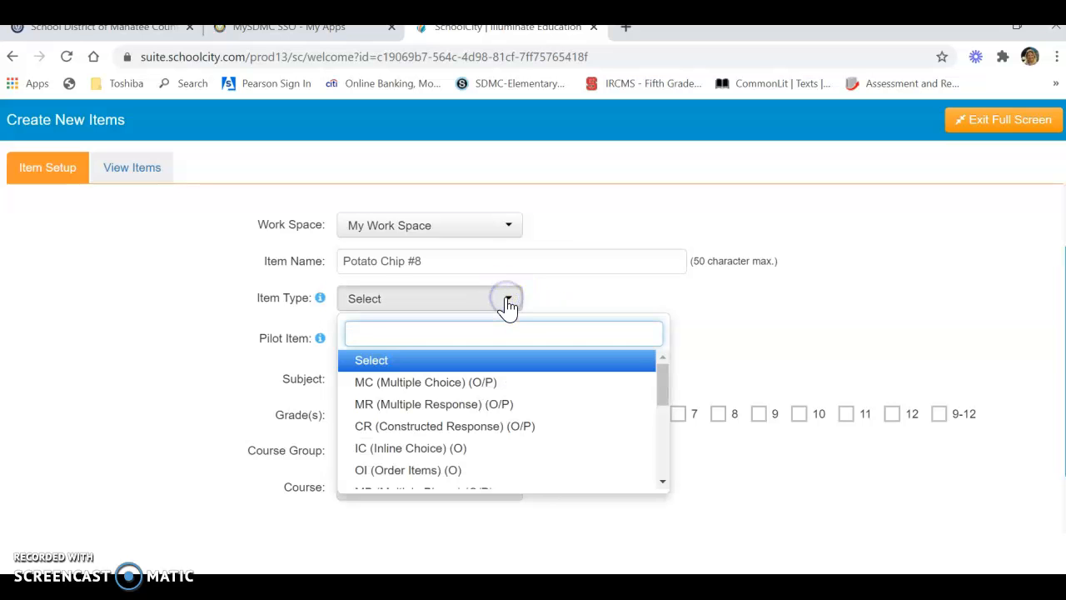
click(553, 414)
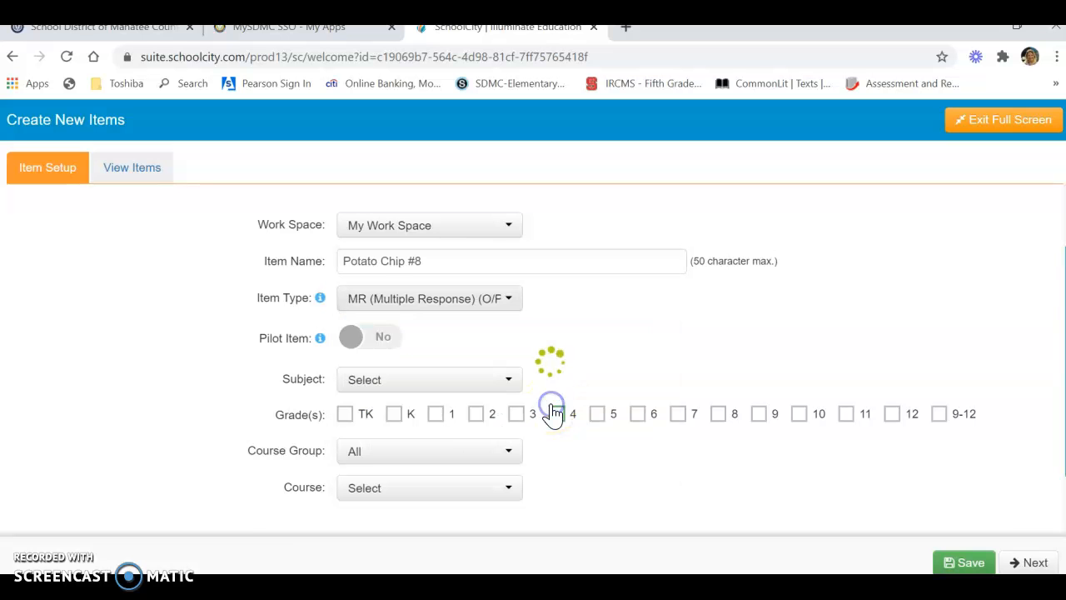
- Set the item's subject to ELA and its grade to 3
click(503, 382)
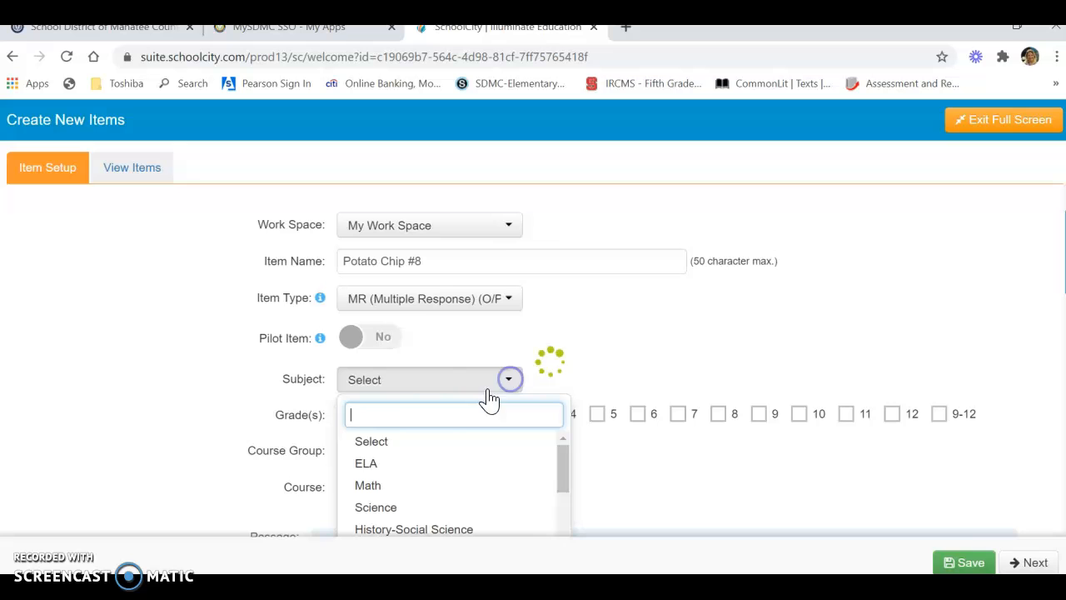
click(393, 463)
scroll(619, 356, down, 2)
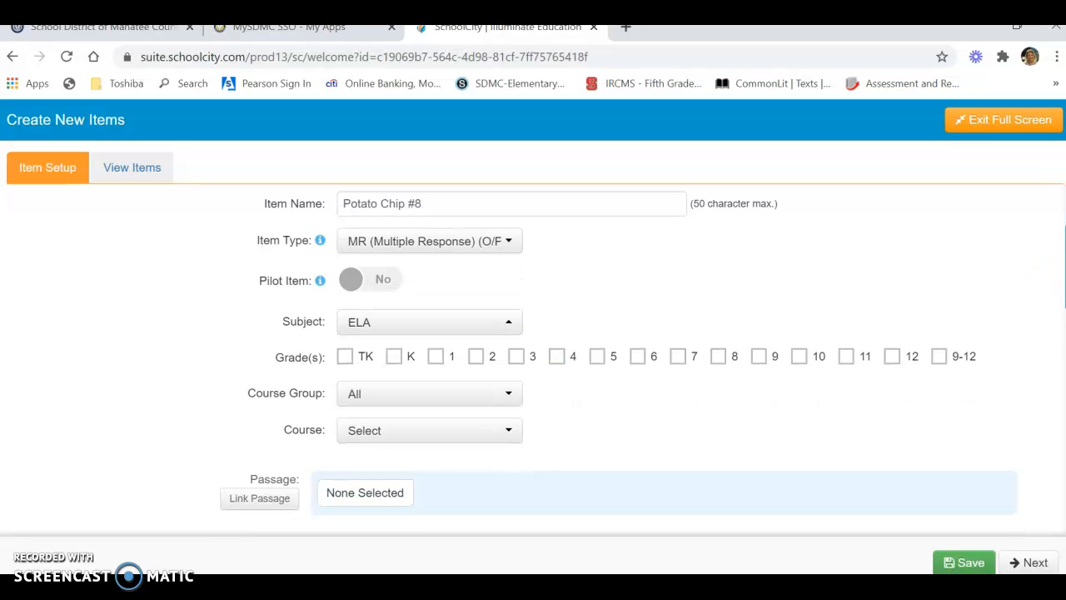
click(515, 223)
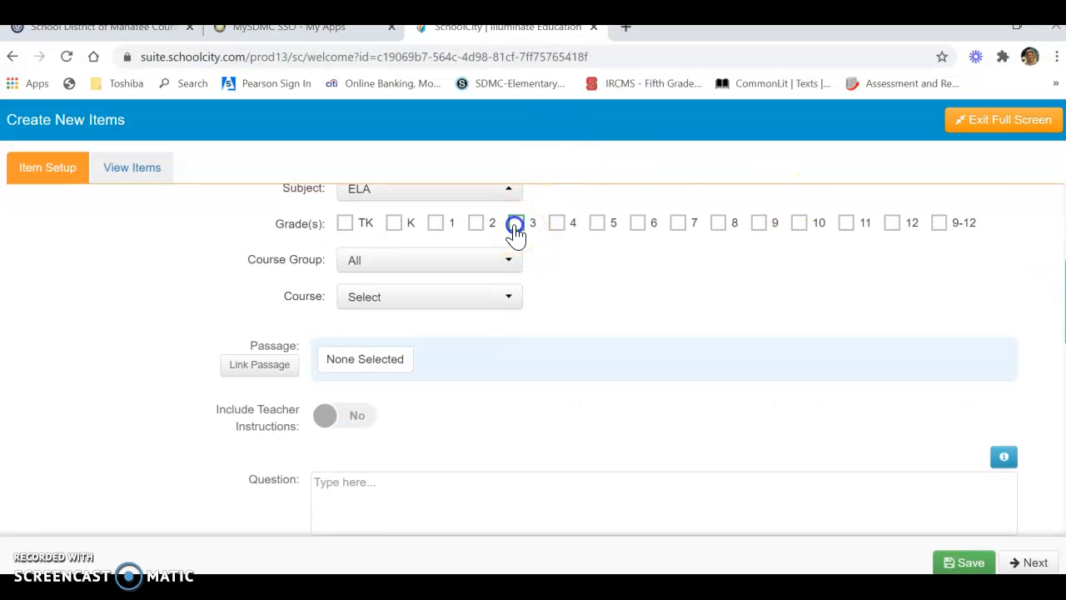
- Link the passage "The Invention of the Potato Chip" to the item
click(280, 366)
drag(838, 246, 845, 343)
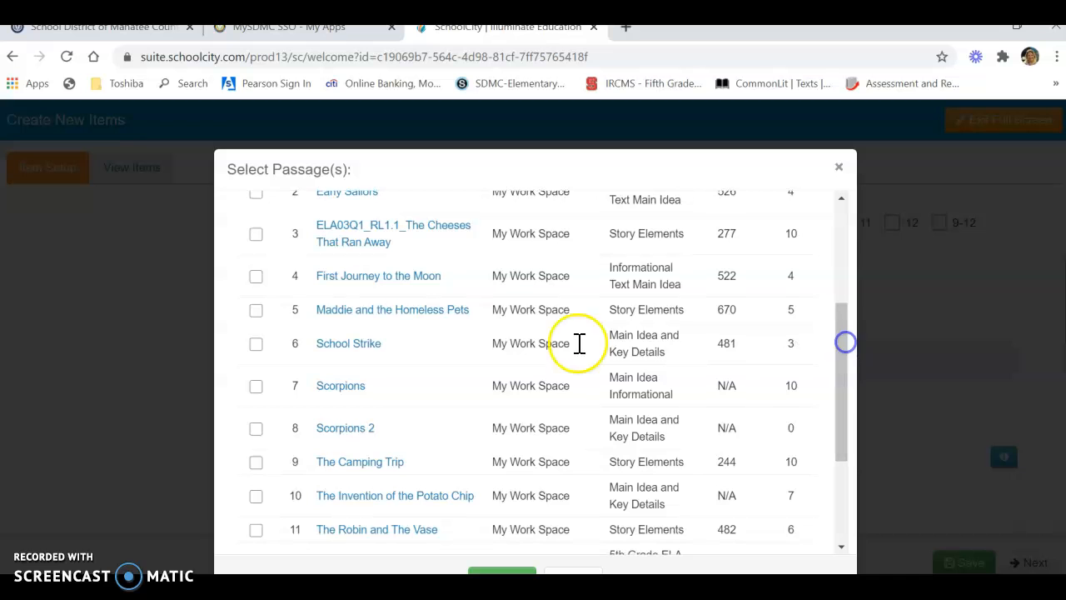
click(509, 572)
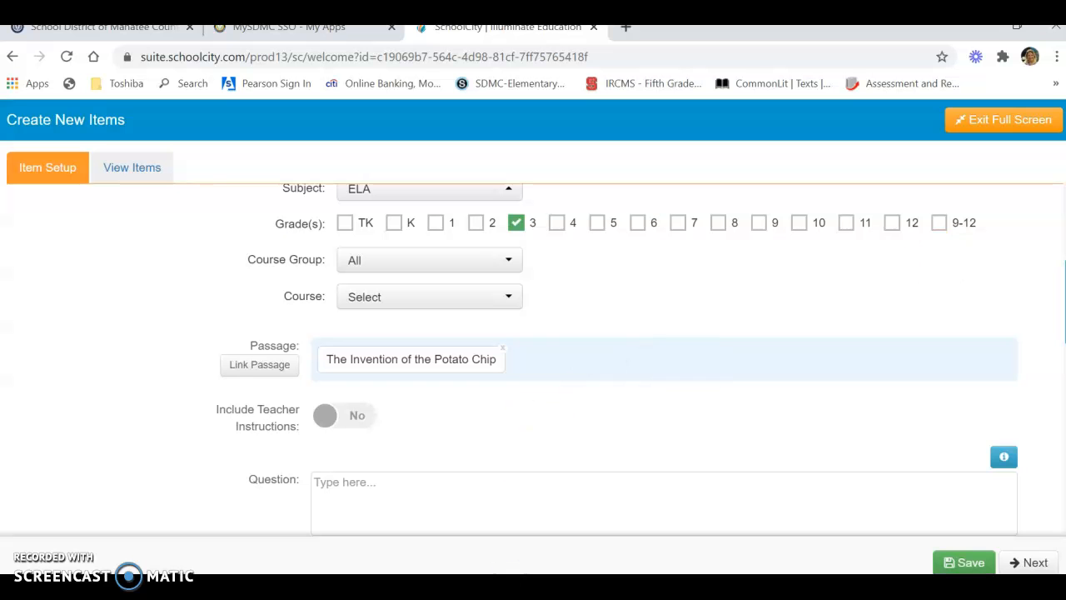
- Switch to the Word document and snip question 8 together with its sequential-order table to the clipboard
scroll(599, 358, down, 3)
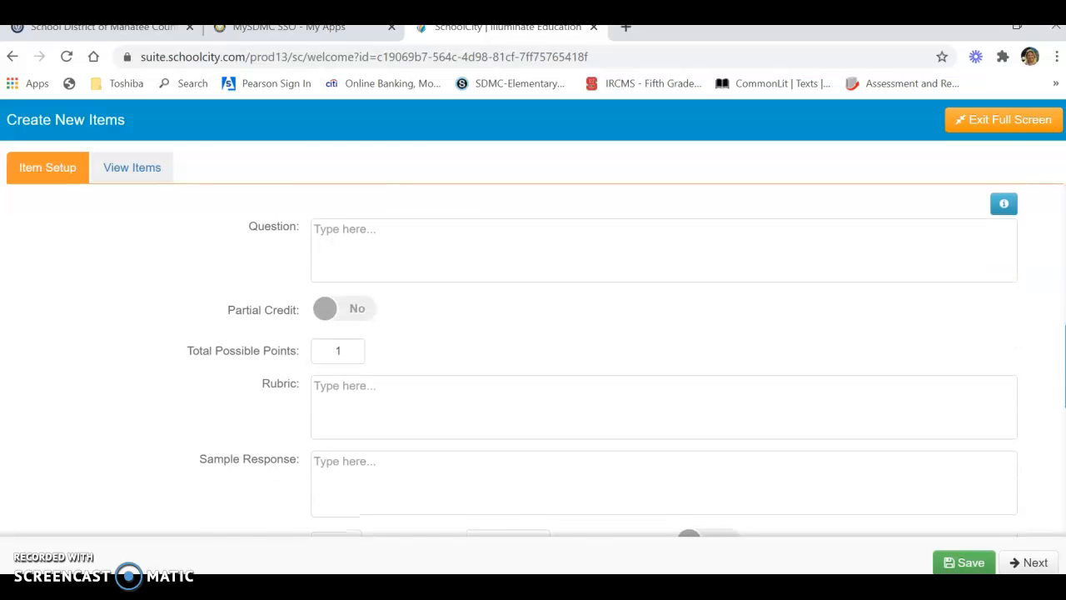
drag(1065, 366, 1065, 370)
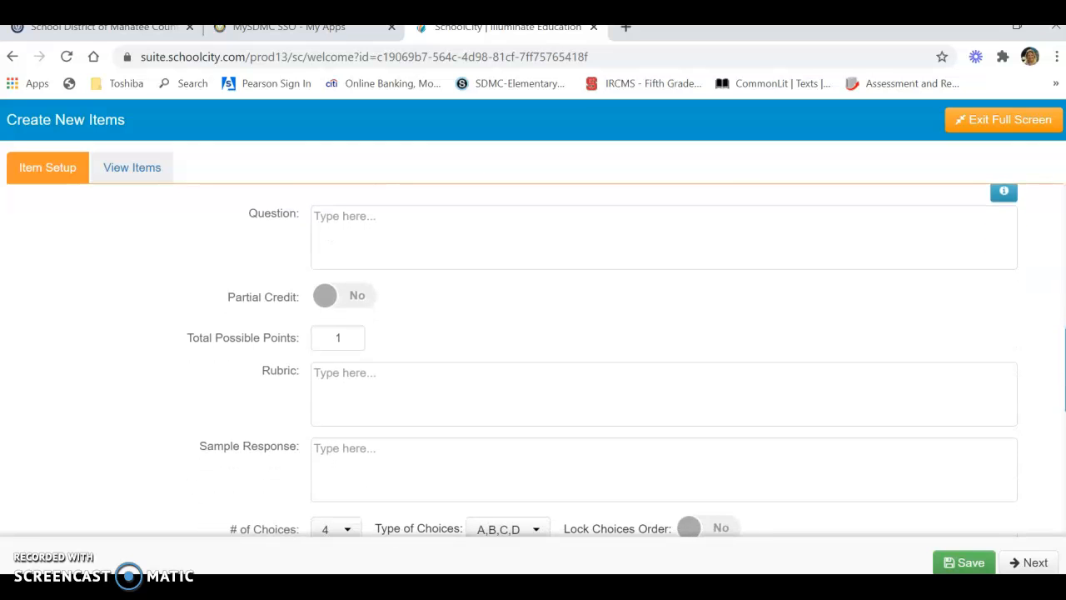
click(334, 215)
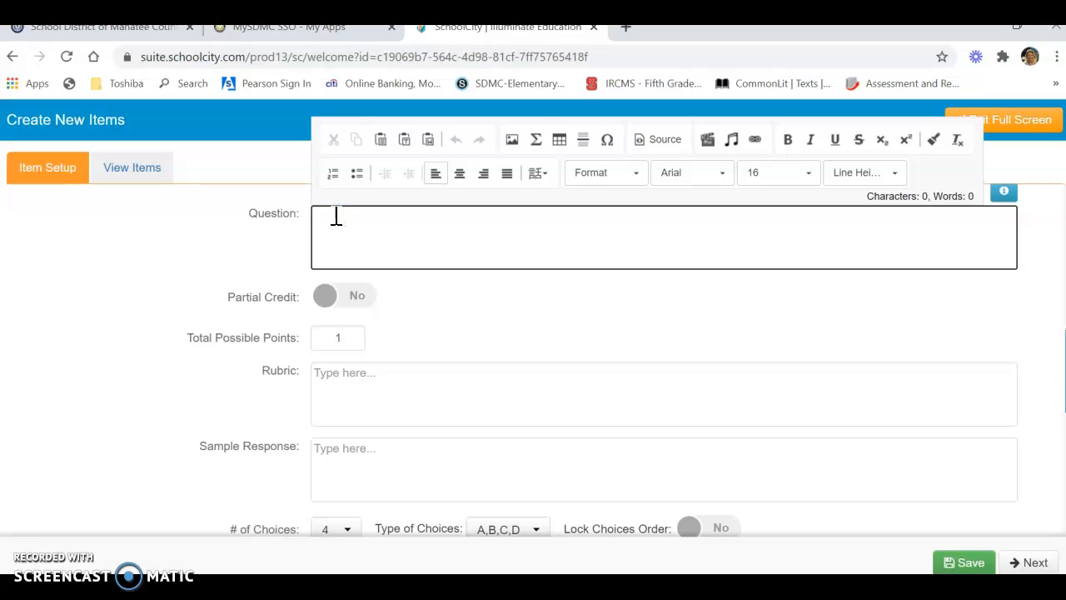
click(694, 530)
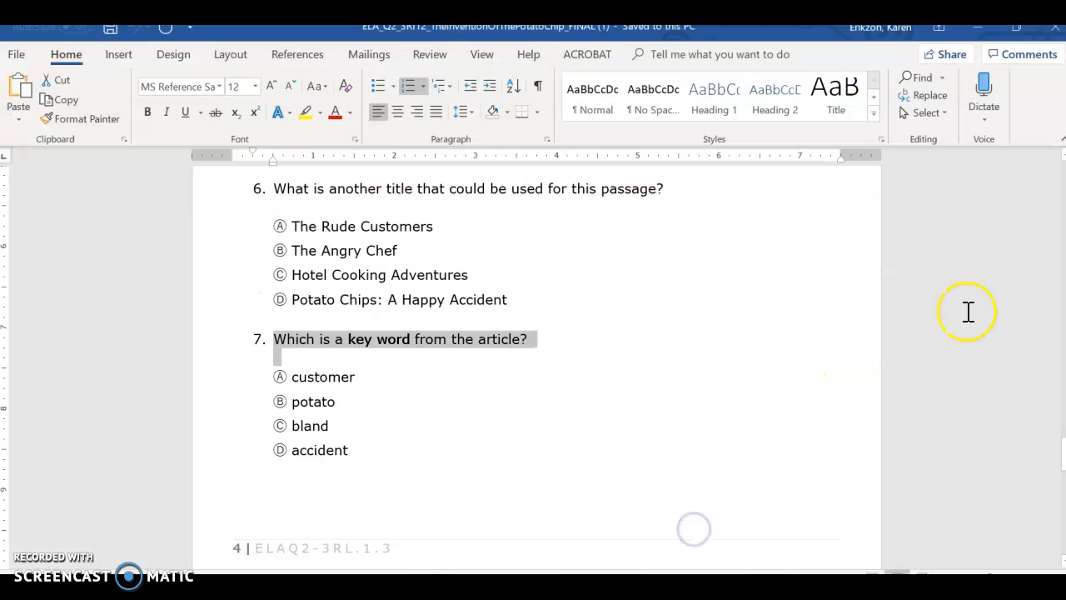
drag(1064, 450, 1063, 494)
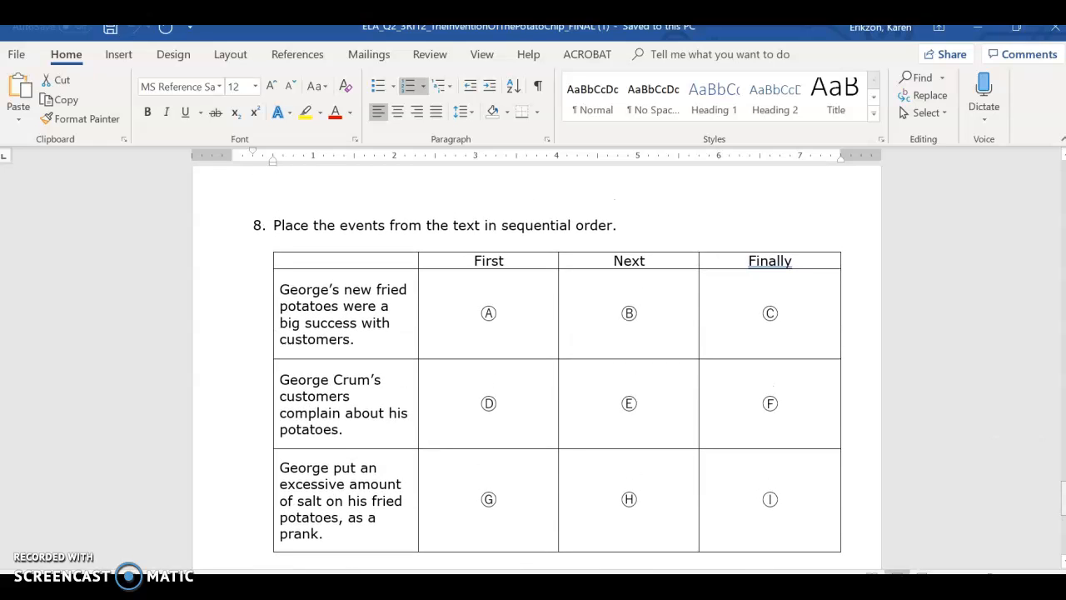
key(super+shift+s)
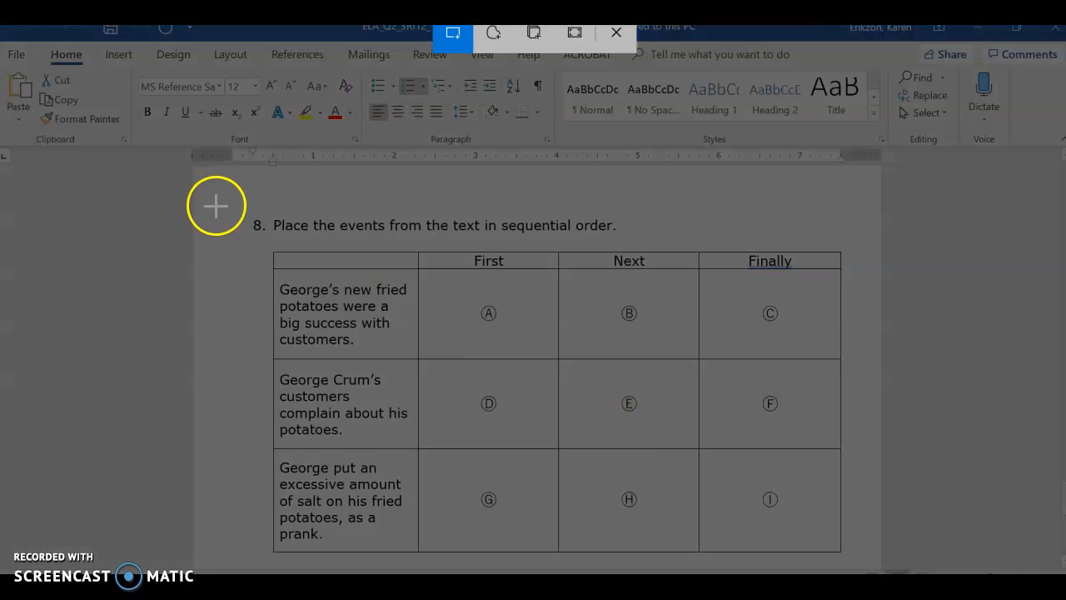
mouse_move(236, 208)
mouse_down()
mouse_move(261, 341)
mouse_move(528, 530)
mouse_move(792, 561)
mouse_move(864, 556)
mouse_up()
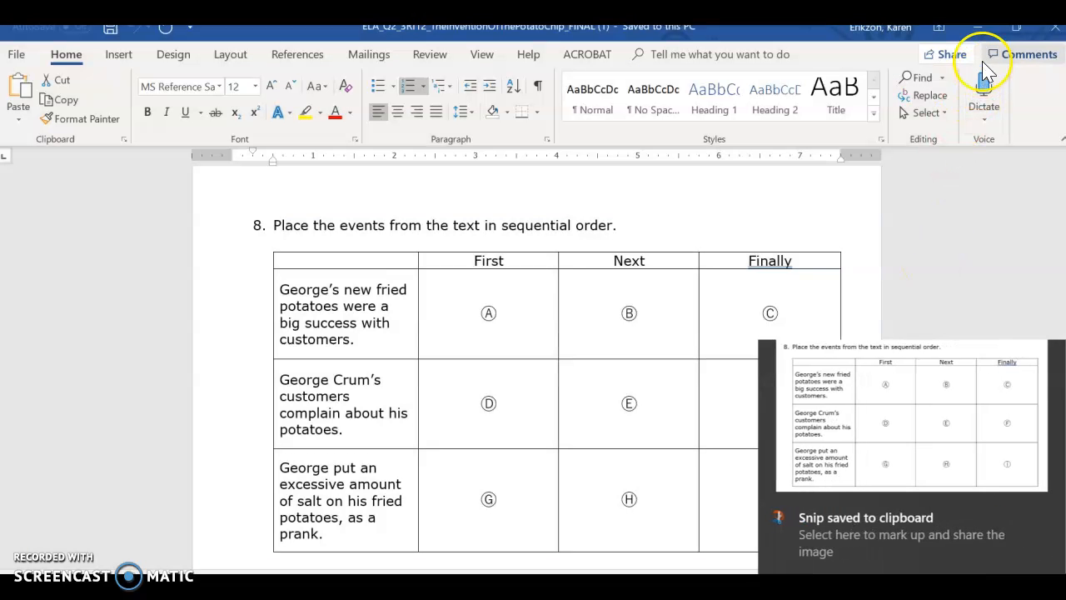
- Return to SchoolCity and paste the question 8 snip into the item's question text
click(981, 28)
click(592, 254)
click(350, 228)
key(ctrl+v)
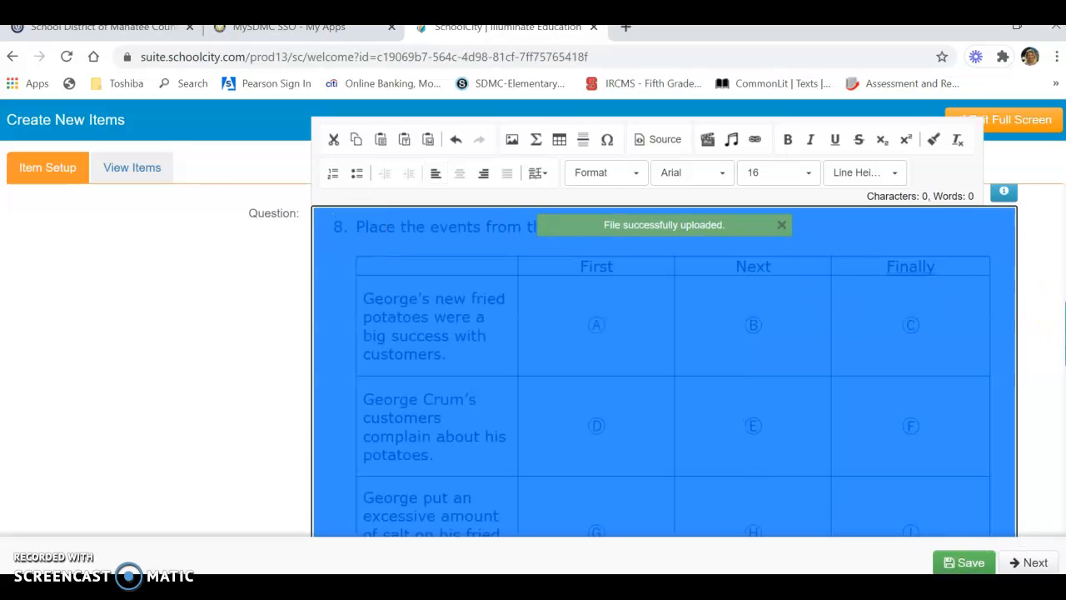
- Set the number of answer choices for the item to 9
drag(1065, 333, 1065, 436)
click(347, 383)
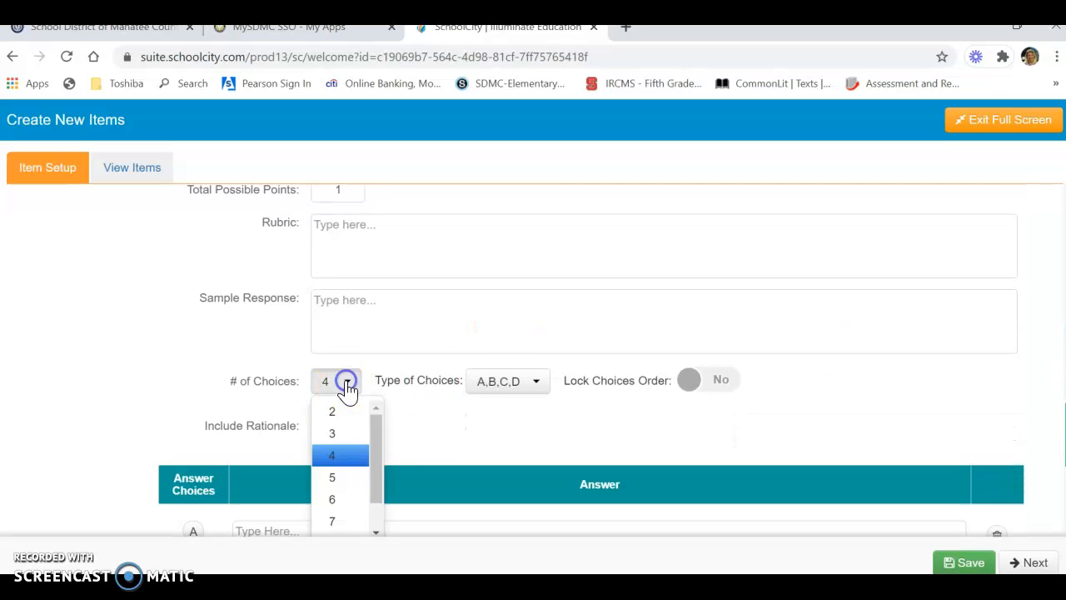
scroll(371, 452, down, 2)
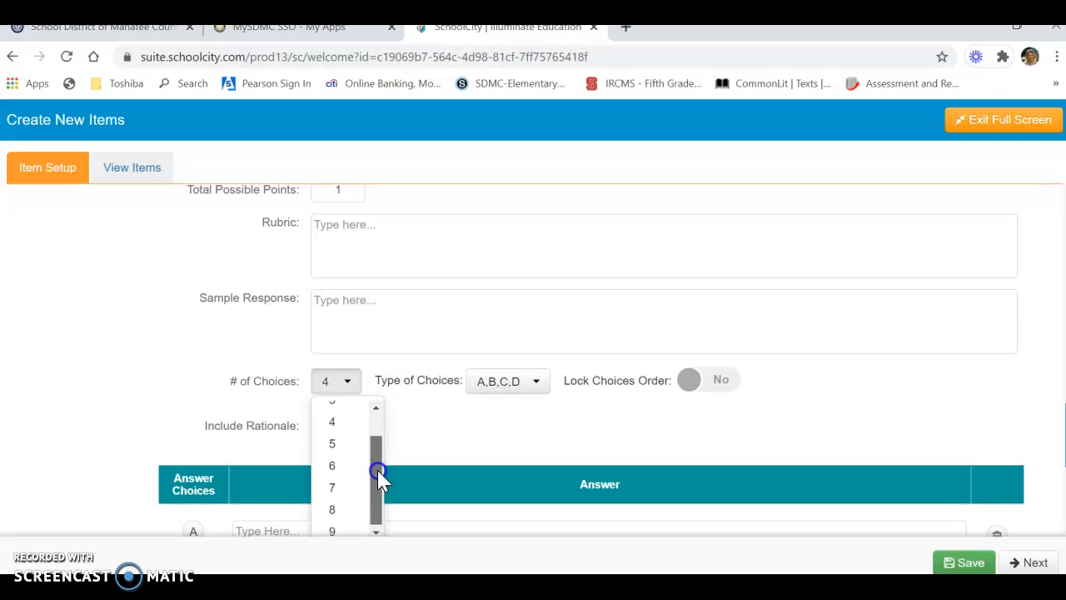
click(336, 530)
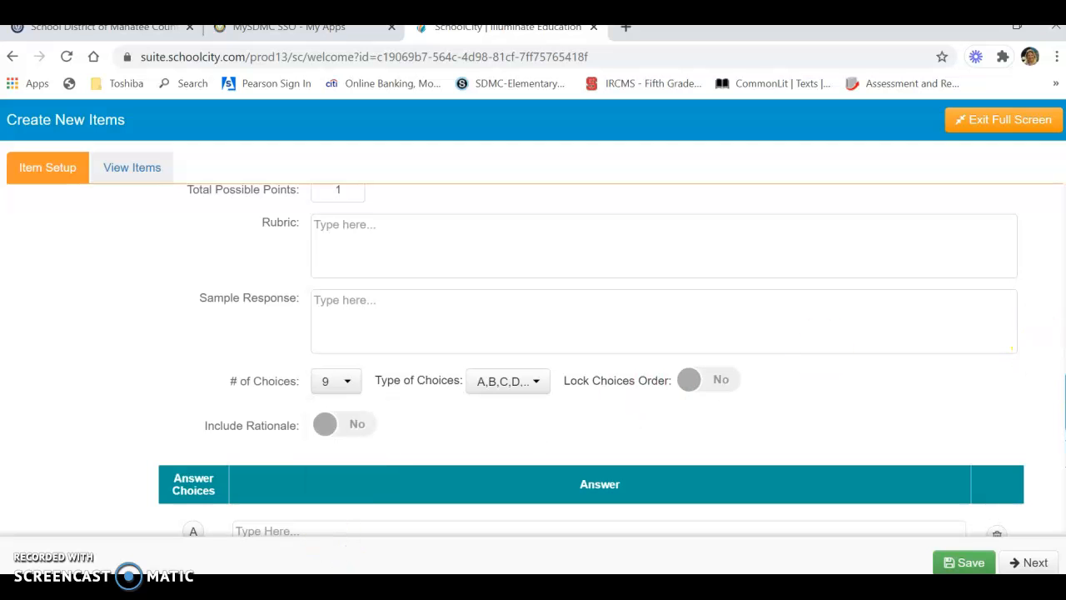
- Fill in the first seven answer choices with their matching letters, A through G
scroll(591, 358, down, 4)
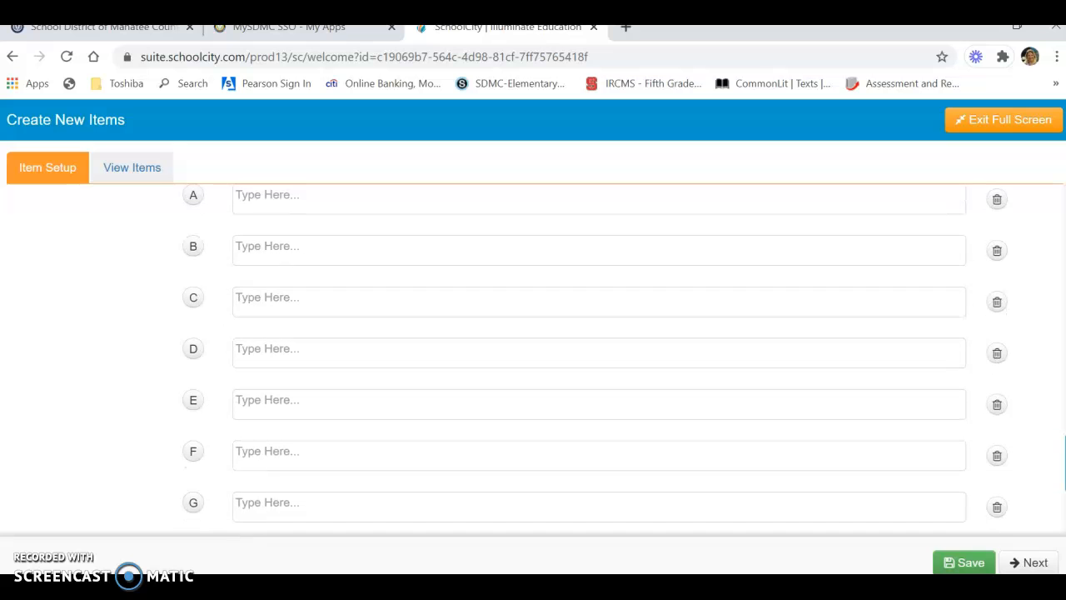
click(248, 192)
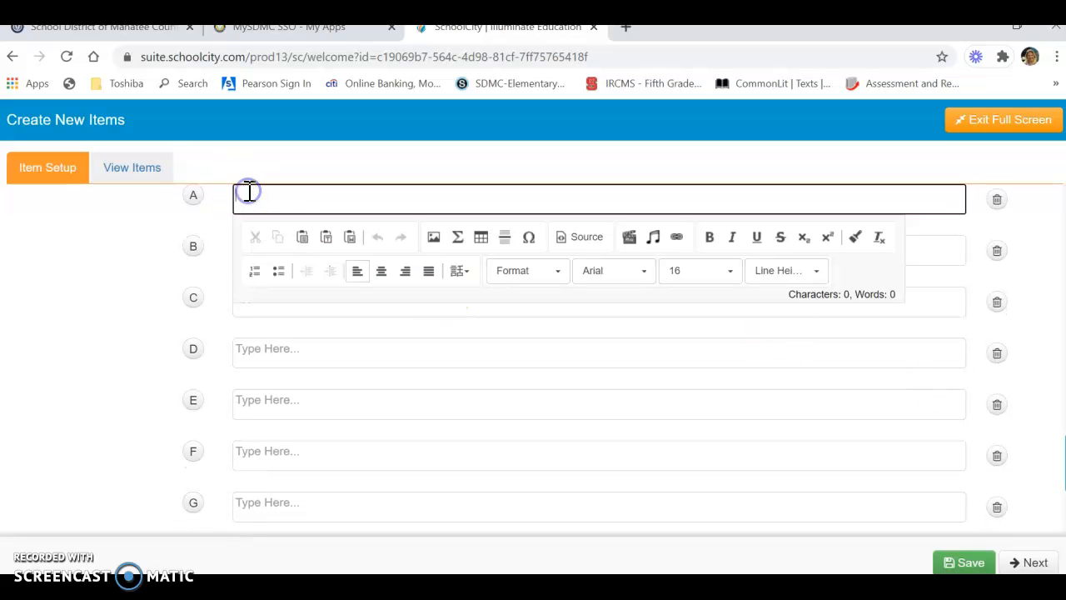
click(239, 253)
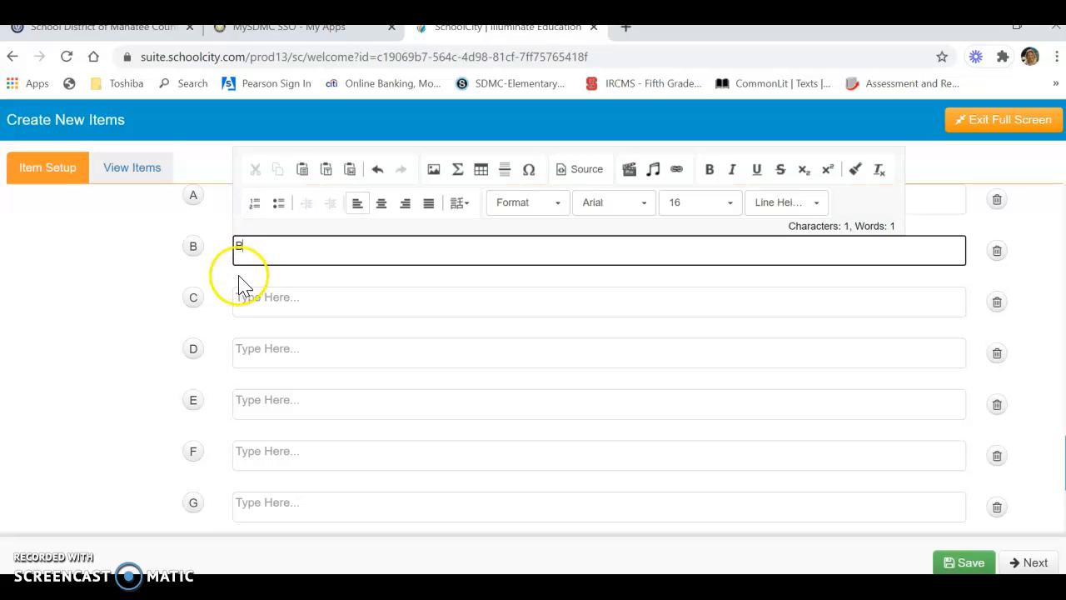
click(253, 299)
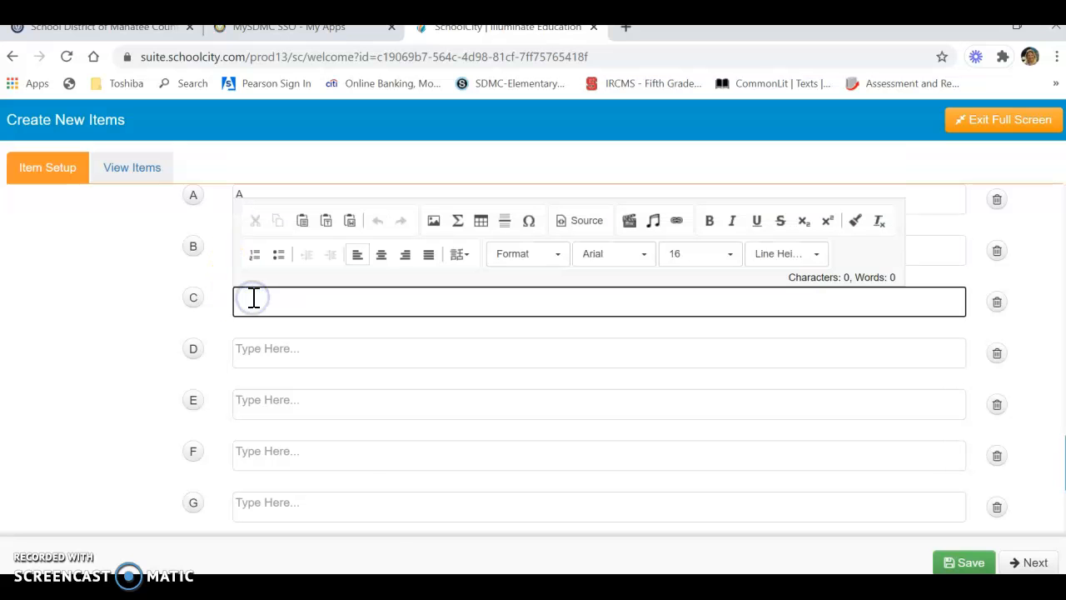
click(249, 358)
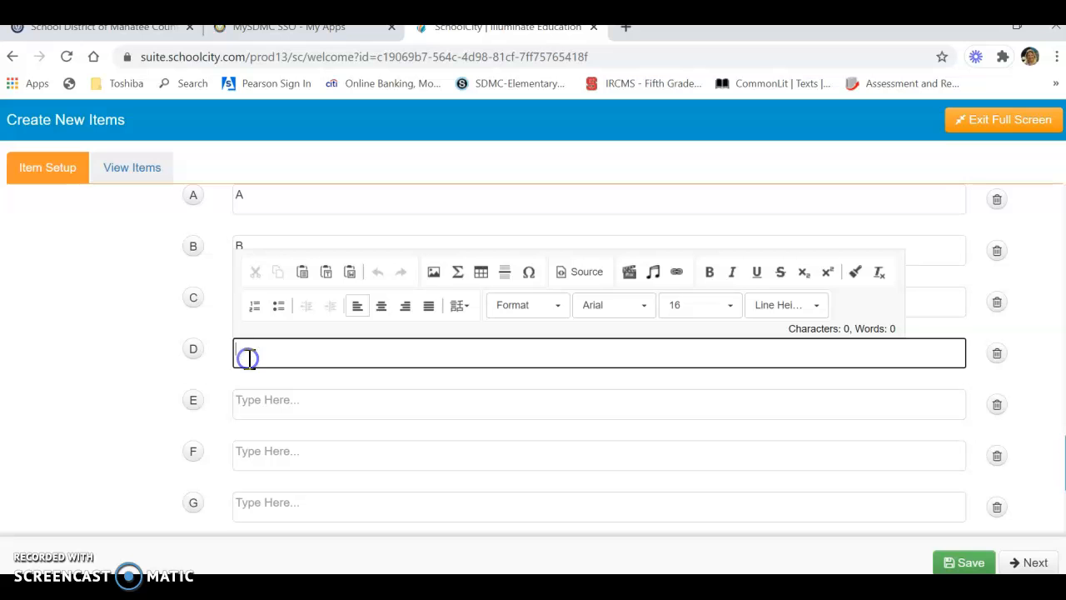
click(252, 401)
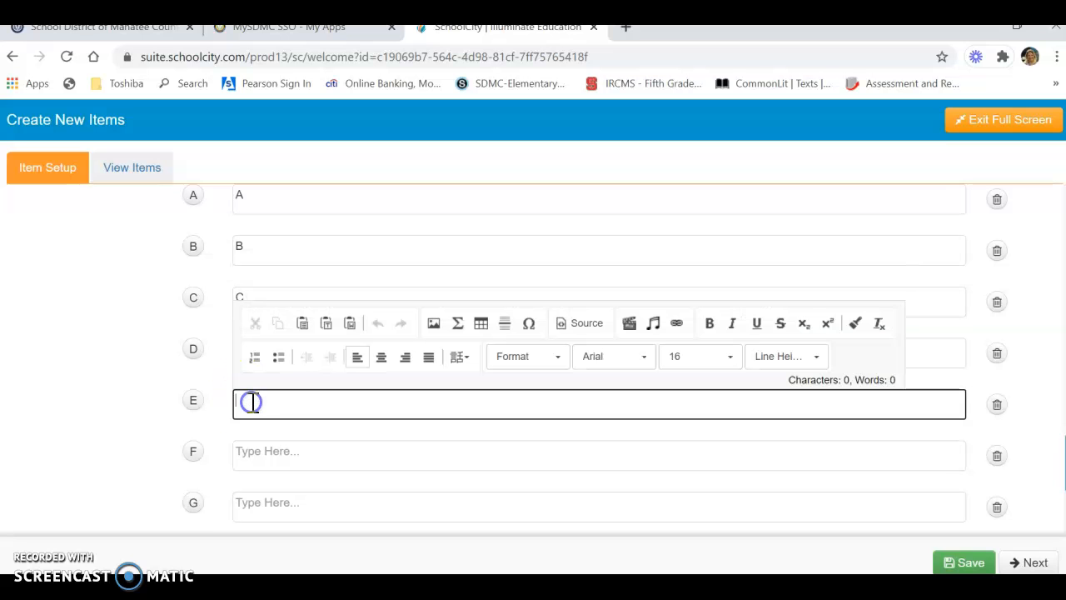
click(260, 447)
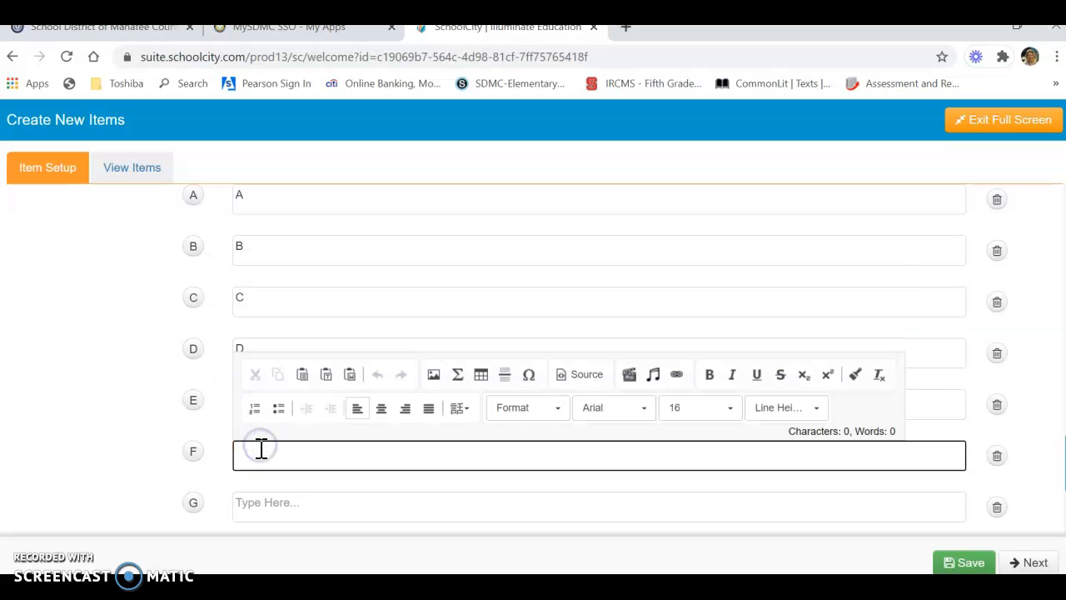
click(256, 501)
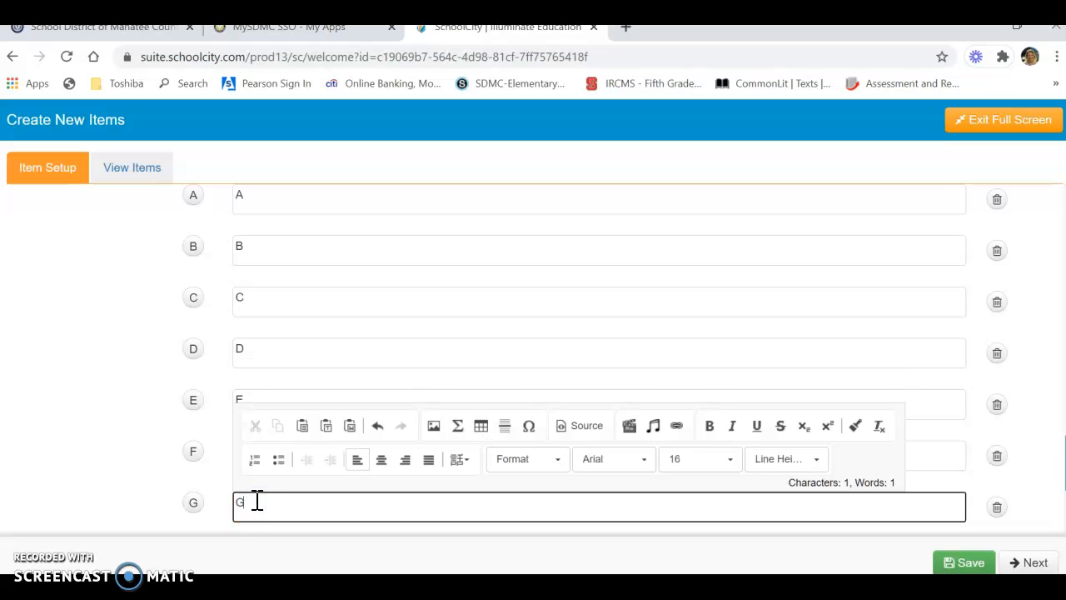
- Fill in the last two answer choices with the letters H and I
double_click(79, 446)
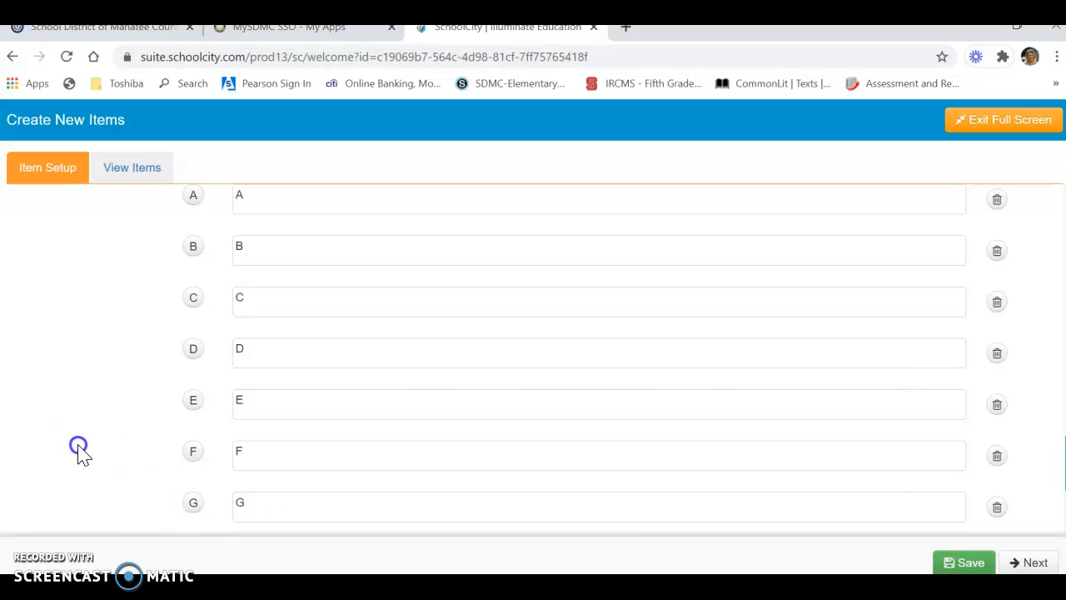
click(94, 488)
scroll(616, 360, down, 1)
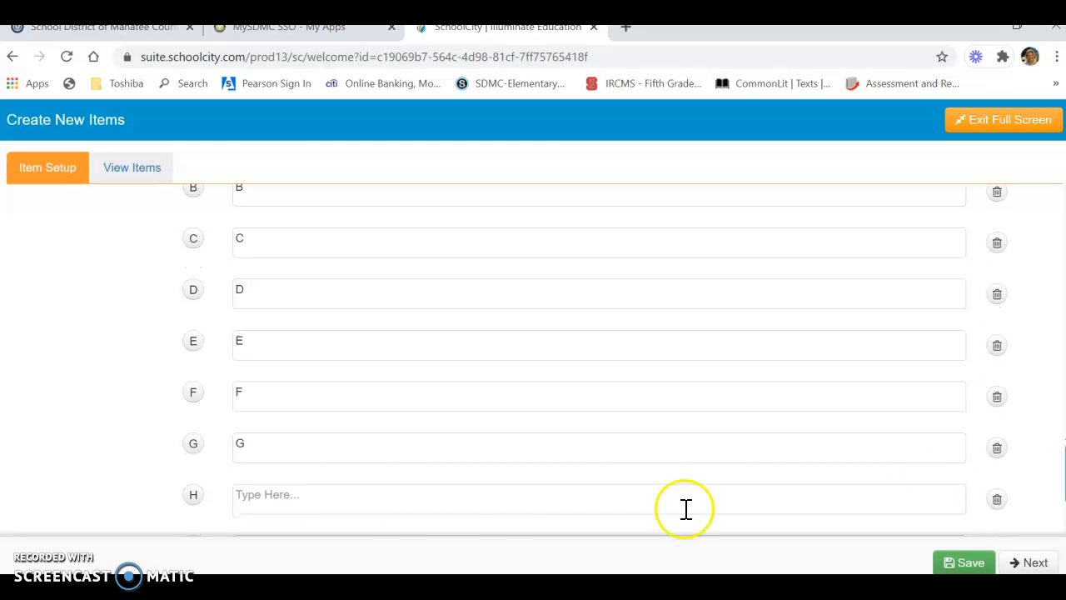
click(309, 497)
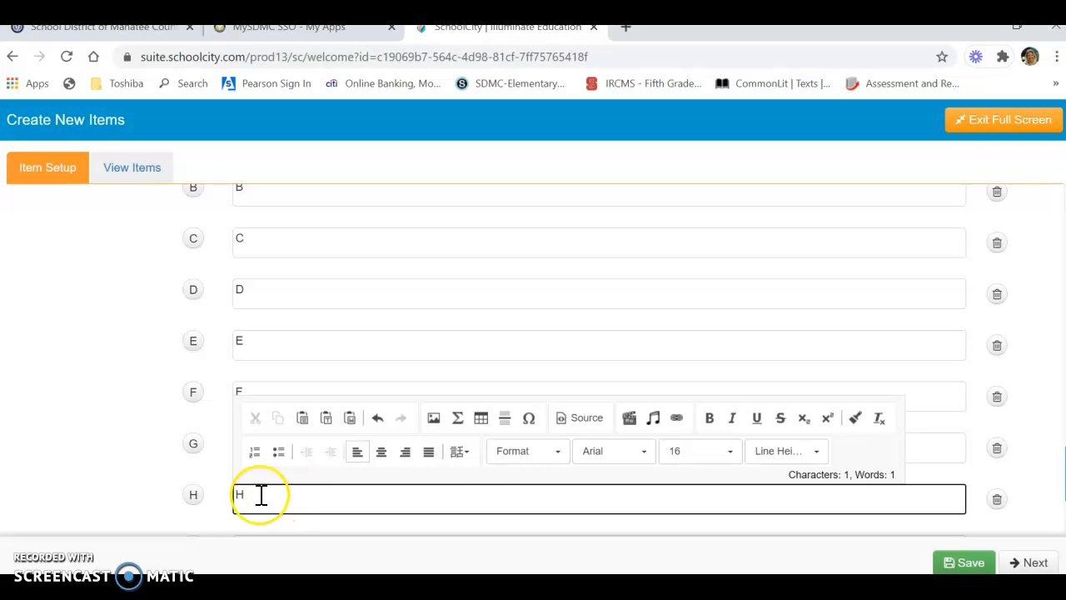
scroll(616, 361, down, 1)
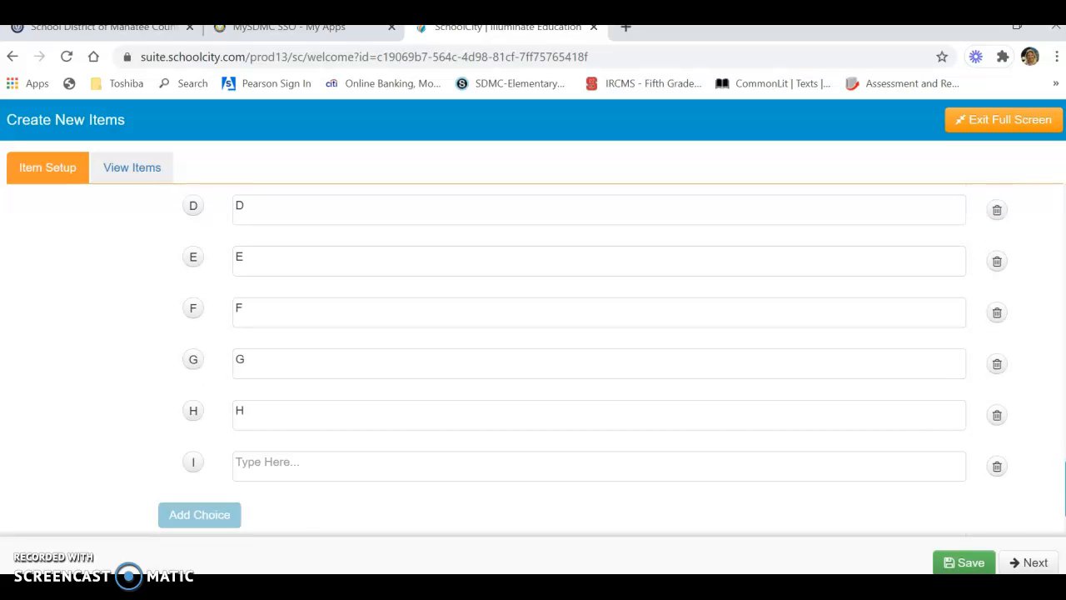
click(296, 458)
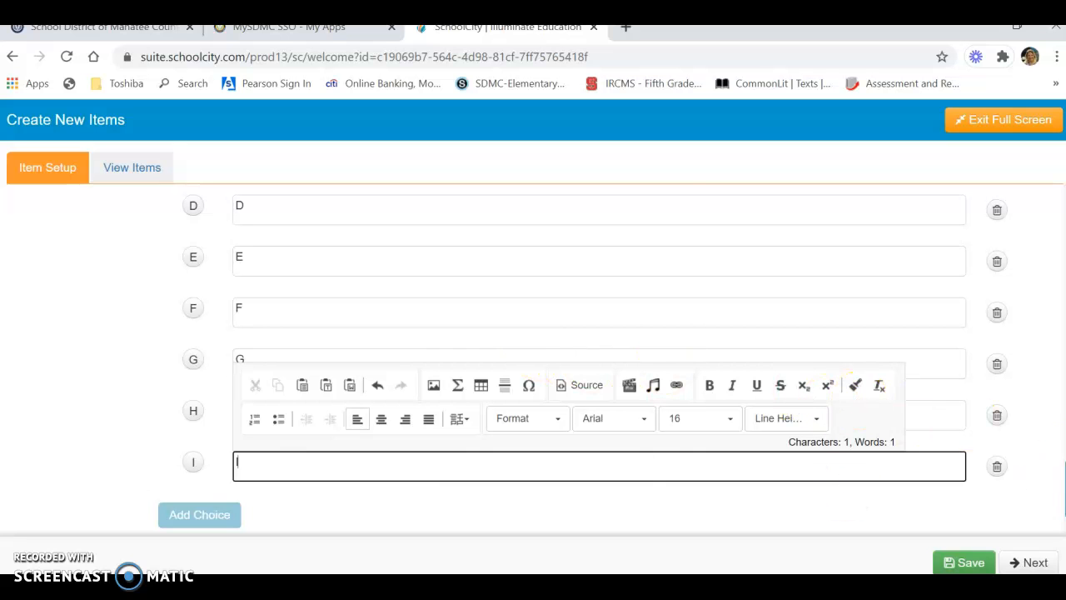
- Mark choices C, D and H as the correct answers and save the item info
scroll(600, 361, up, 2)
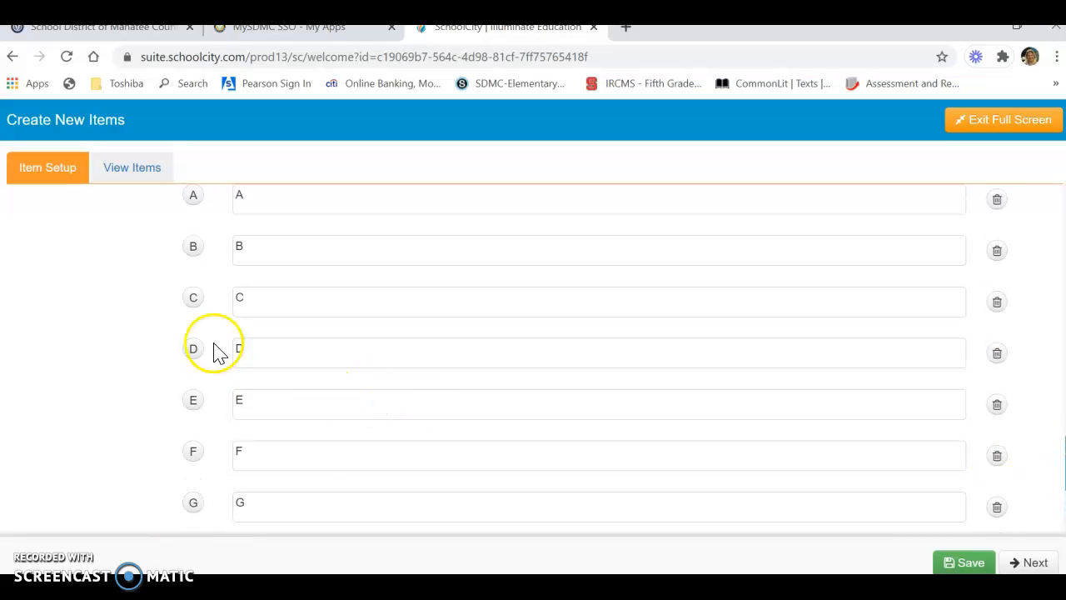
click(195, 300)
click(193, 351)
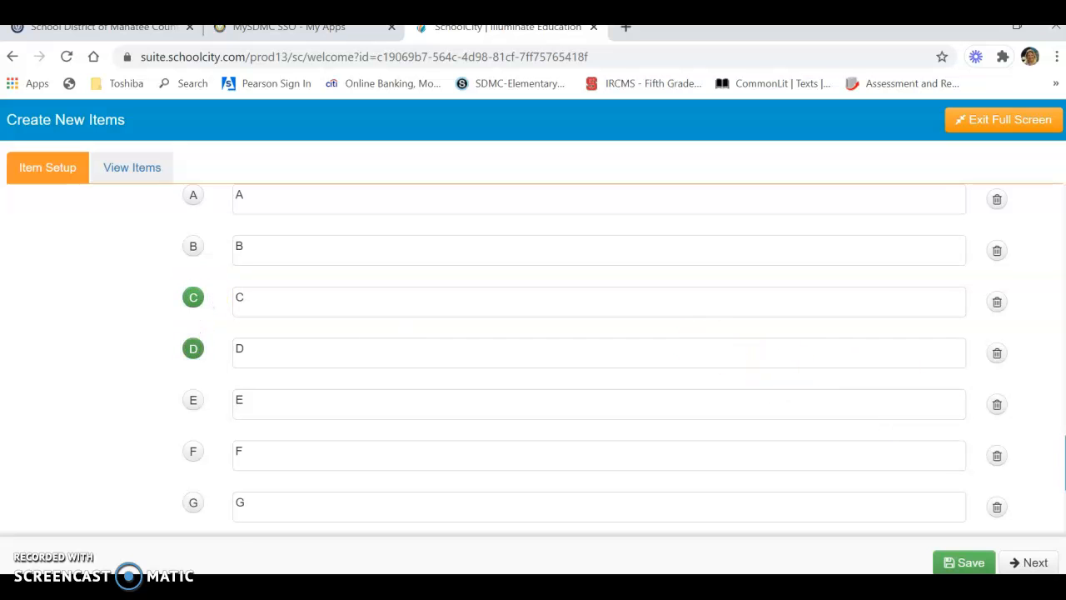
scroll(600, 361, down, 2)
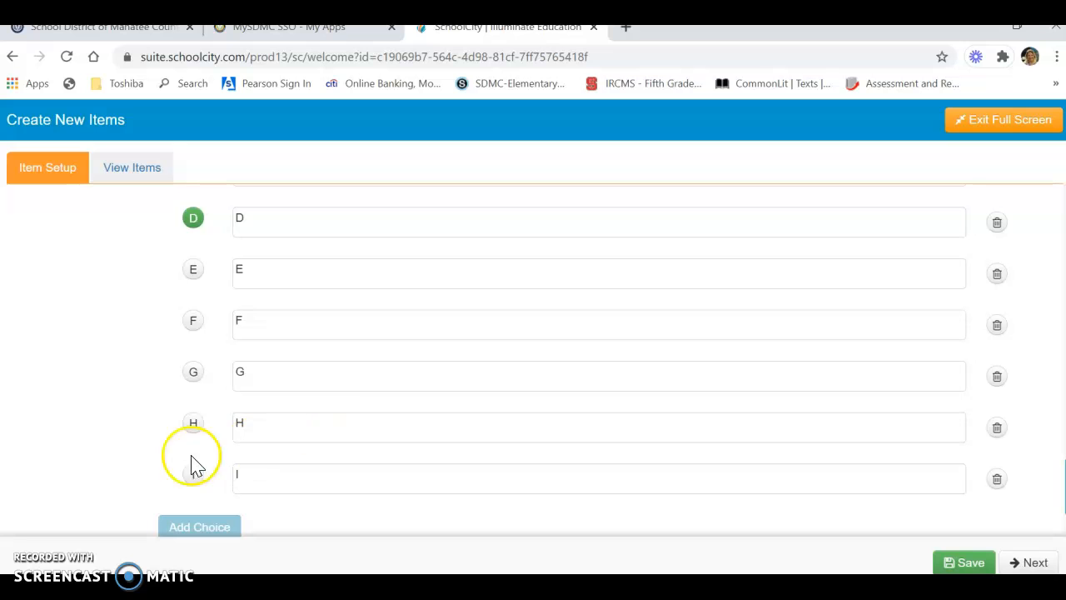
click(193, 425)
click(965, 564)
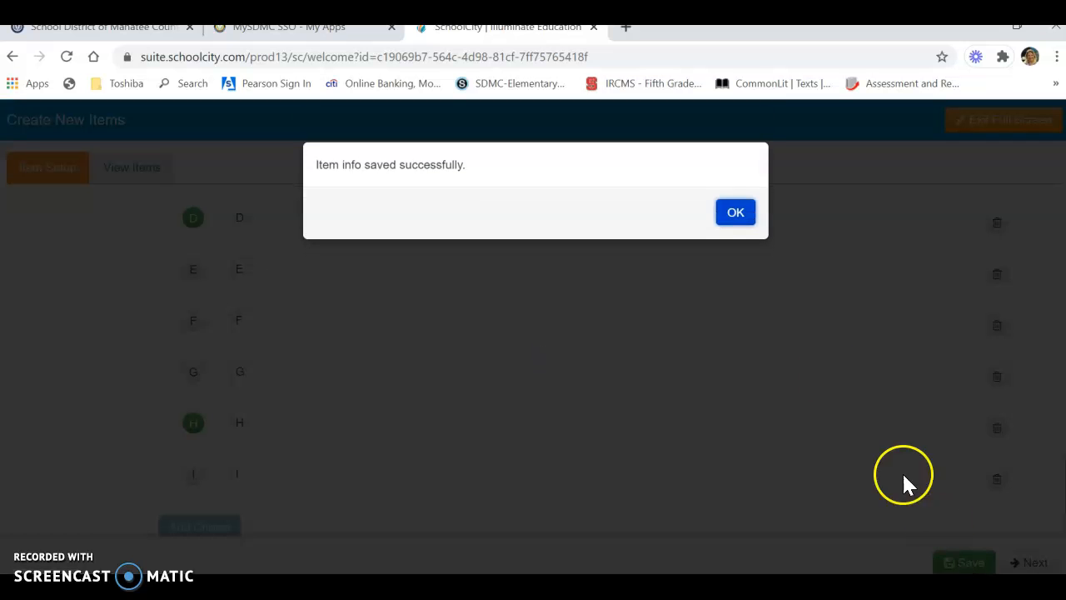
click(734, 215)
- Align the item to the Grade 3 Reading Informational Text standard LAFS.3.RI.1.3 and save the standard selection
click(1028, 563)
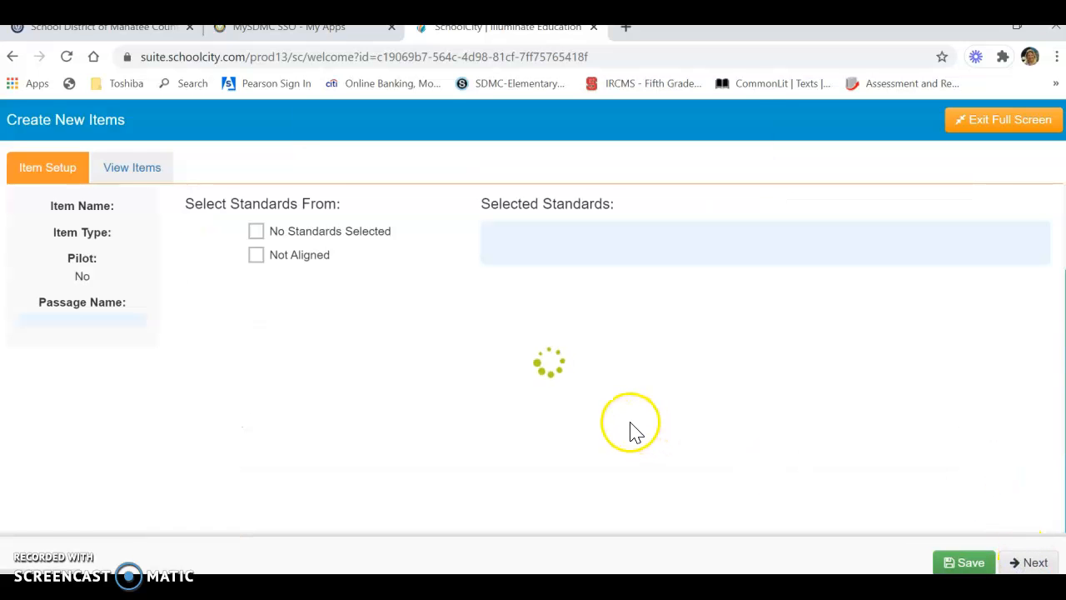
drag(1064, 444, 1061, 375)
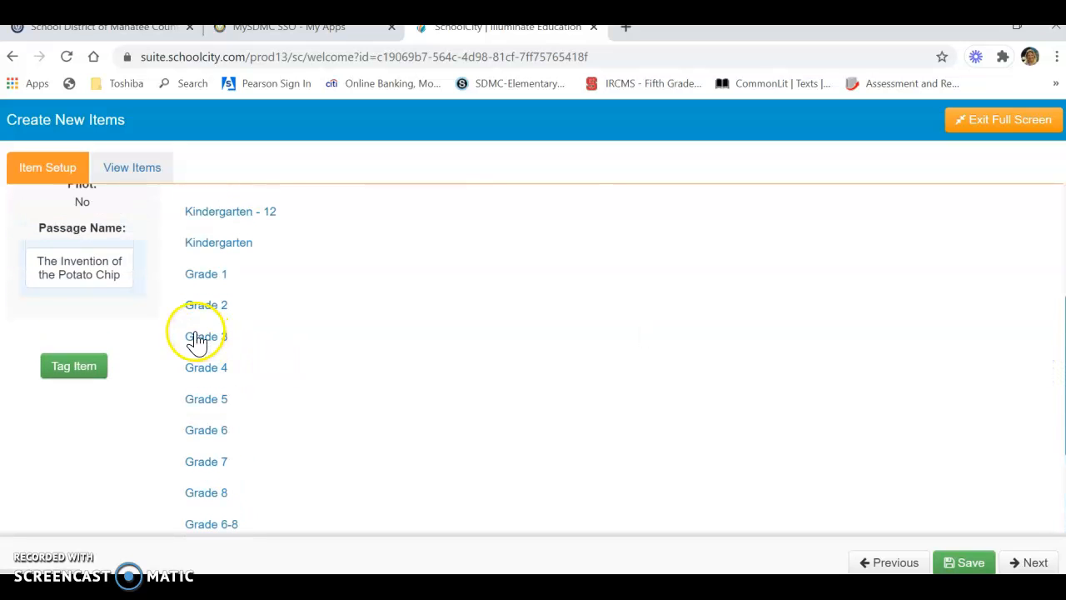
click(200, 336)
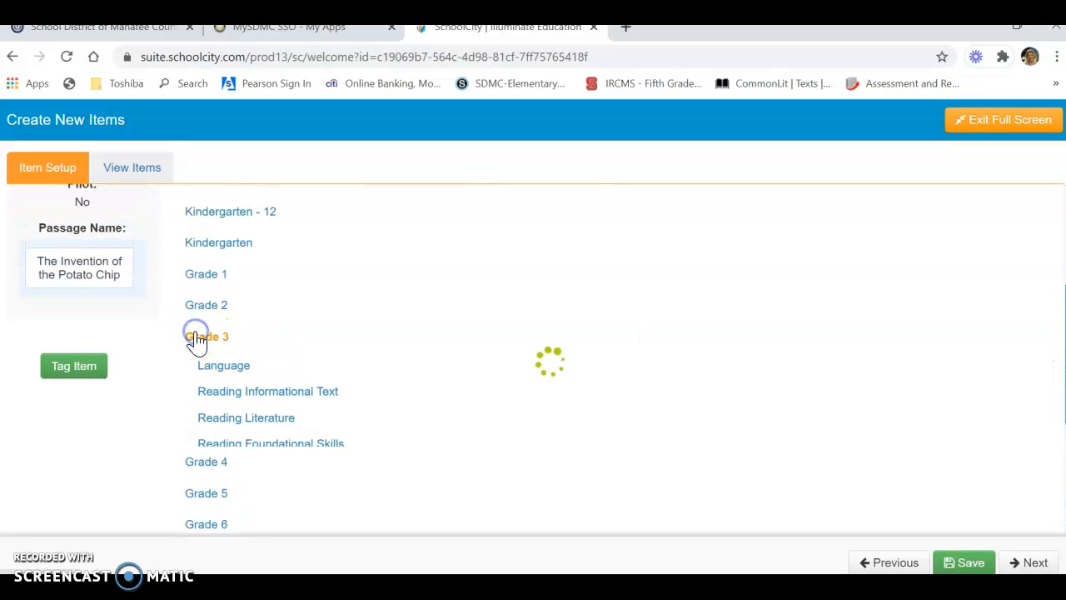
click(236, 396)
click(516, 356)
click(991, 558)
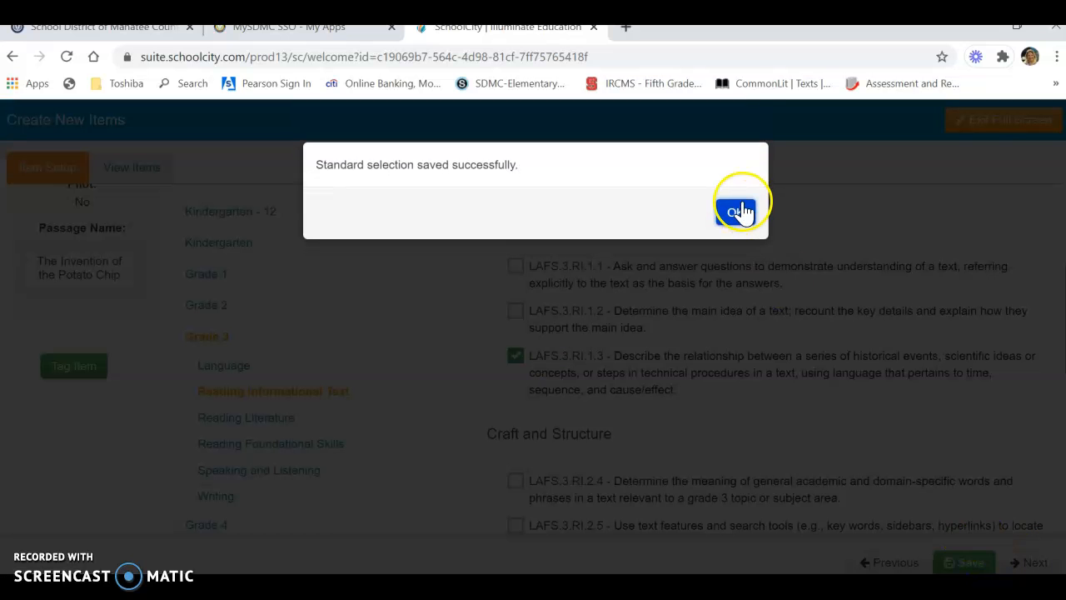
click(742, 212)
- Go on to the item's properties and save them with the default settings
click(1037, 565)
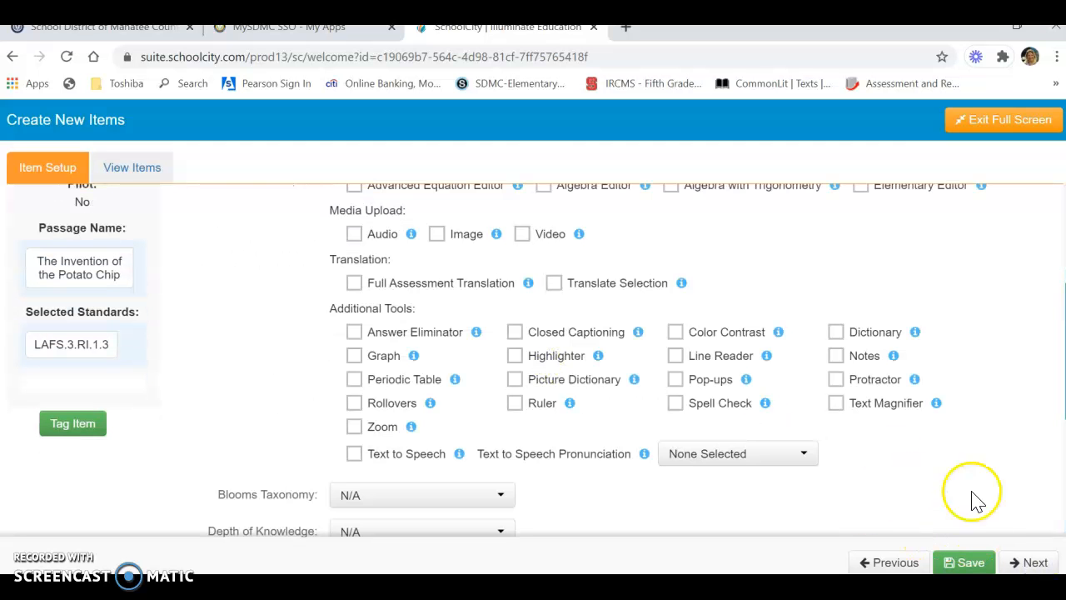
scroll(533, 358, up, 3)
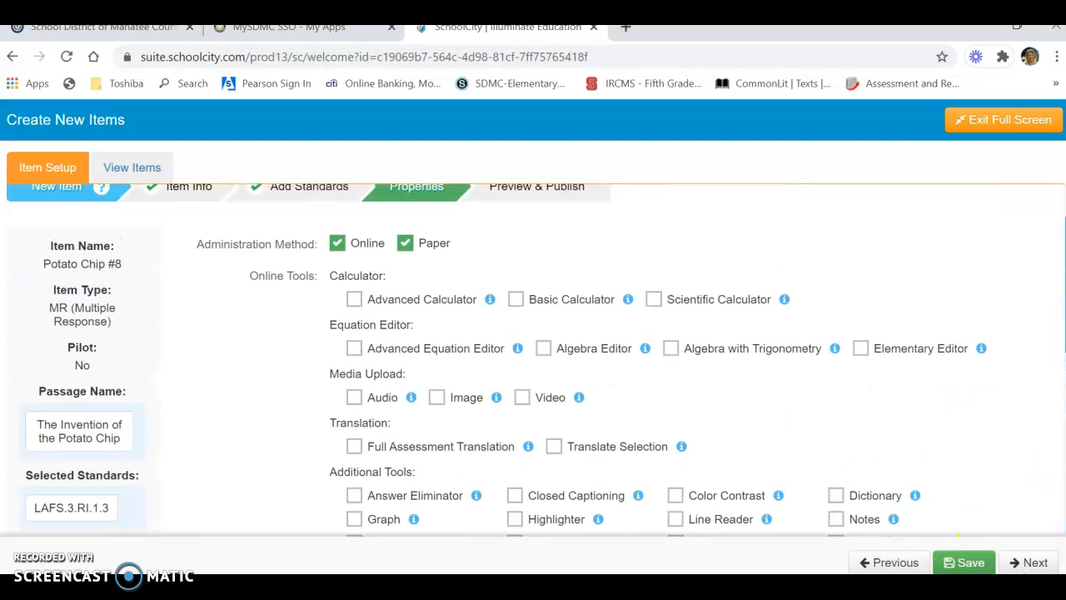
scroll(533, 358, down, 1)
scroll(533, 358, down, 4)
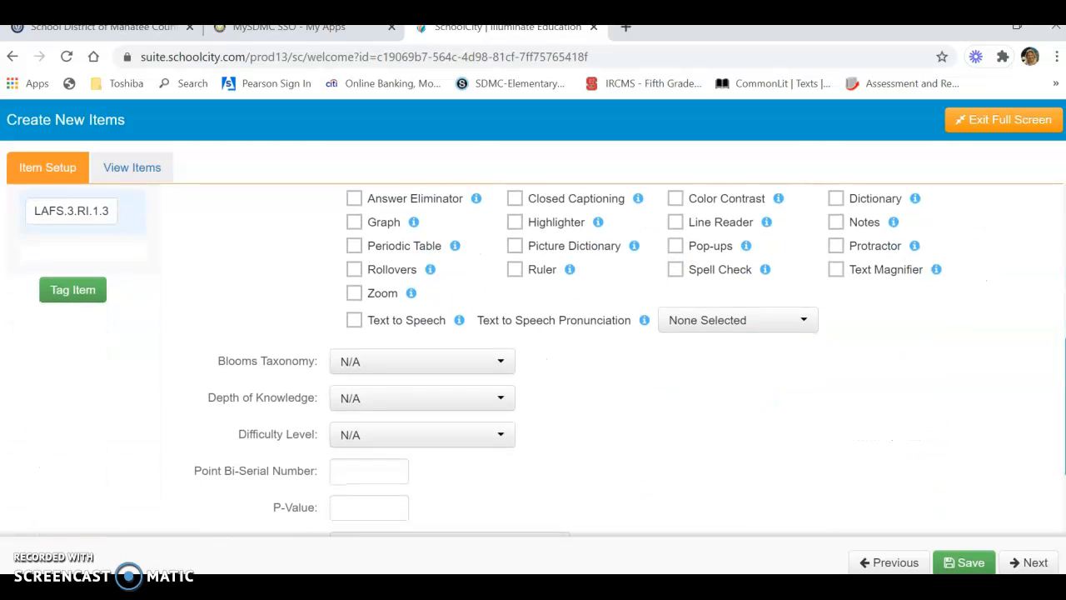
click(986, 563)
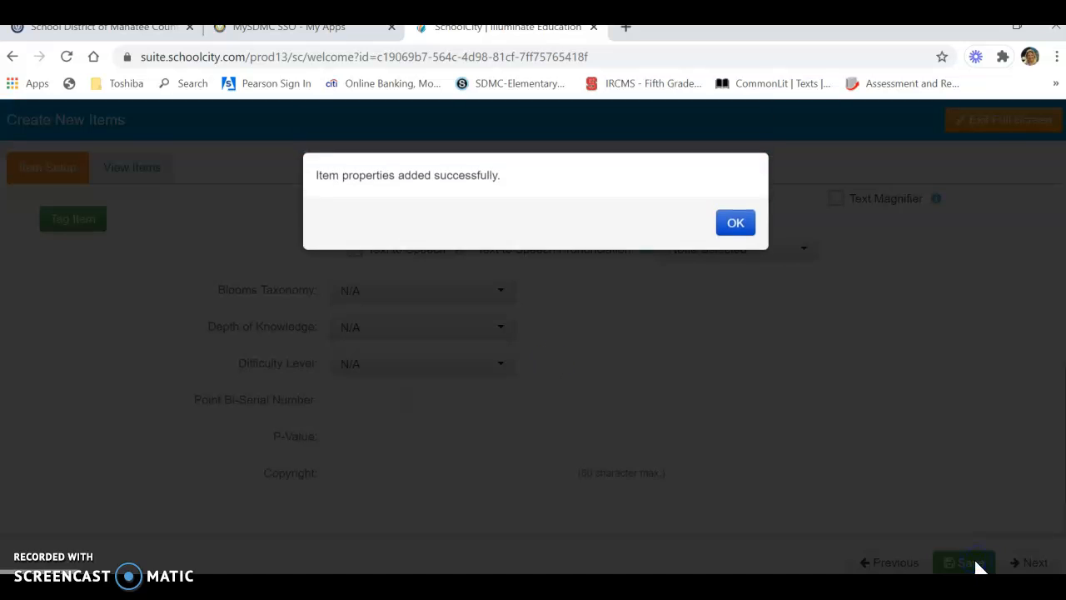
click(739, 225)
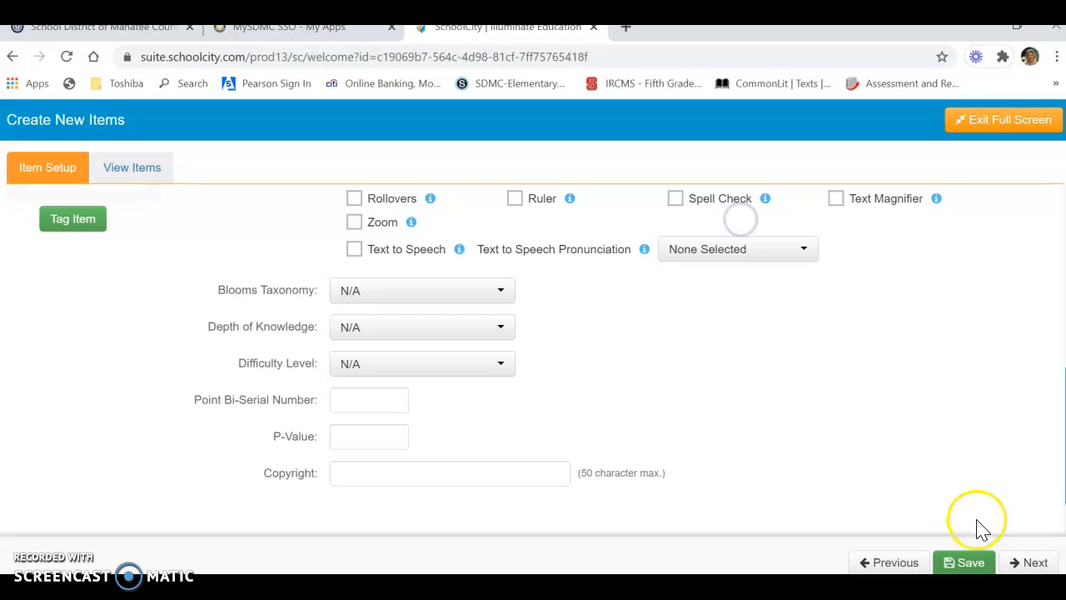
- Preview item Potato Chip #8, check the question and table layout in its PDF preview, and close the PDF
click(1025, 563)
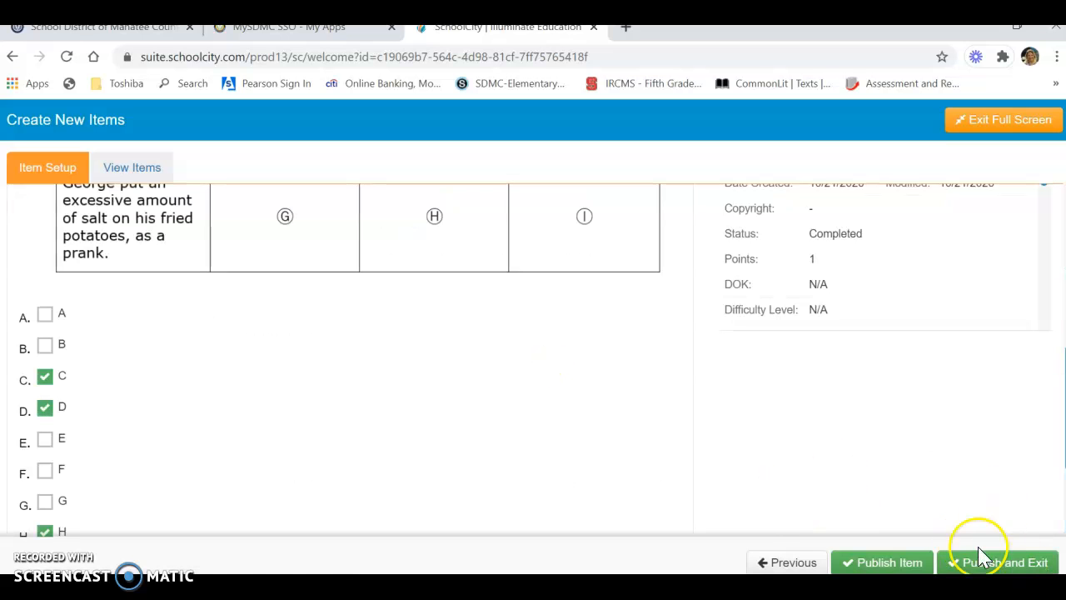
scroll(350, 358, up, 5)
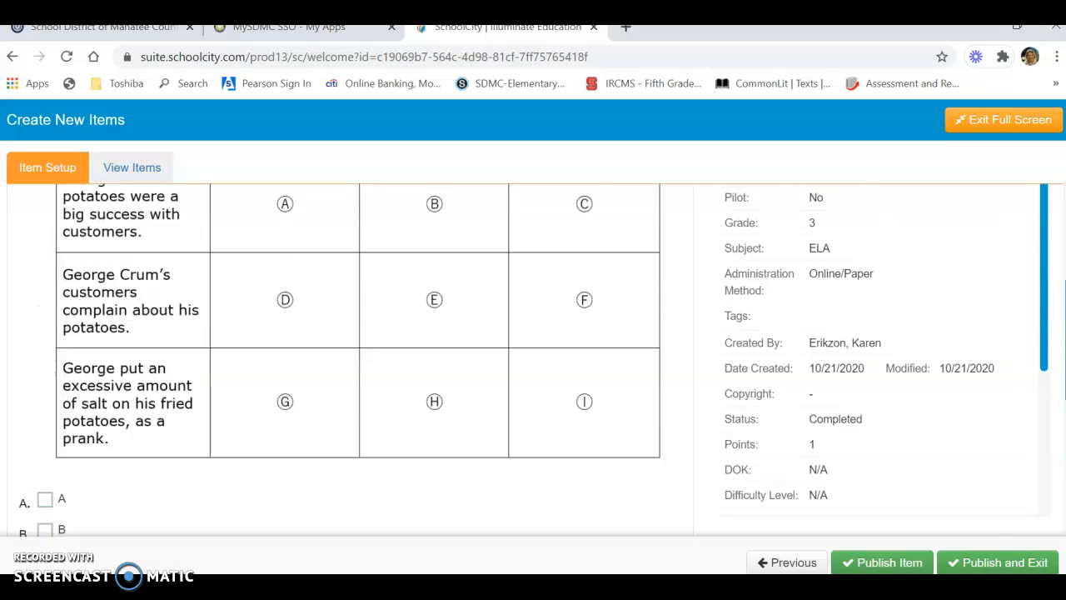
click(621, 253)
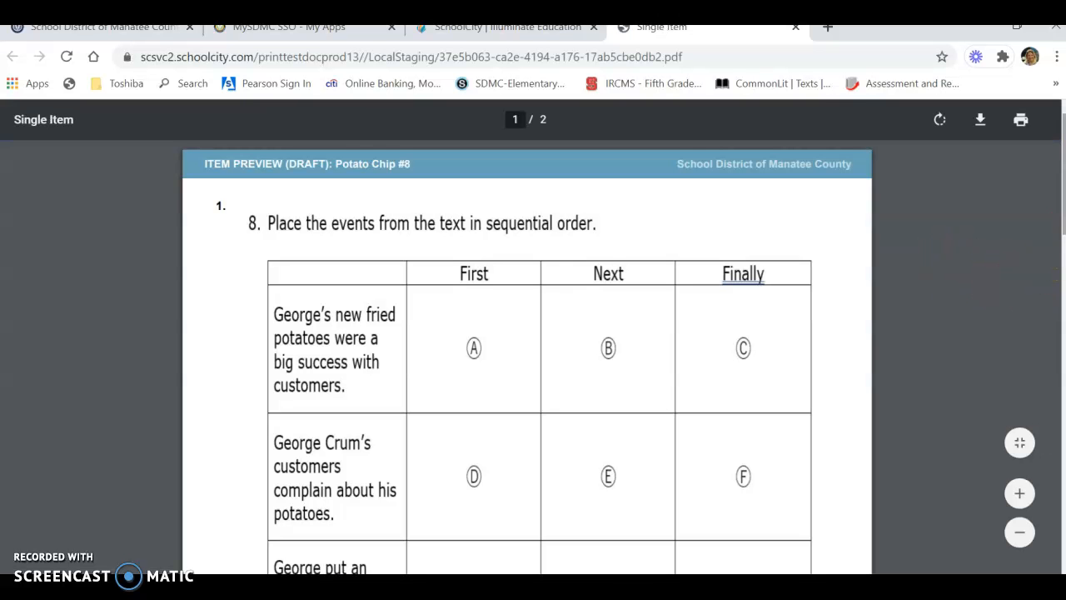
scroll(527, 359, down, 5)
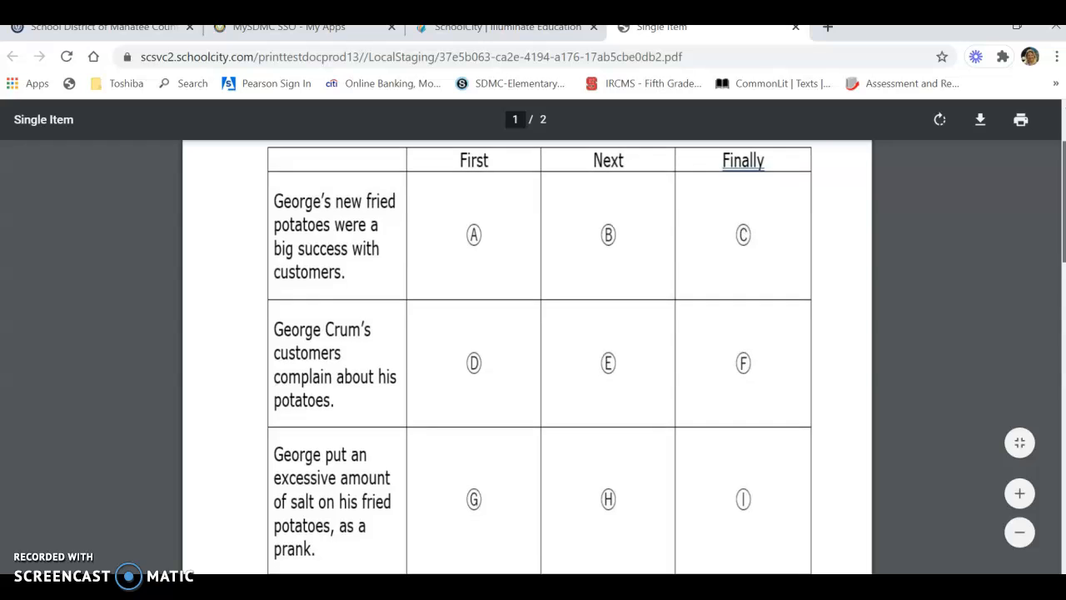
drag(1063, 292, 1064, 172)
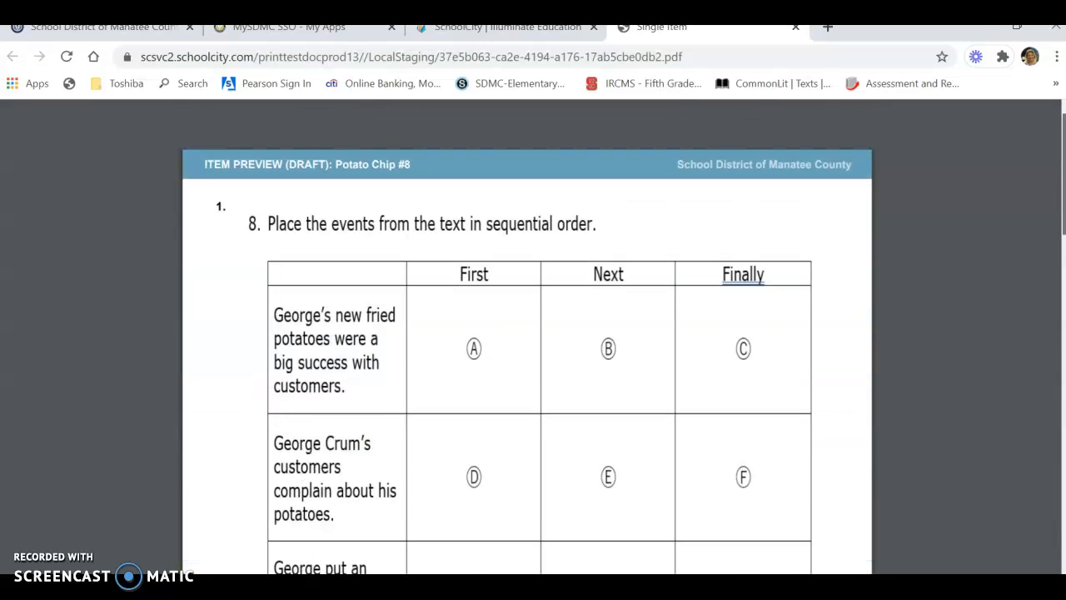
click(796, 28)
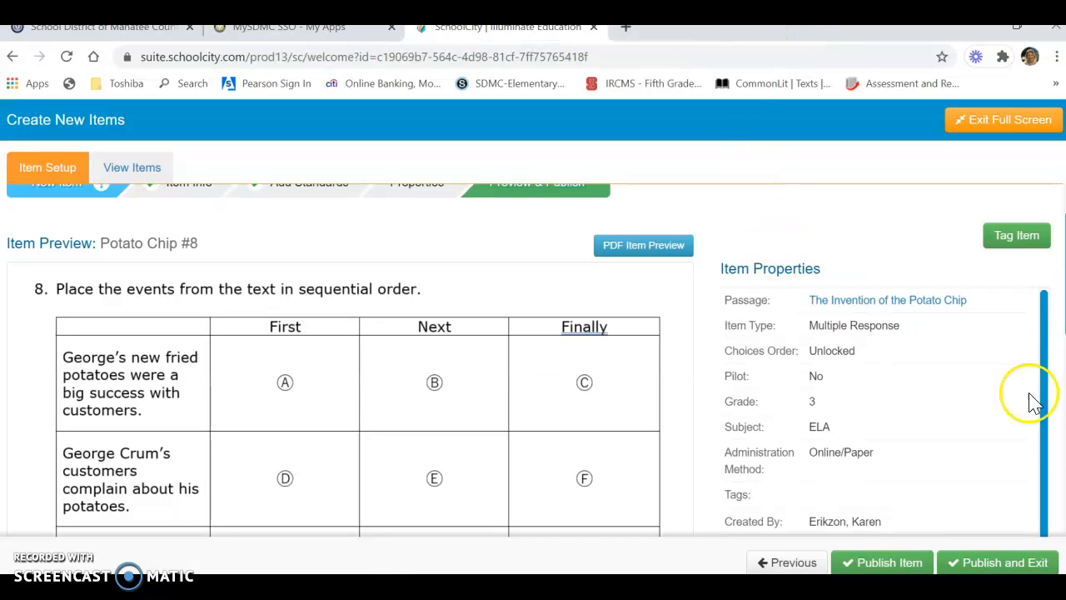
- Publish item Potato Chip #8 to the My Work Space item bank and leave the full-screen item creator
click(889, 564)
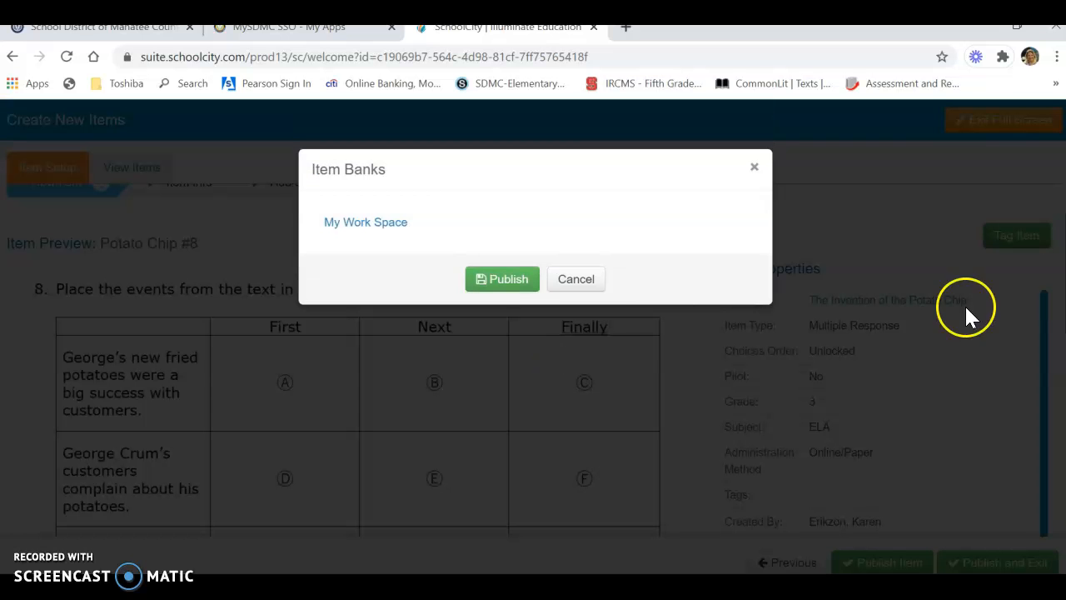
click(520, 284)
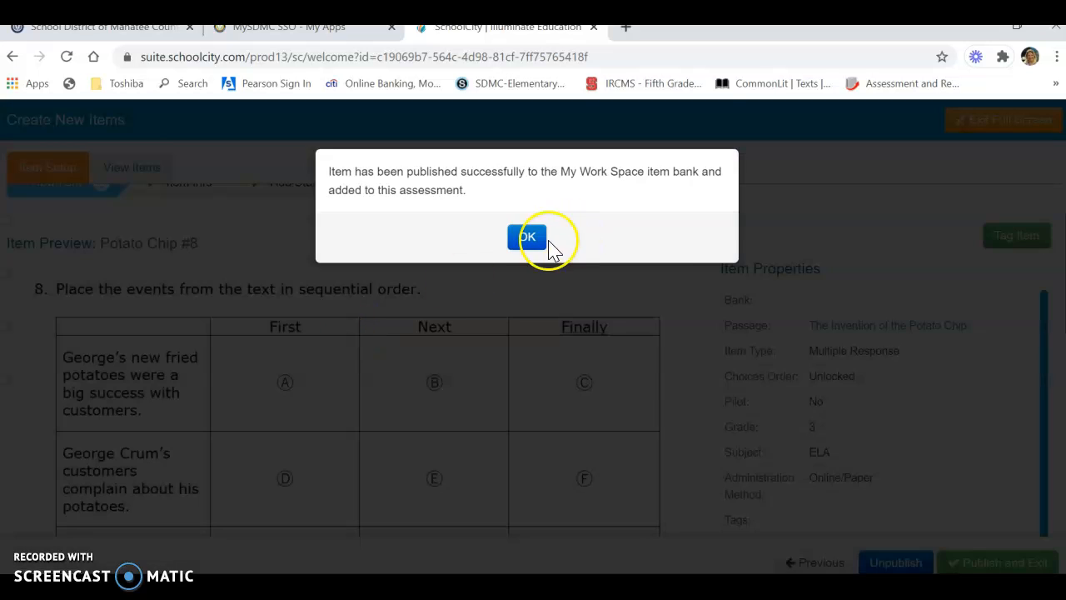
click(533, 240)
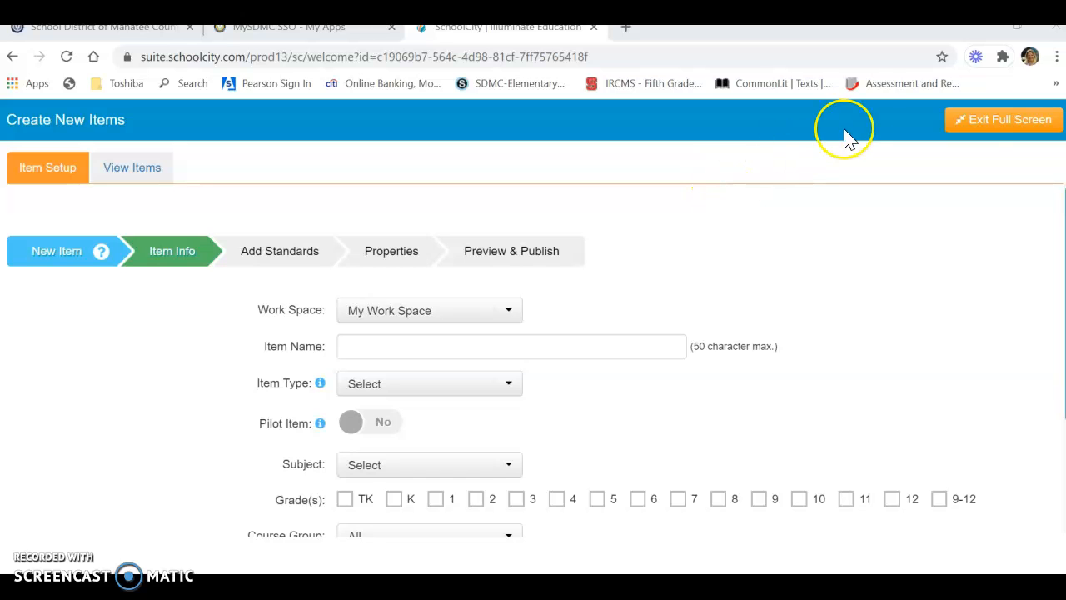
click(976, 131)
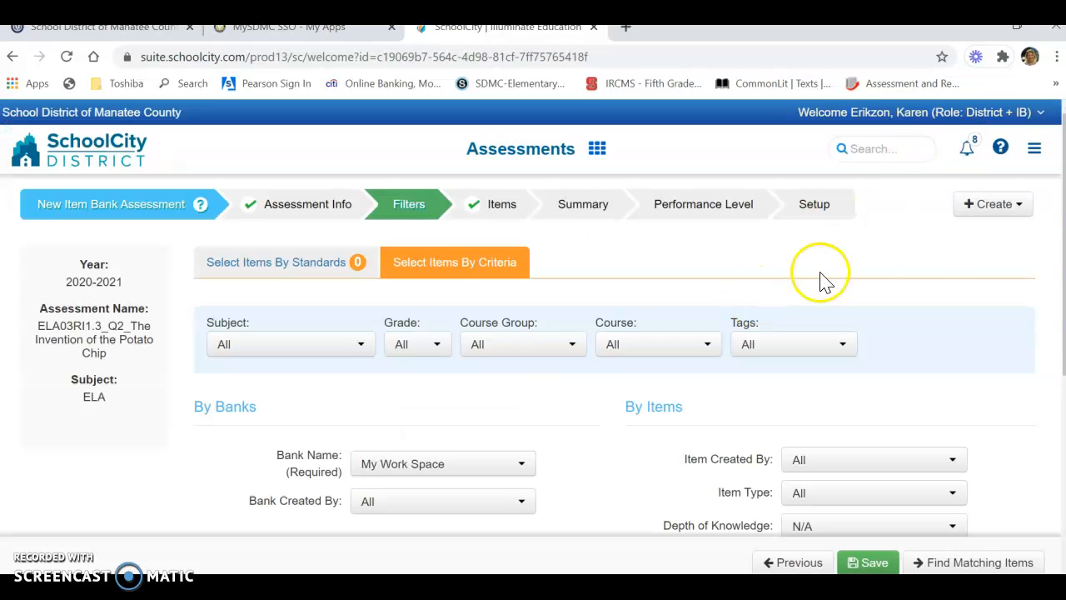
- Find the items matching the My Work Space bank filter and look through the assessment's selected Potato Chip items
scroll(533, 350, down, 3)
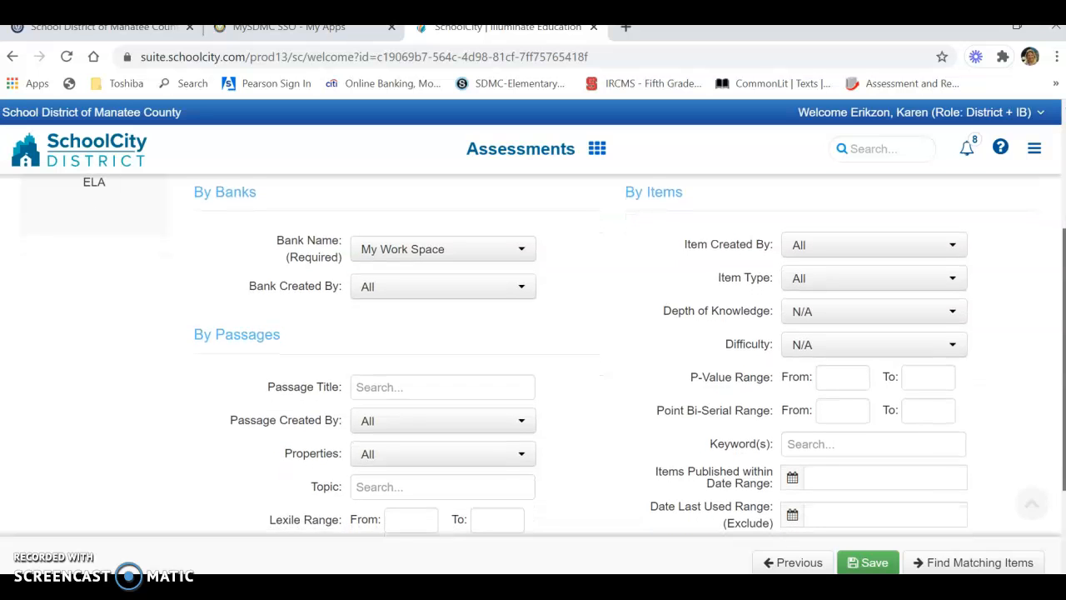
scroll(550, 358, up, 2)
scroll(1057, 183, up, 1)
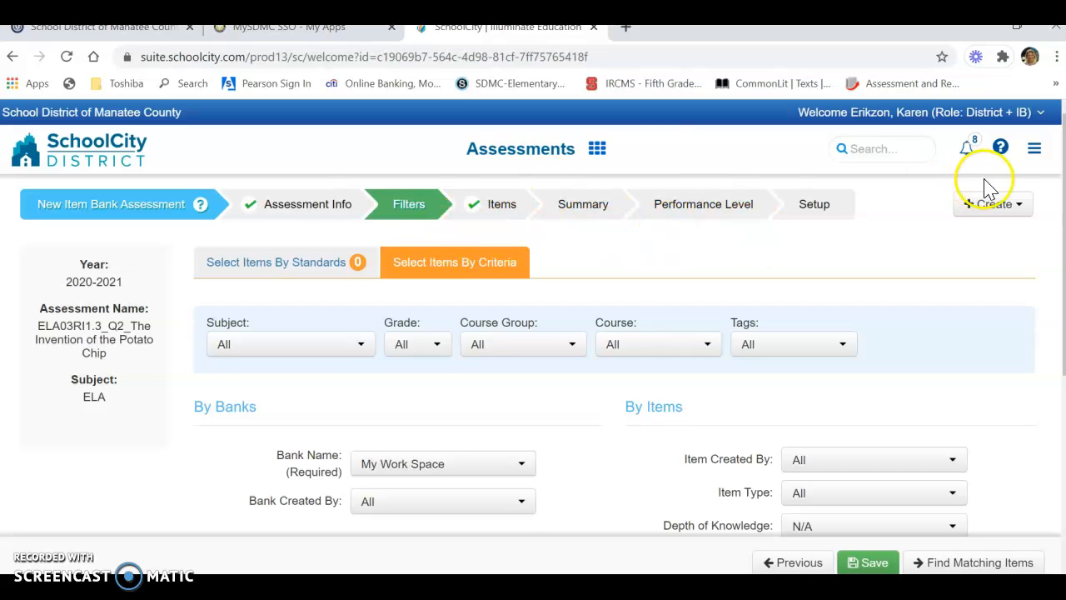
scroll(1062, 250, down, 5)
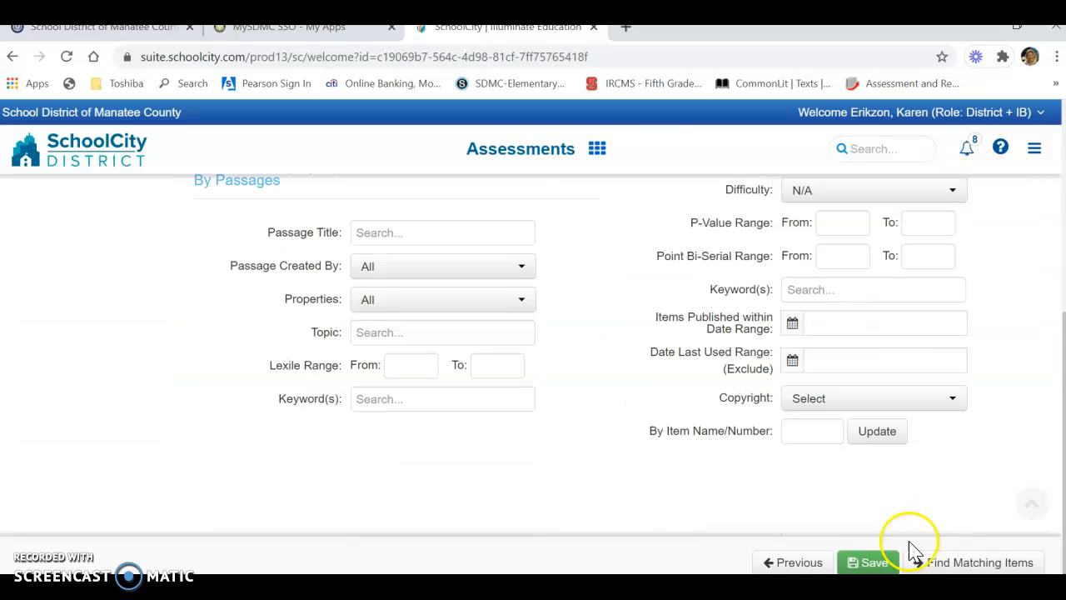
click(957, 560)
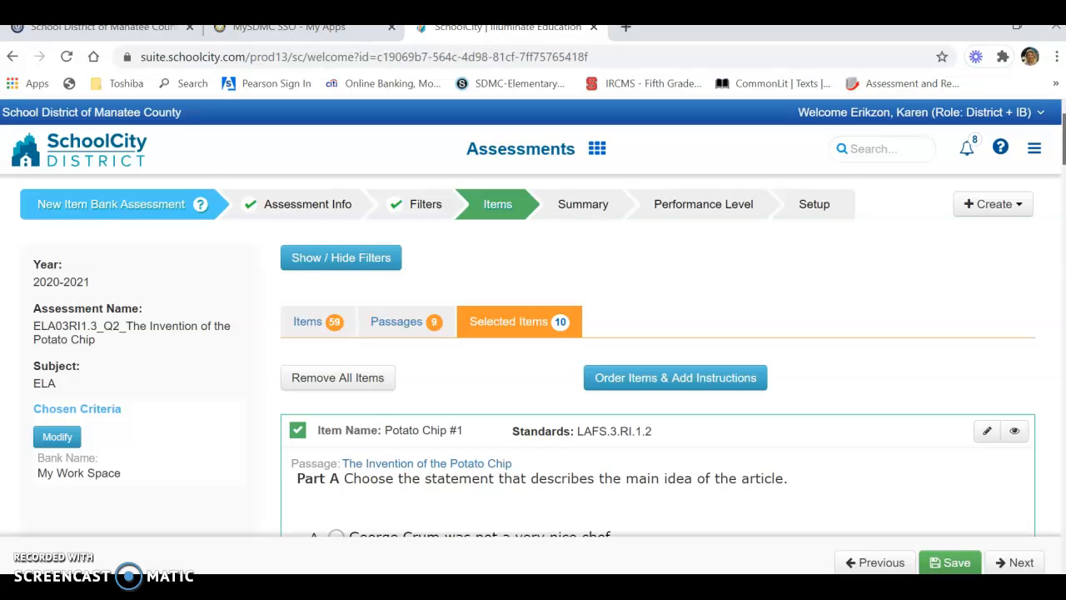
scroll(533, 359, down, 3)
scroll(658, 392, down, 10)
drag(1064, 297, 1052, 52)
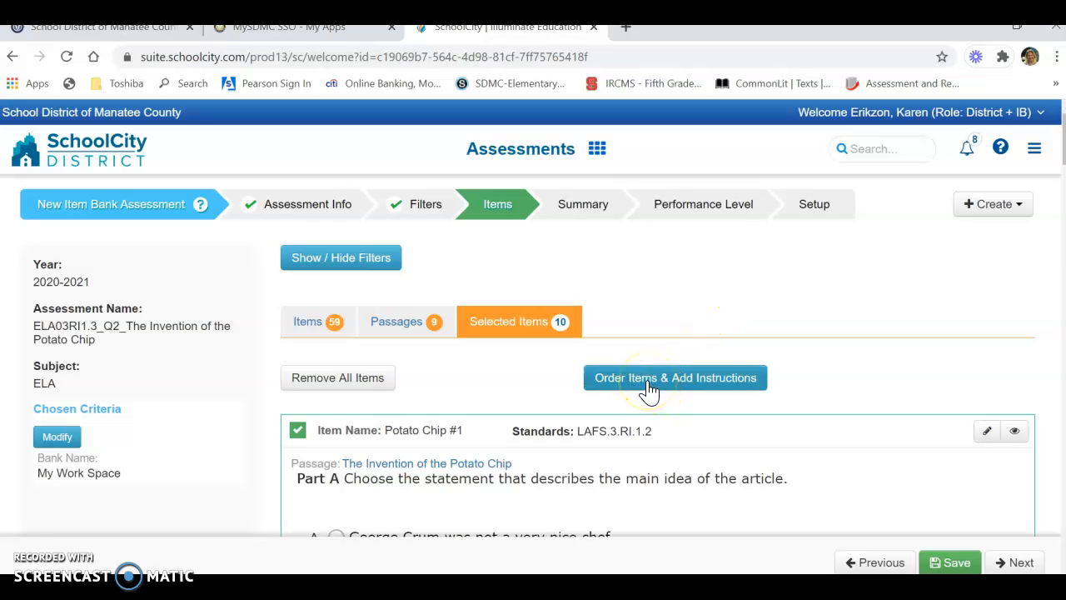
- Check the item order and test booklet preview, save and update the test booklet, and return to the selected items
click(648, 384)
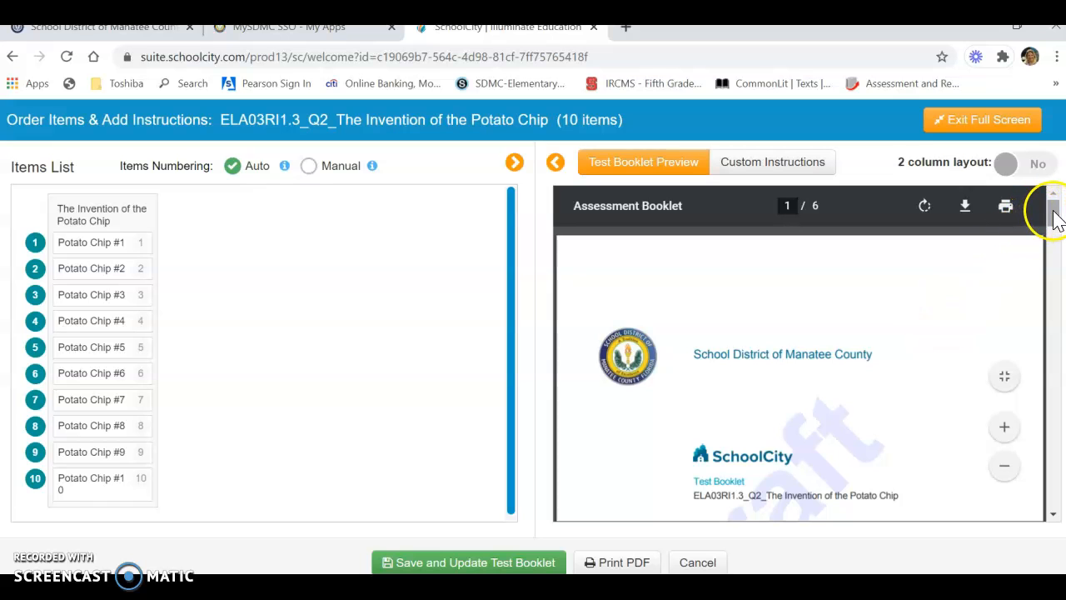
drag(1053, 215, 1053, 493)
click(503, 564)
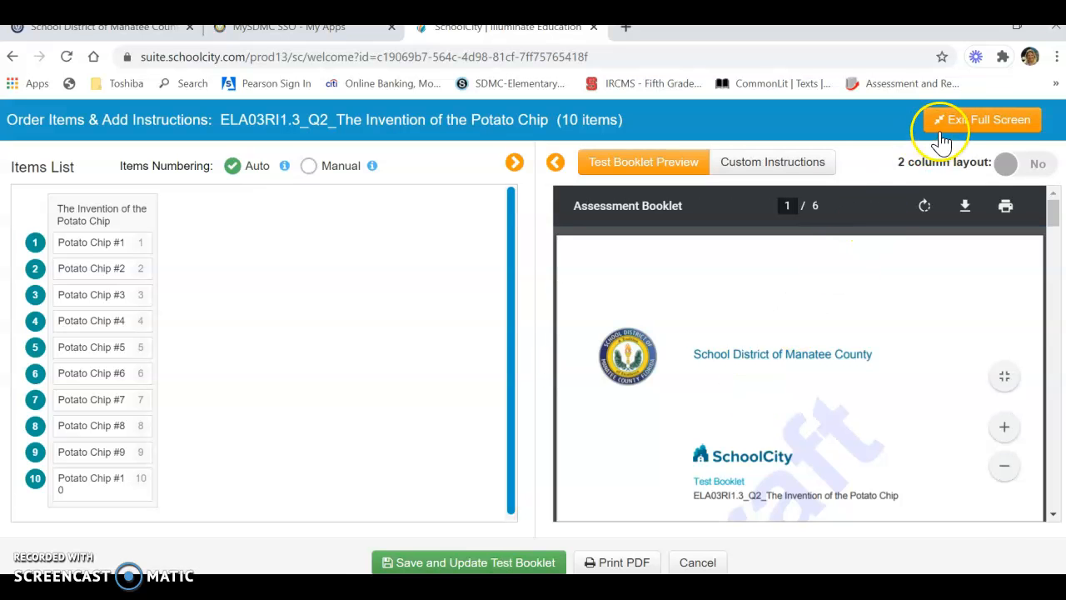
click(941, 132)
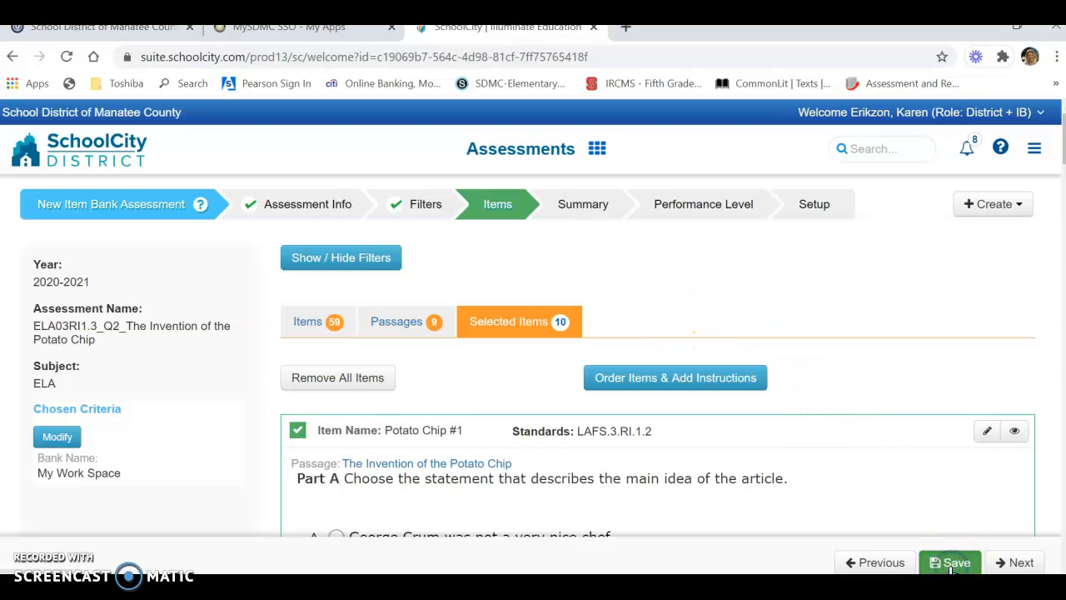
- Save the assessment's selected items and go on to the Summary stage
click(951, 563)
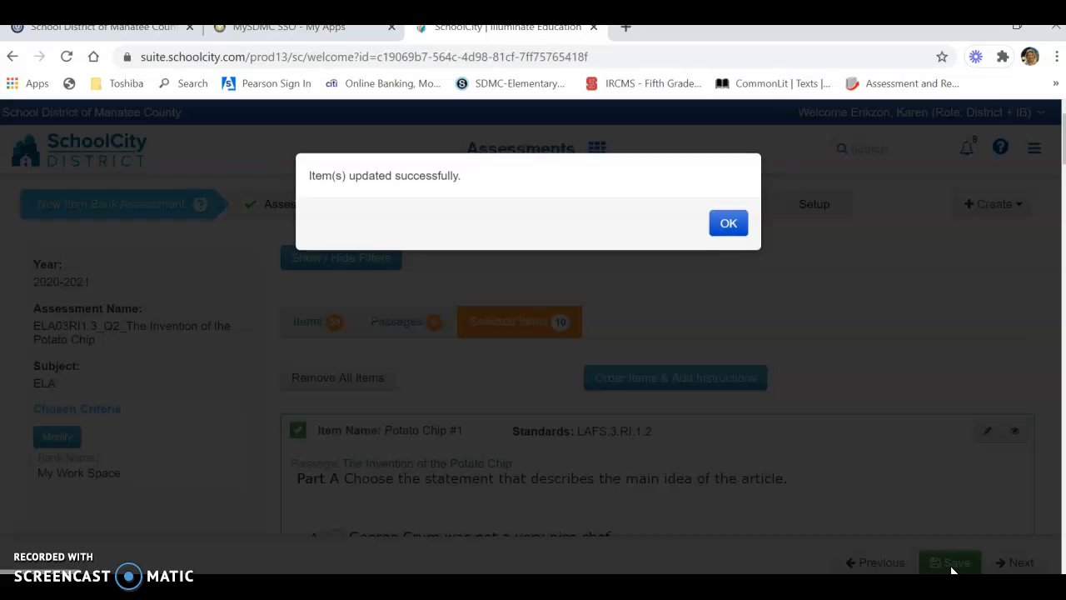
click(728, 220)
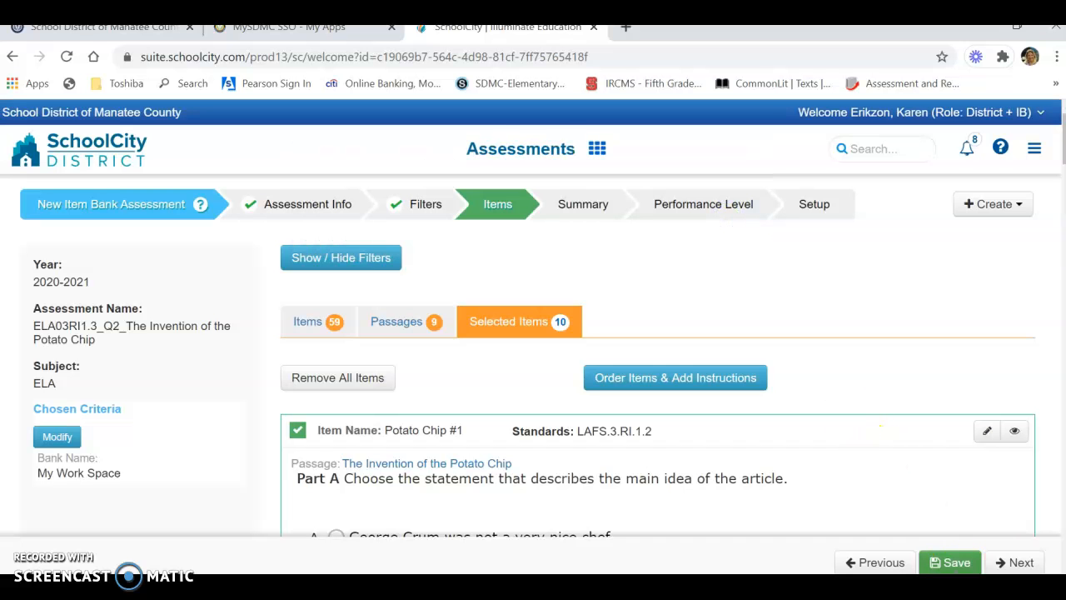
click(1019, 563)
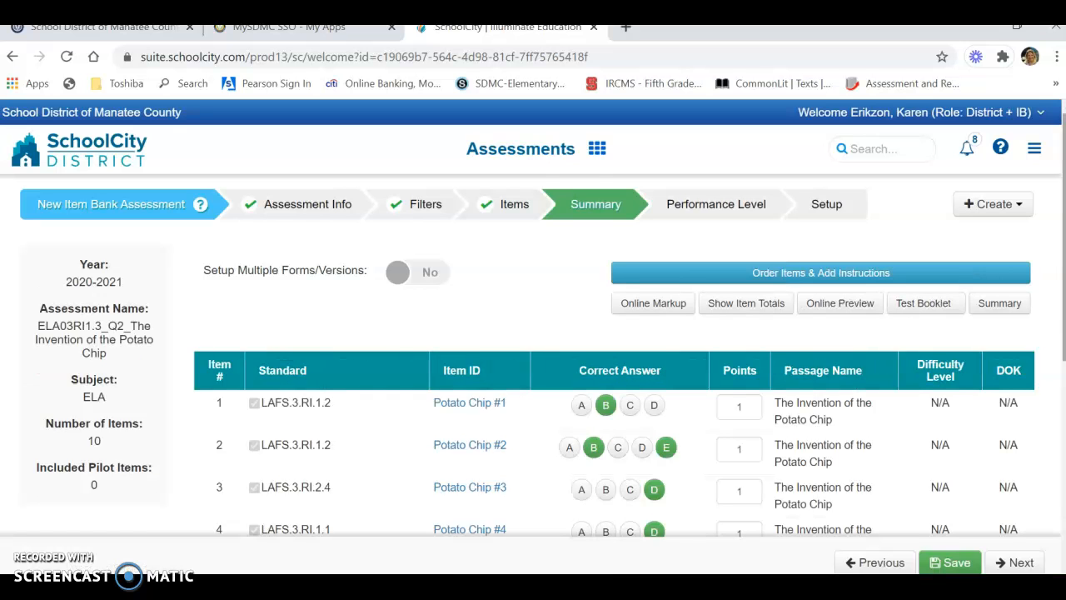
- Review and save the summary of item details, and go on to the Performance Level stage
scroll(533, 375, down, 1)
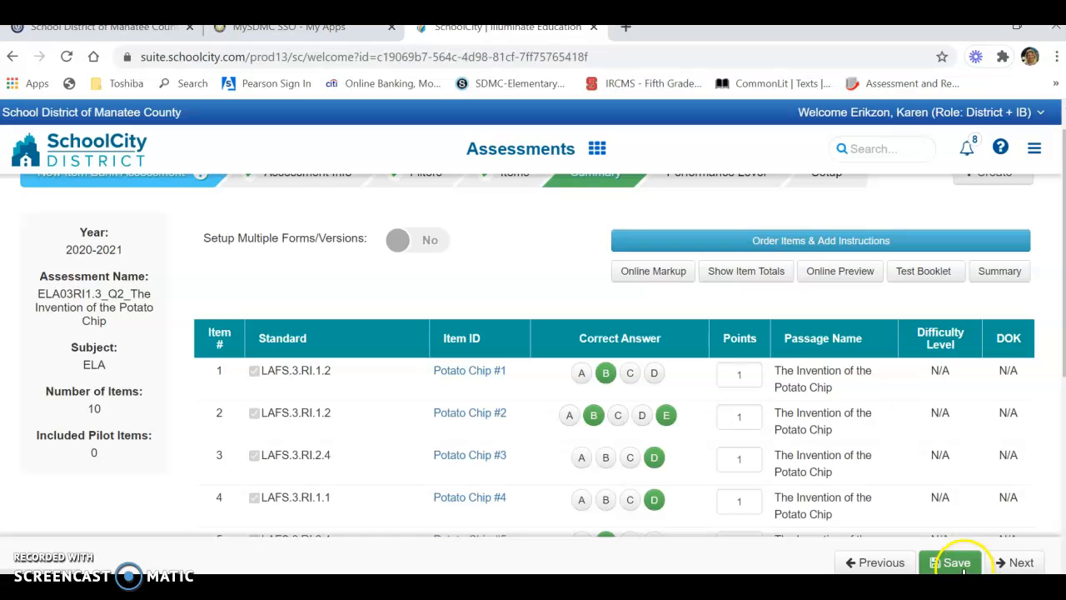
click(958, 563)
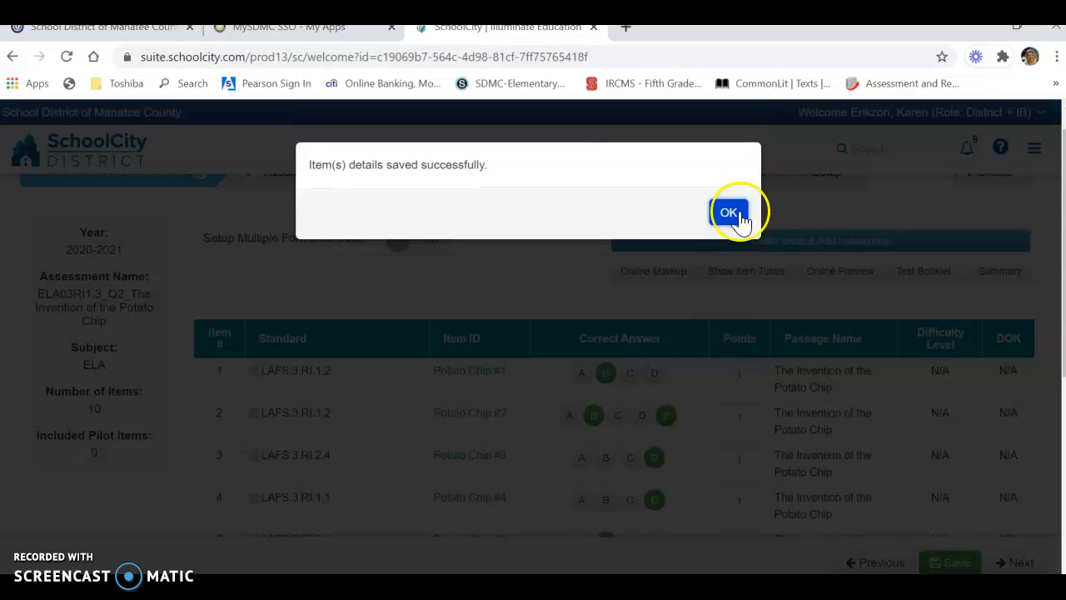
click(733, 214)
click(1013, 563)
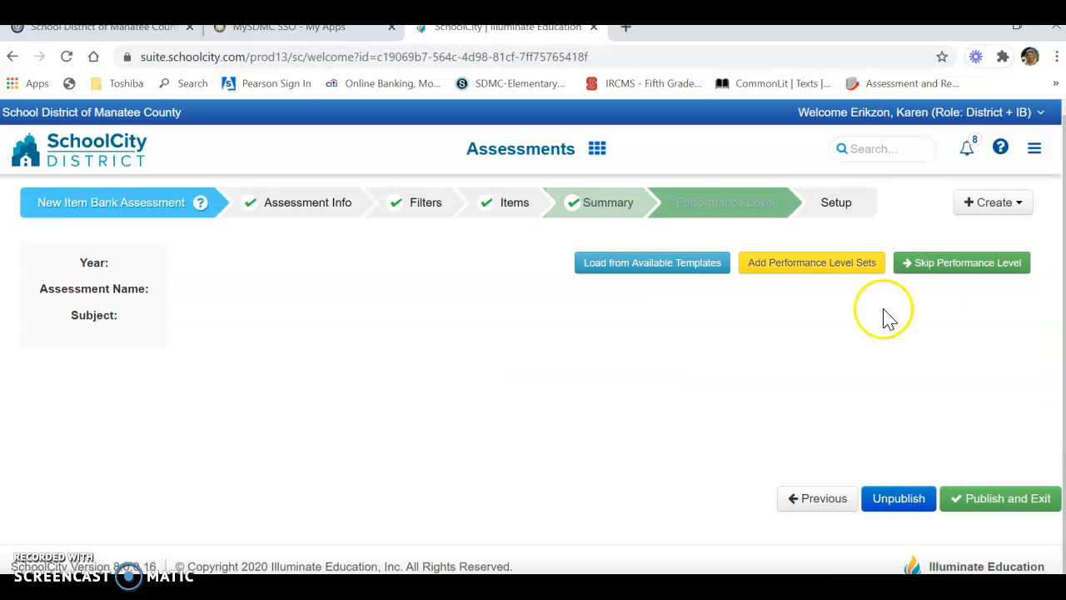
- Apply the District Performance Levels template to the assessment, save it, and go on to the Setup stage
click(660, 268)
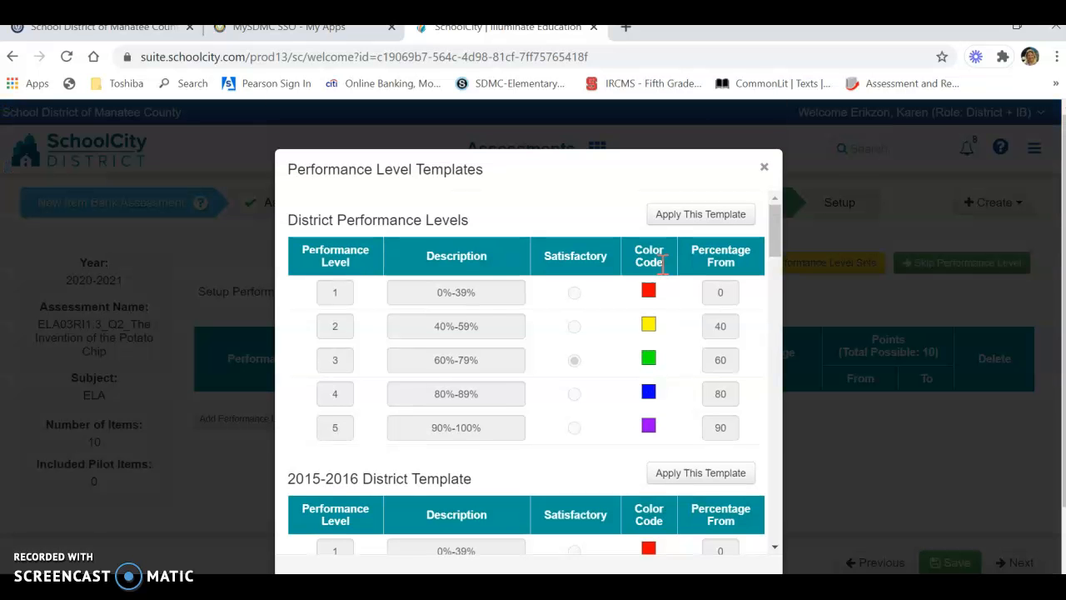
click(689, 214)
drag(1065, 269, 1064, 381)
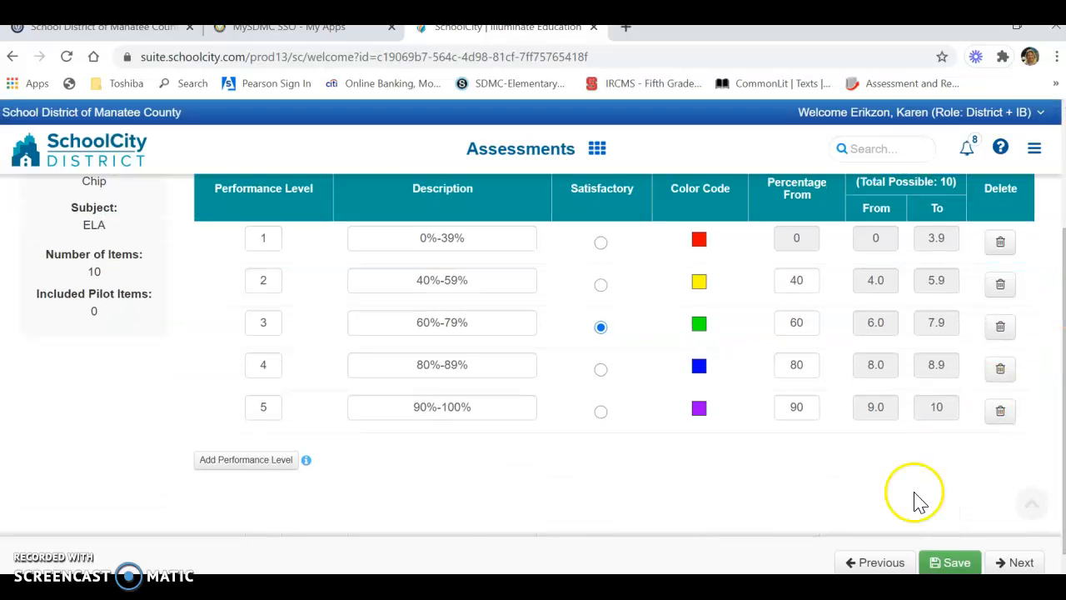
click(953, 565)
click(744, 228)
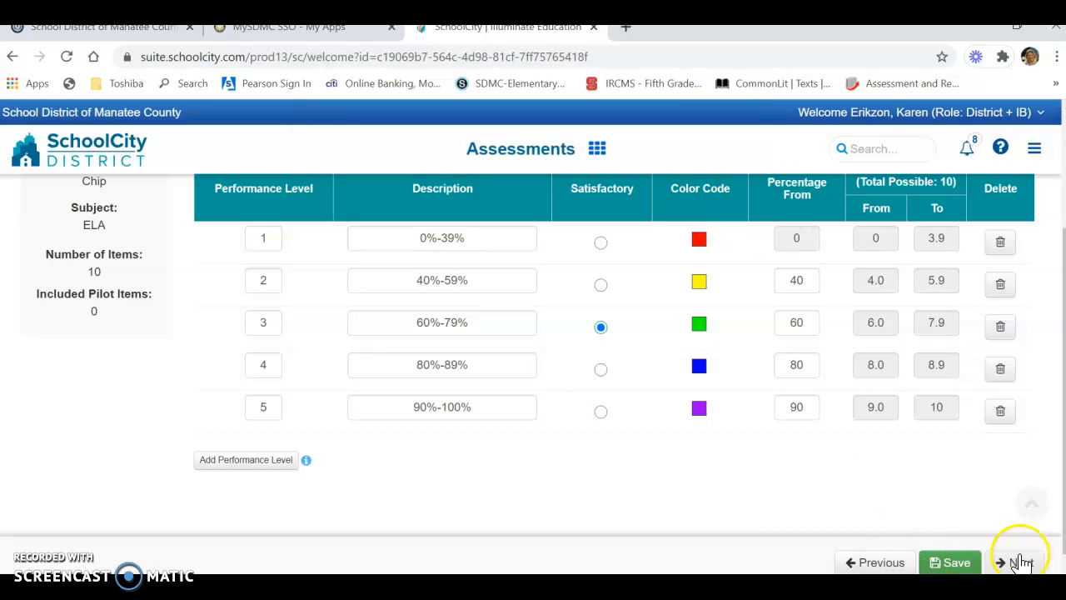
click(1019, 556)
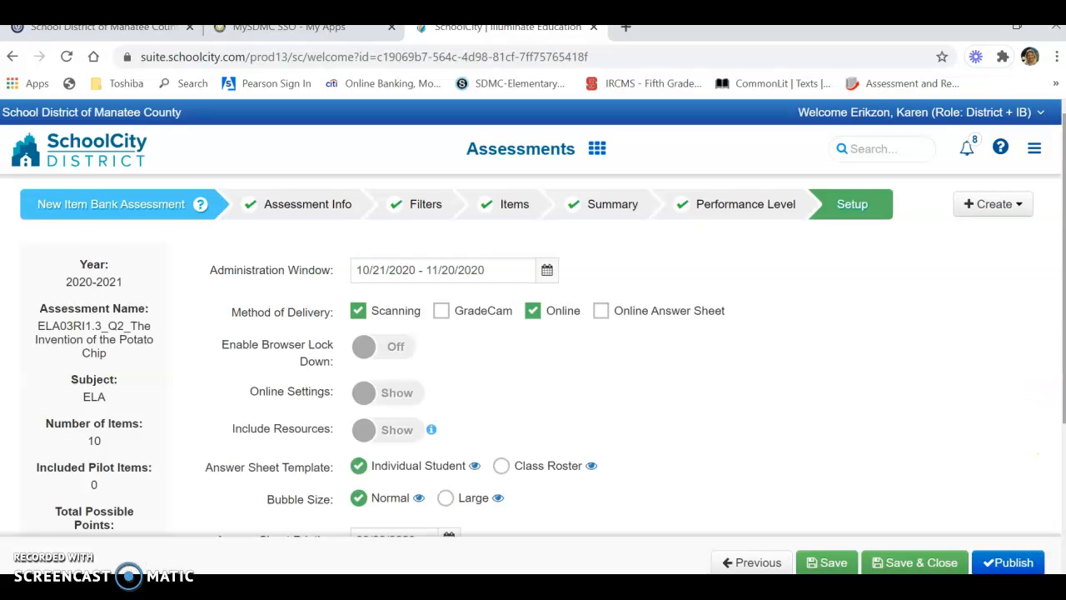
- Extend the administration window's end date to 12/18/2020, keeping the 10/21/2020 start date
scroll(541, 333, down, 1)
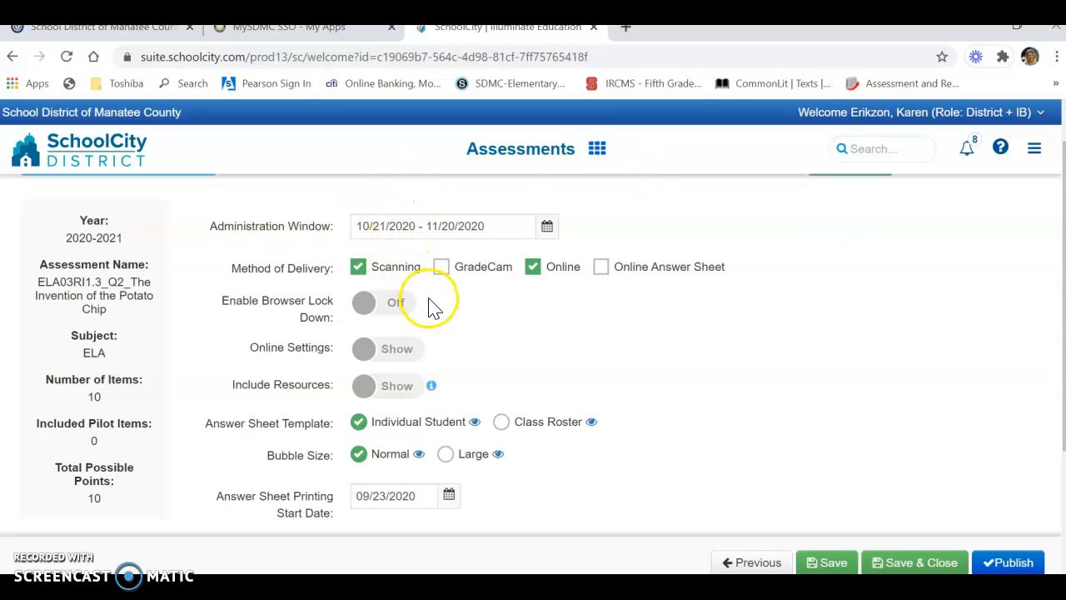
click(544, 230)
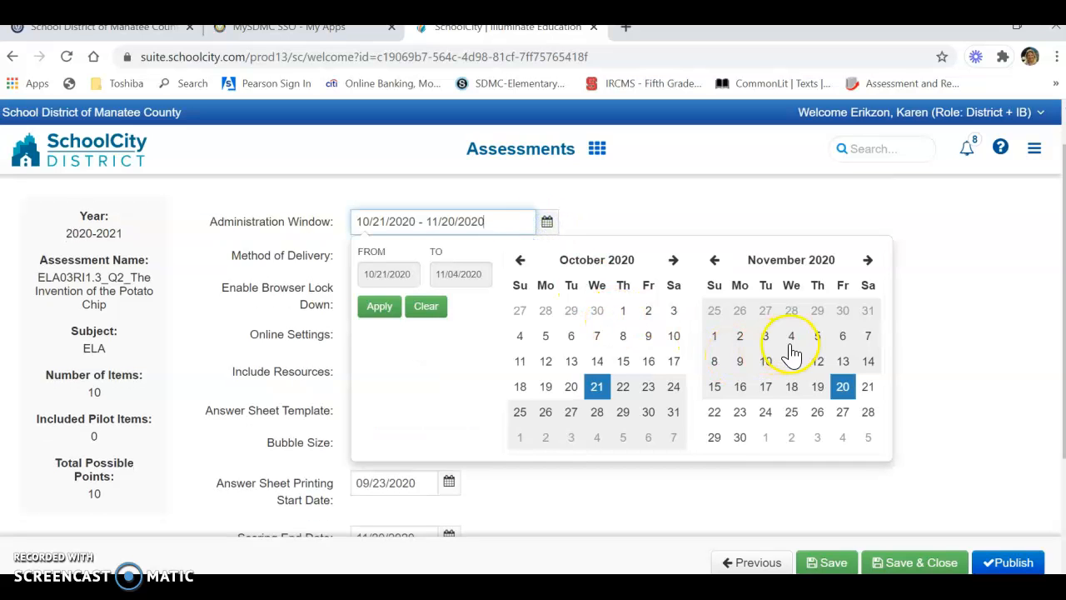
click(868, 264)
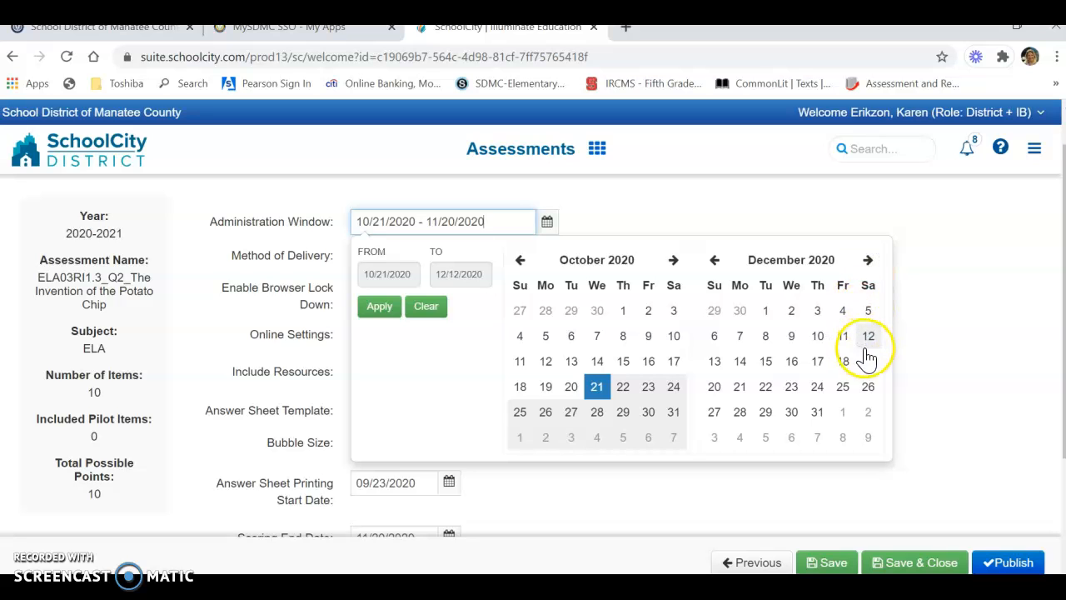
click(844, 363)
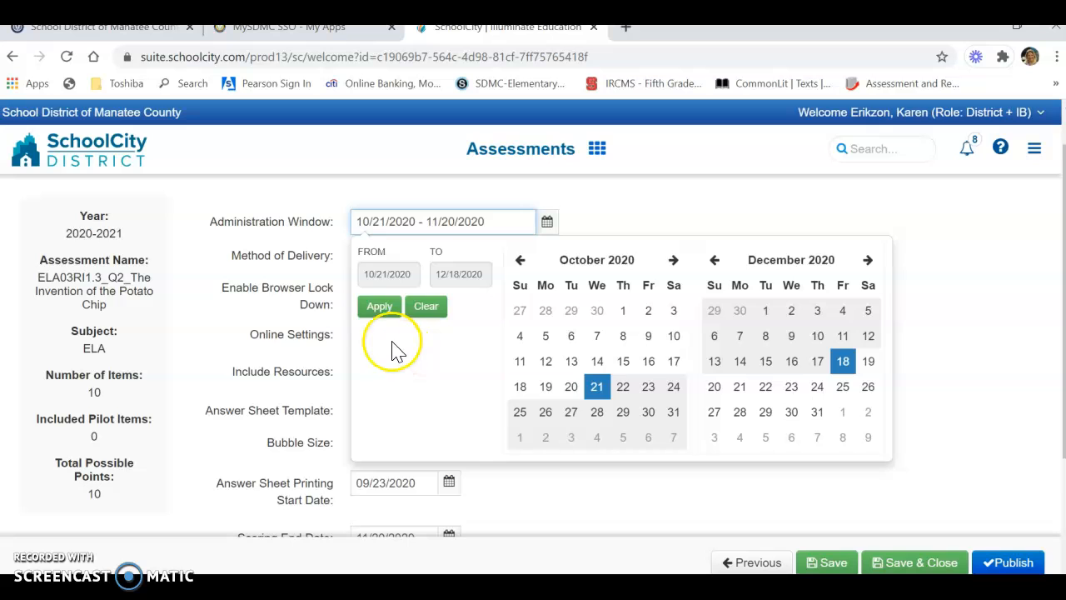
click(379, 307)
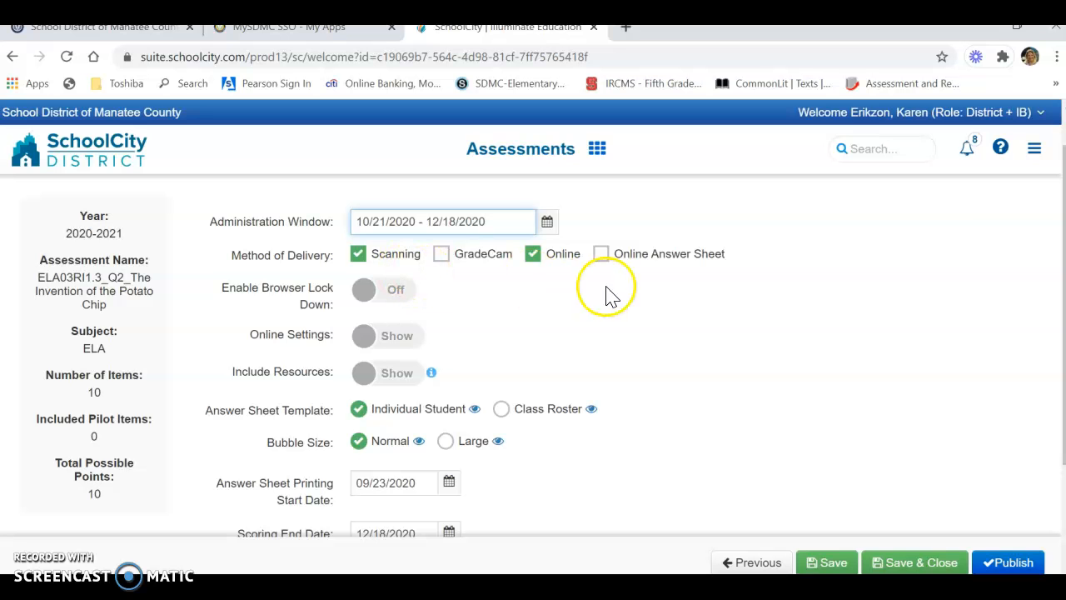
- Check the remaining setup options, publish the assessment, and finish without going to the advanced settings
scroll(1057, 250, down, 2)
scroll(1058, 333, down, 3)
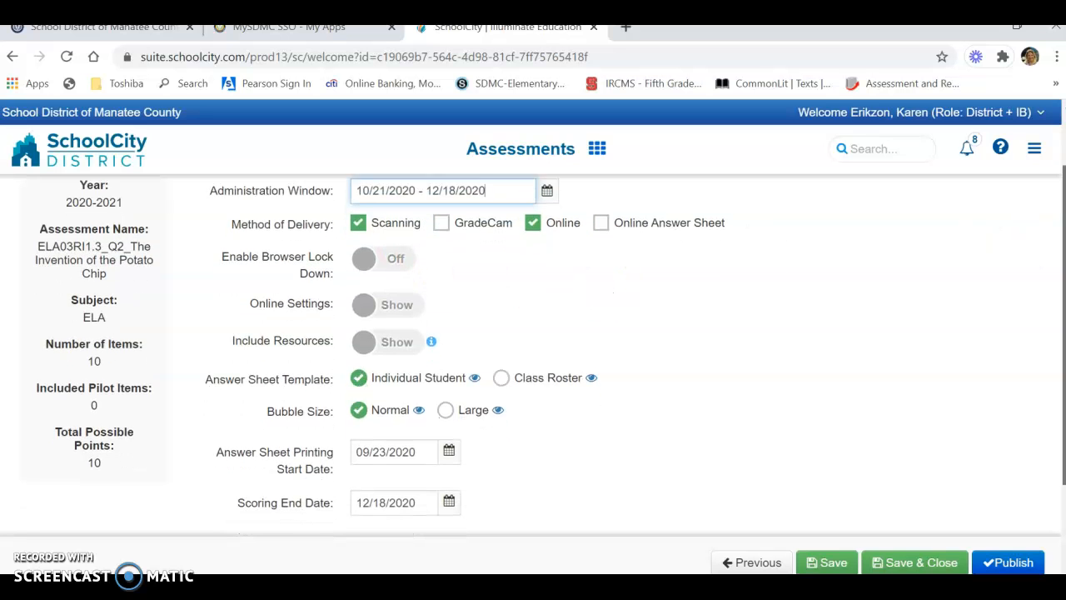
scroll(1057, 333, down, 1)
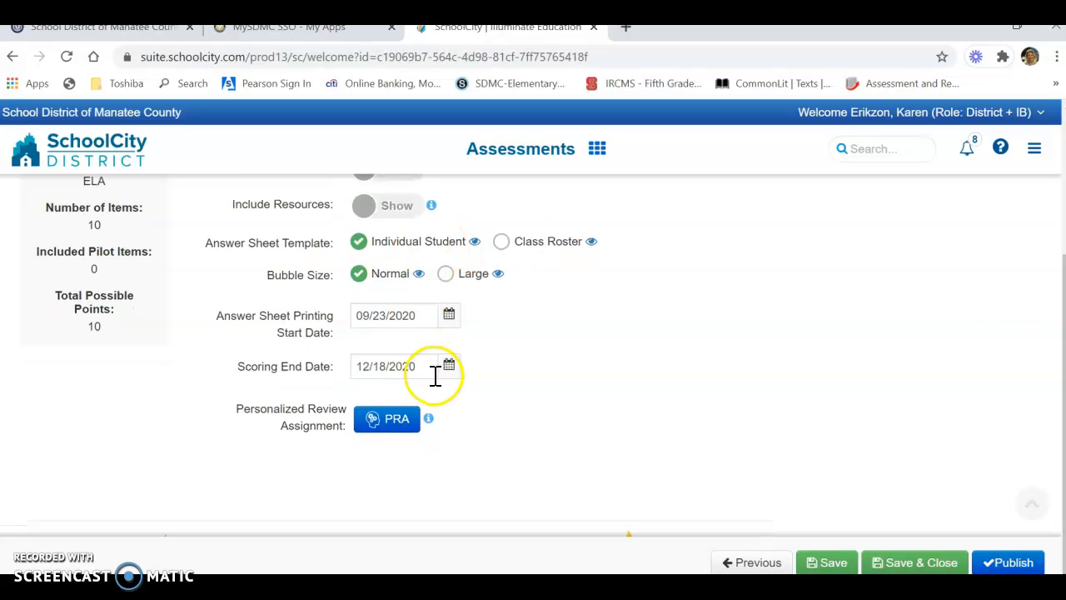
click(993, 565)
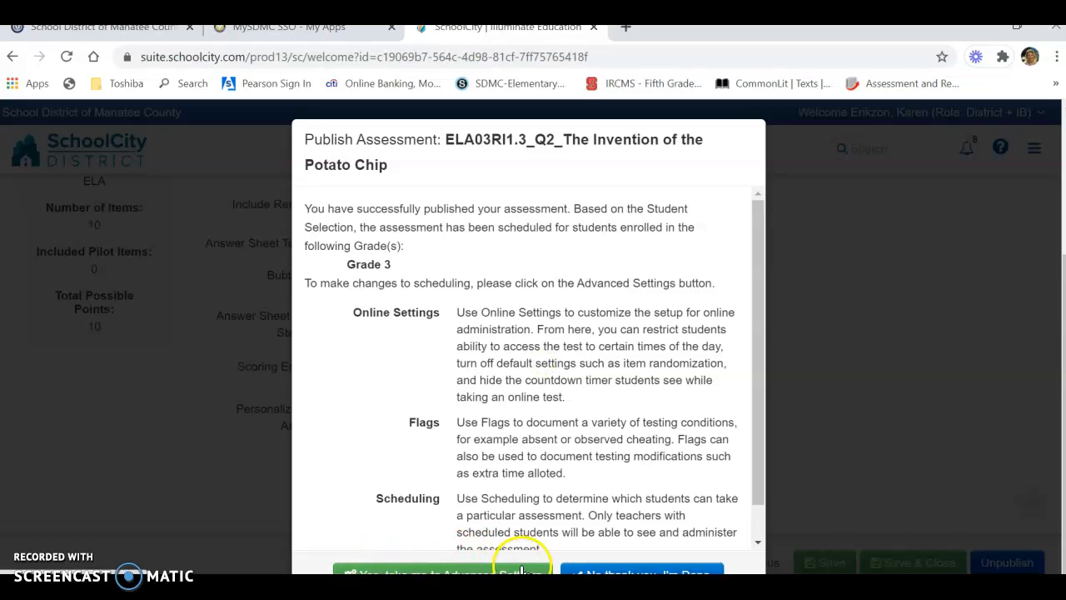
click(577, 571)
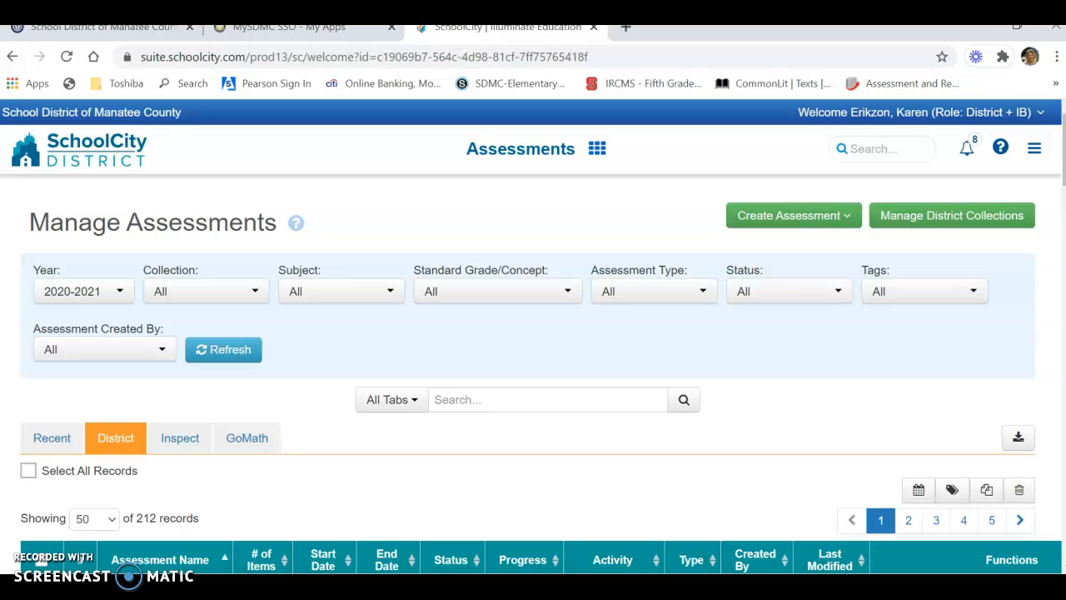
- Look over the Manage Assessments page and reopen the Assessments module
scroll(533, 375, down, 3)
scroll(533, 375, up, 3)
click(598, 150)
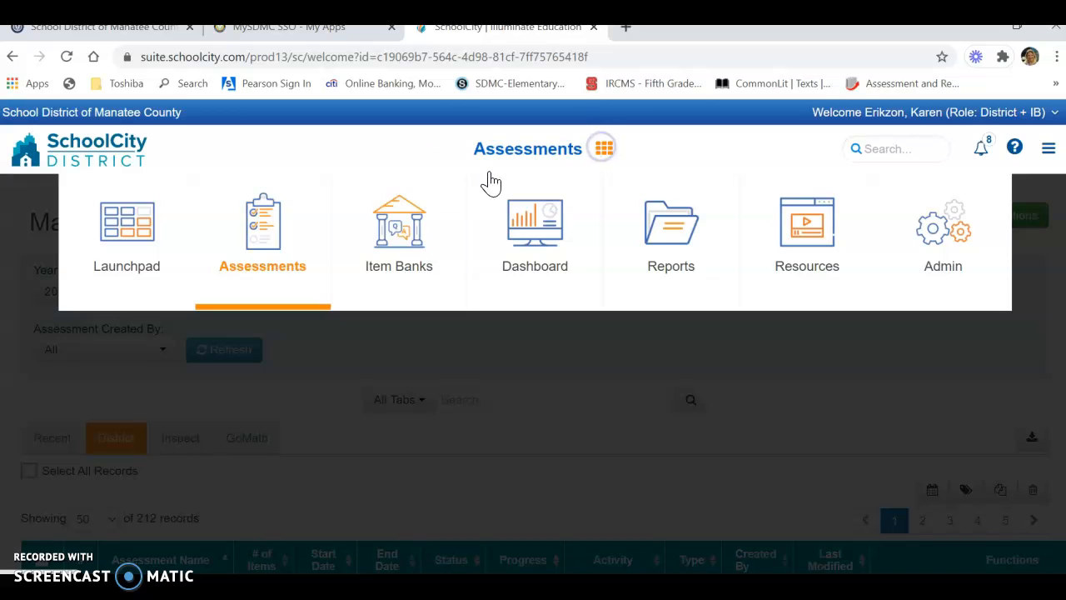
click(256, 240)
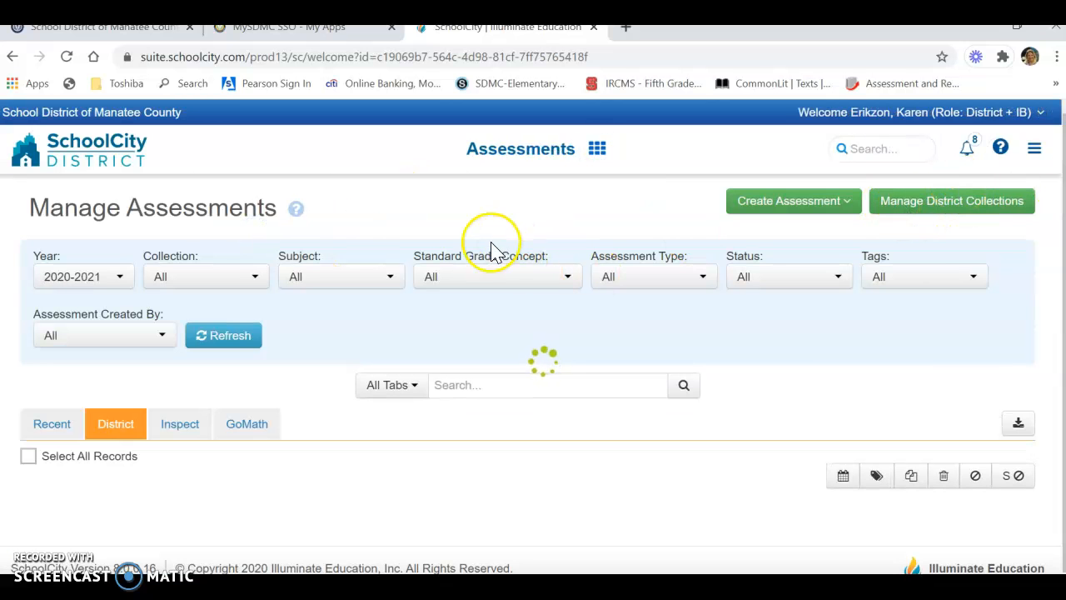
- Set the Subject filter of the district assessment list to ELA
click(386, 275)
click(337, 362)
click(337, 361)
click(329, 341)
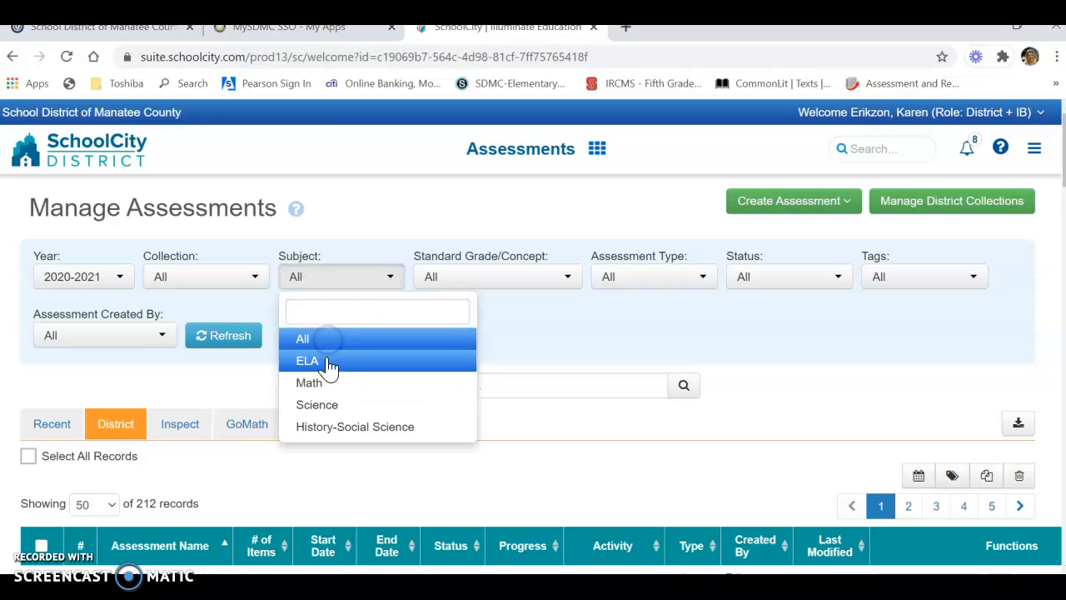
click(326, 361)
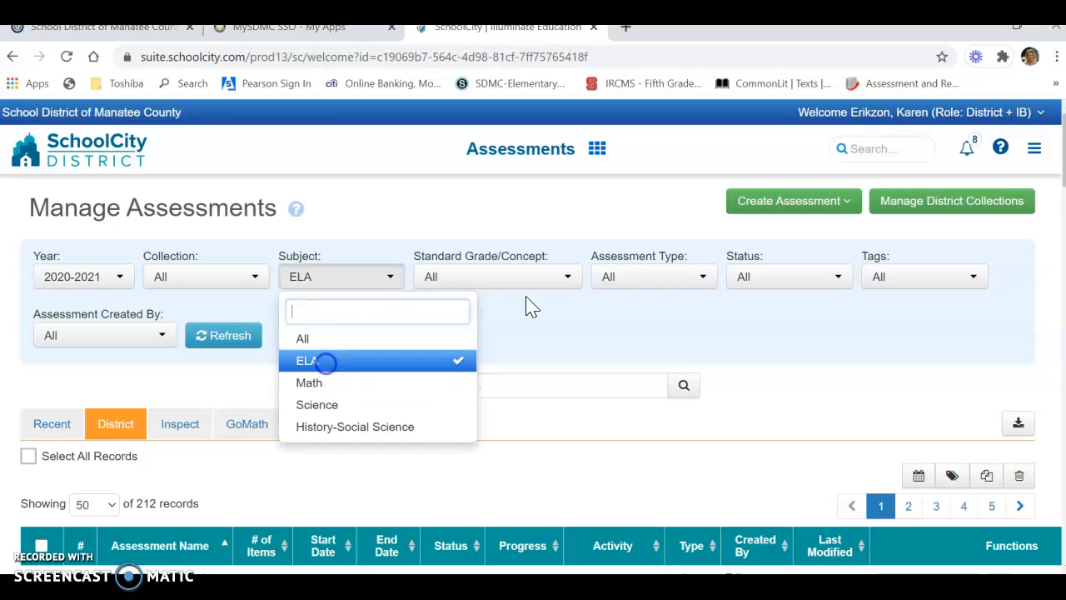
- Refresh the district list for ELA, find ELA03RI1.3_Q2_The Invention of the Potato Chip, and view and close its assessment summary
click(233, 348)
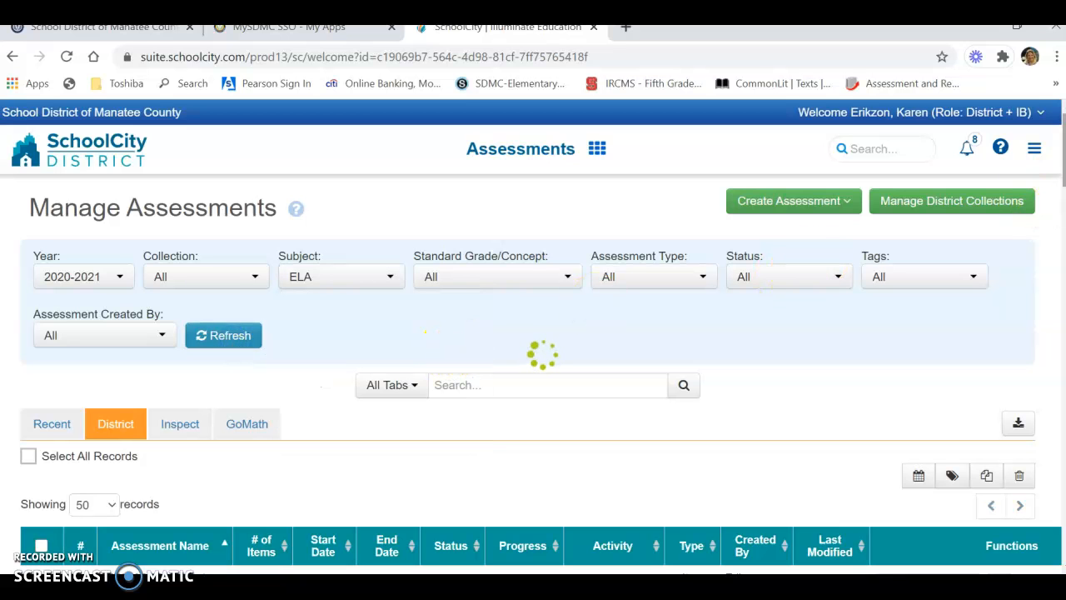
scroll(541, 374, down, 3)
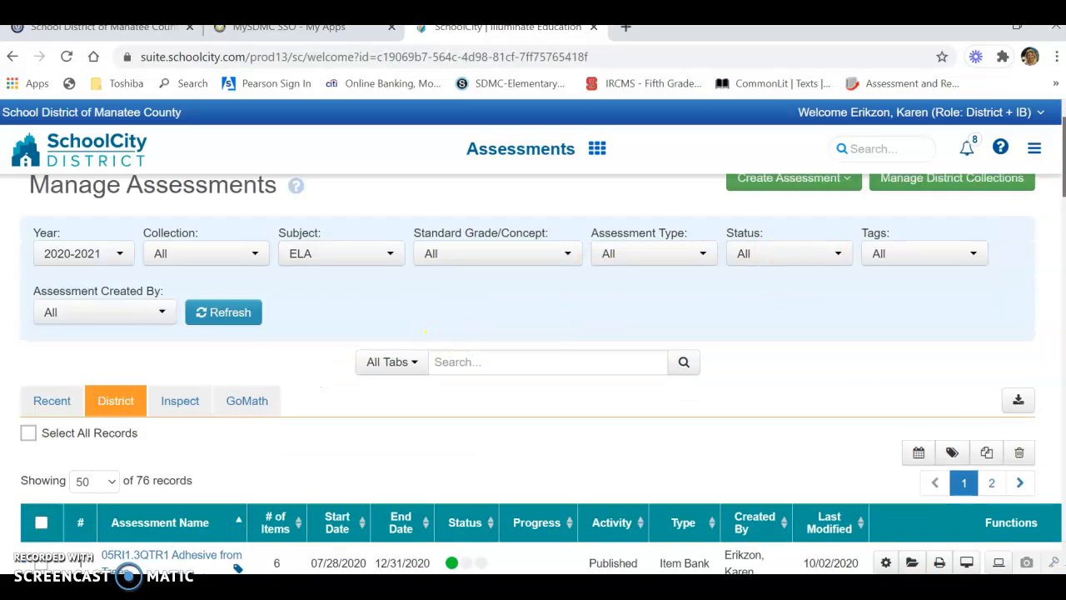
scroll(541, 375, down, 10)
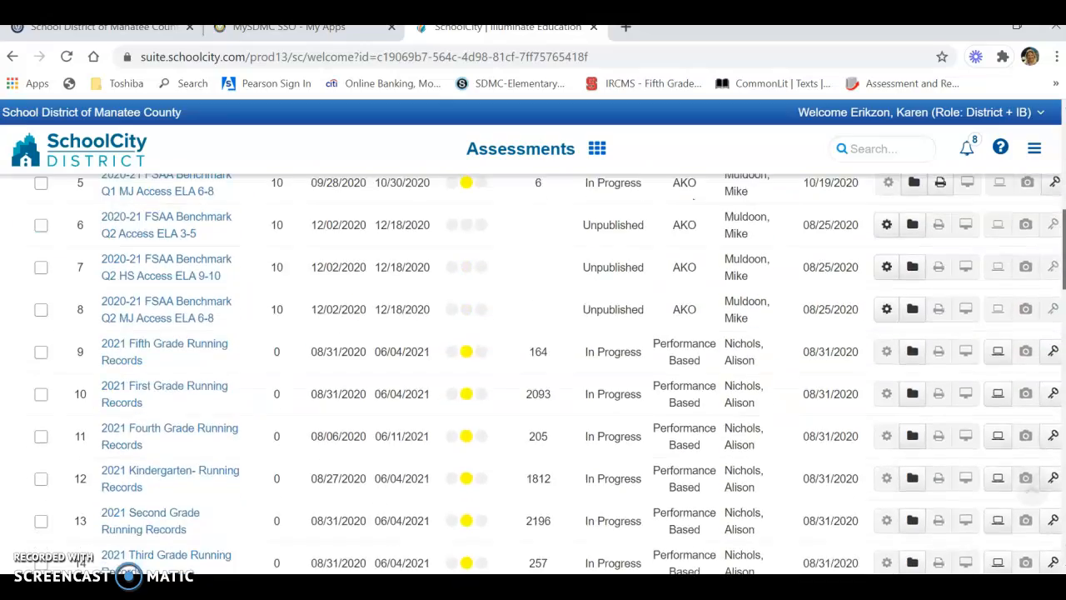
scroll(533, 375, down, 8)
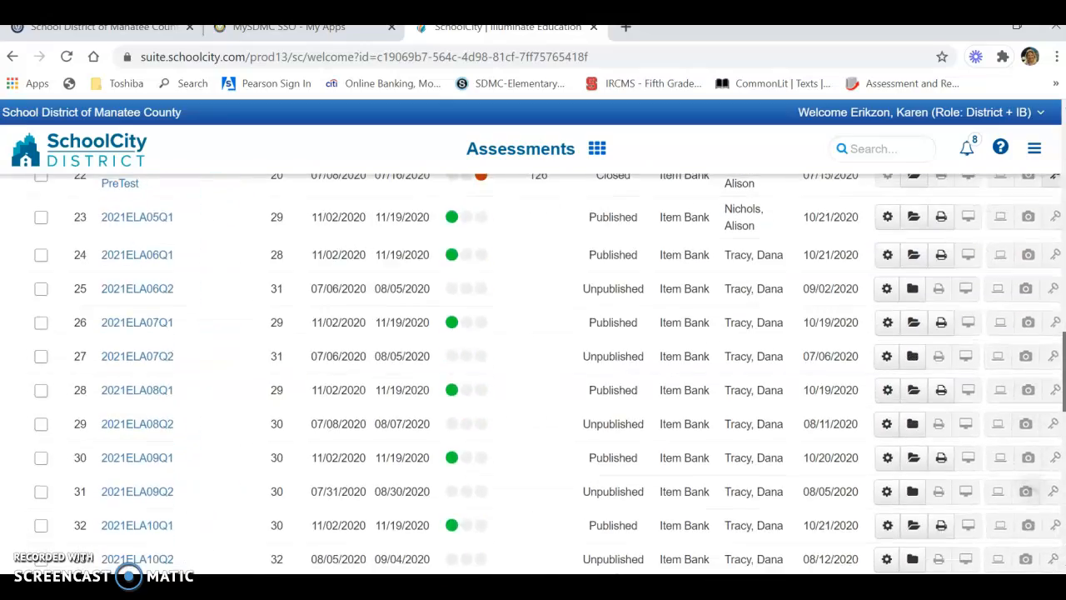
scroll(533, 374, down, 3)
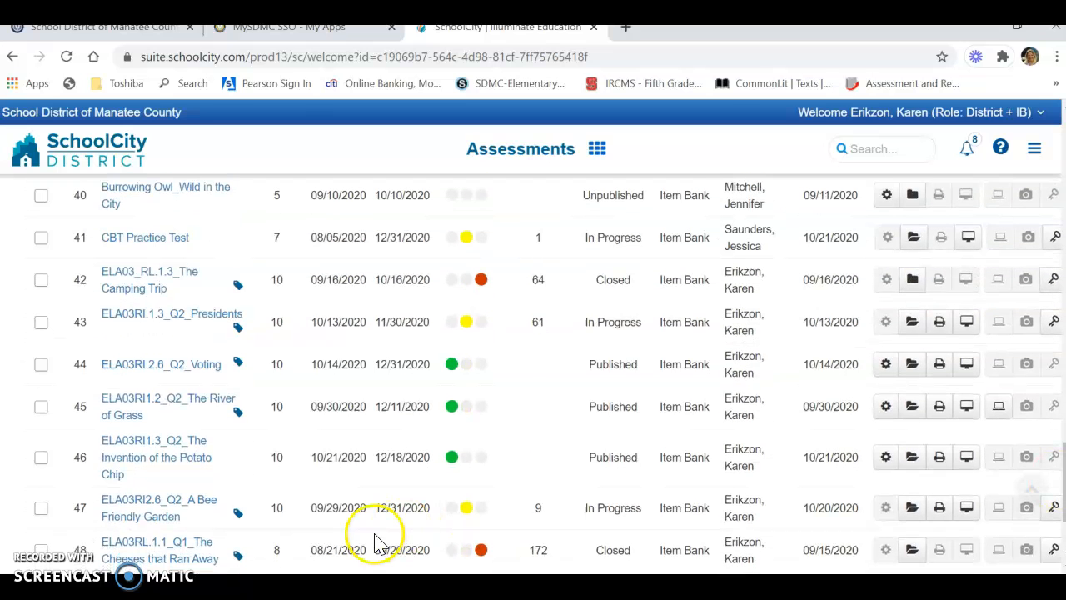
click(171, 441)
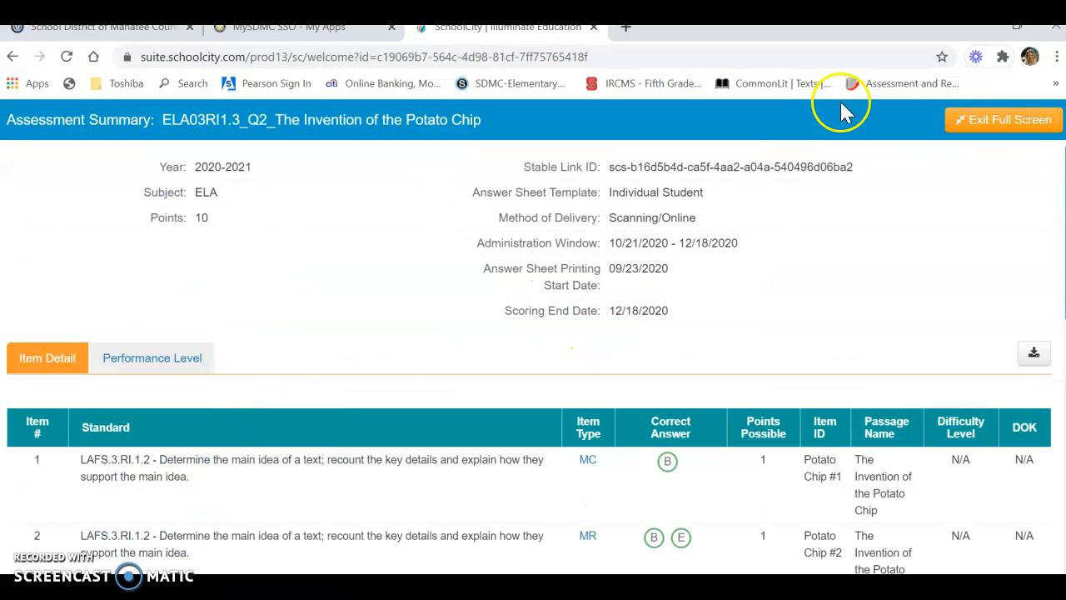
click(1026, 125)
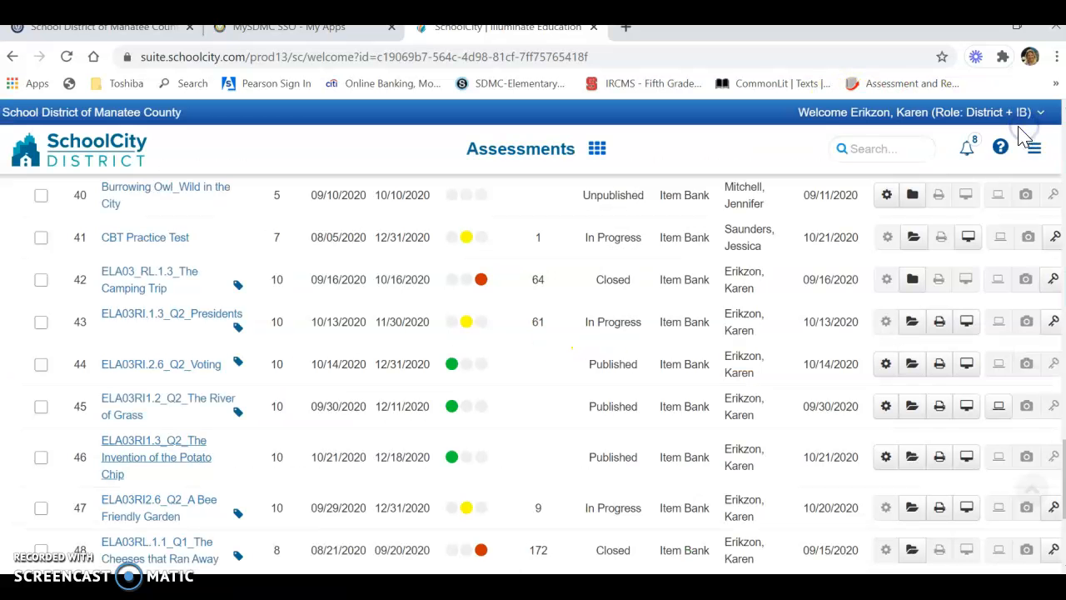
- Edit the Potato Chip assessment to tag it to Common Formative, save it, and continue to the item filters
click(883, 457)
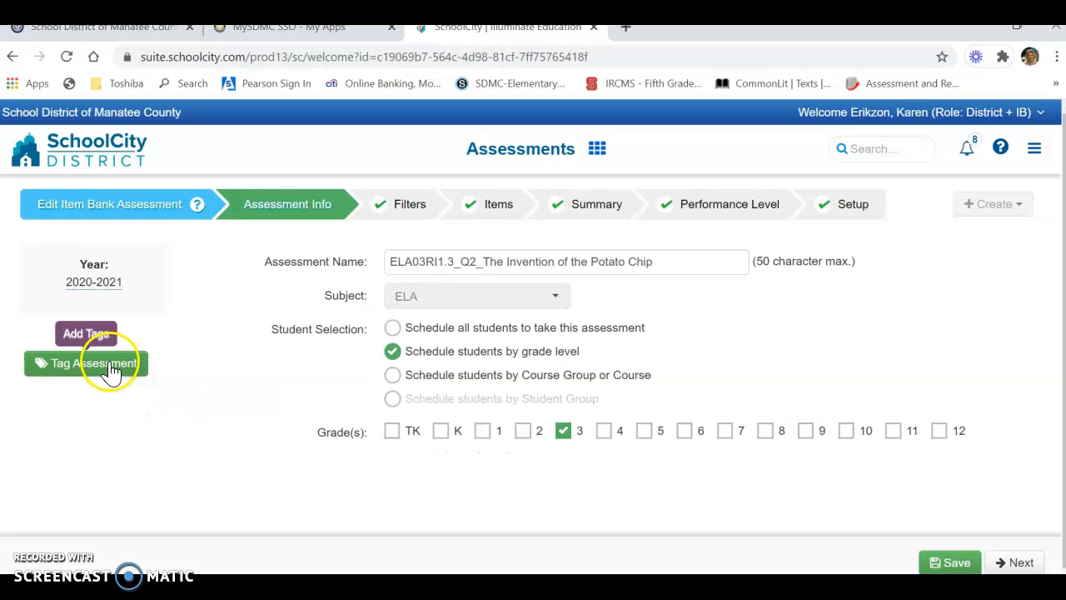
click(111, 373)
click(47, 494)
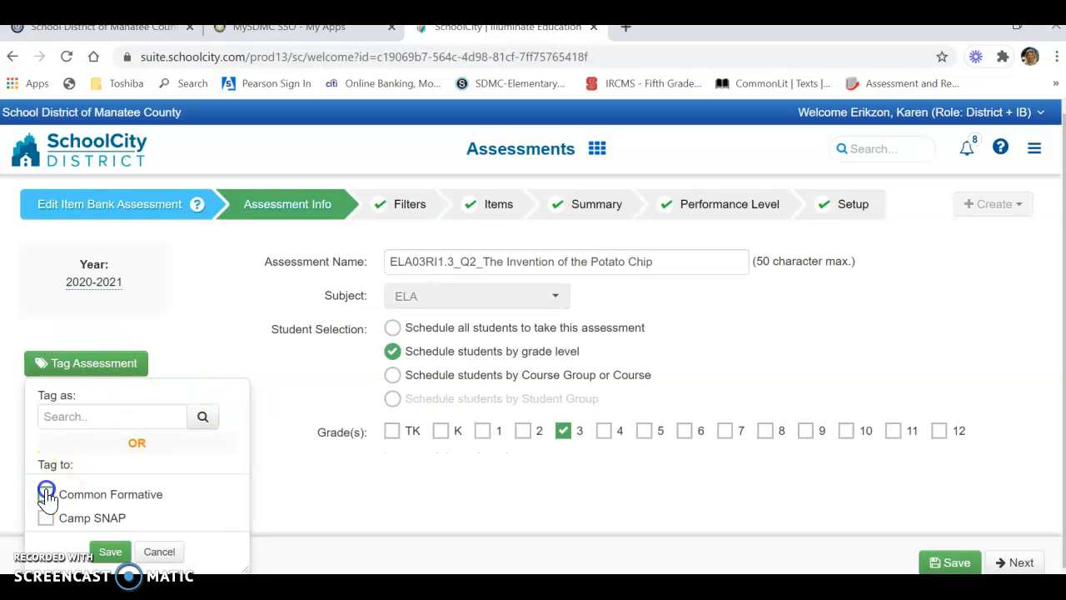
click(109, 553)
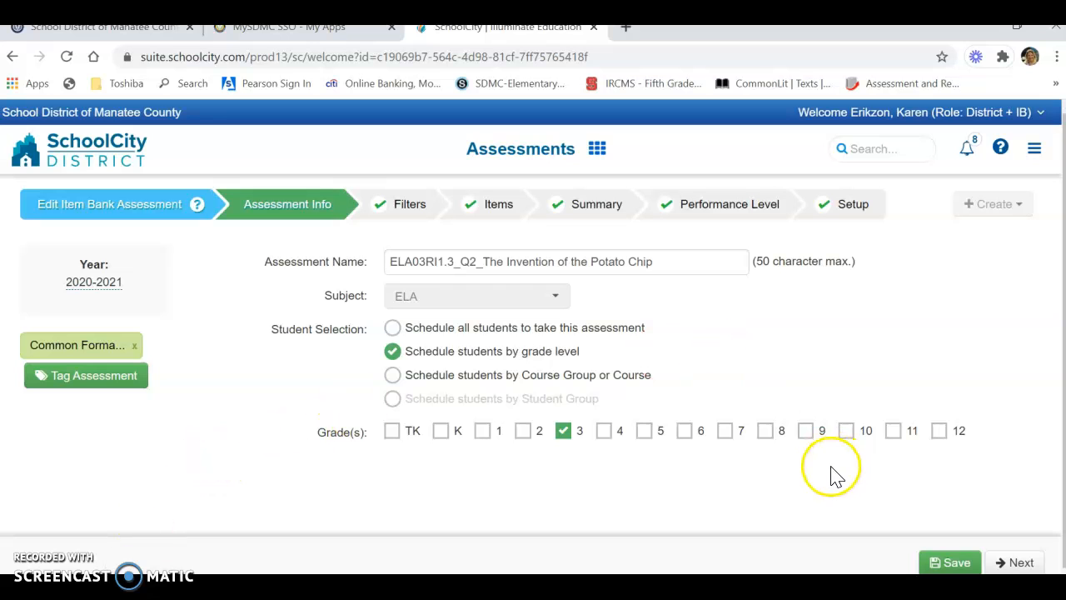
click(941, 559)
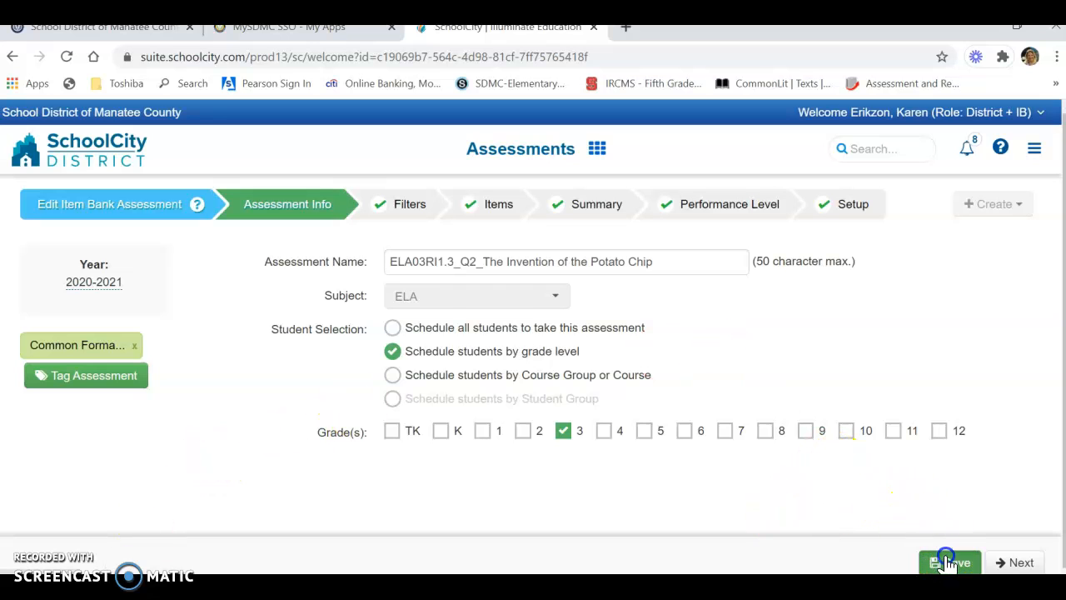
click(1011, 561)
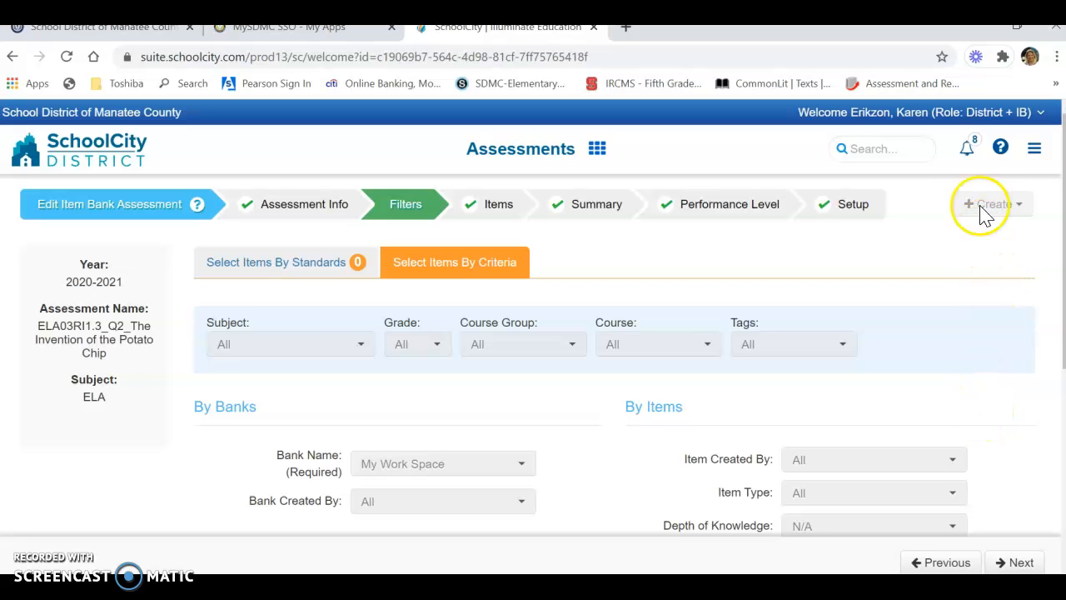
- Look through the new notifications and view the details of the shared "Water Cycle Quiz" assessment without accepting or declining it
click(967, 150)
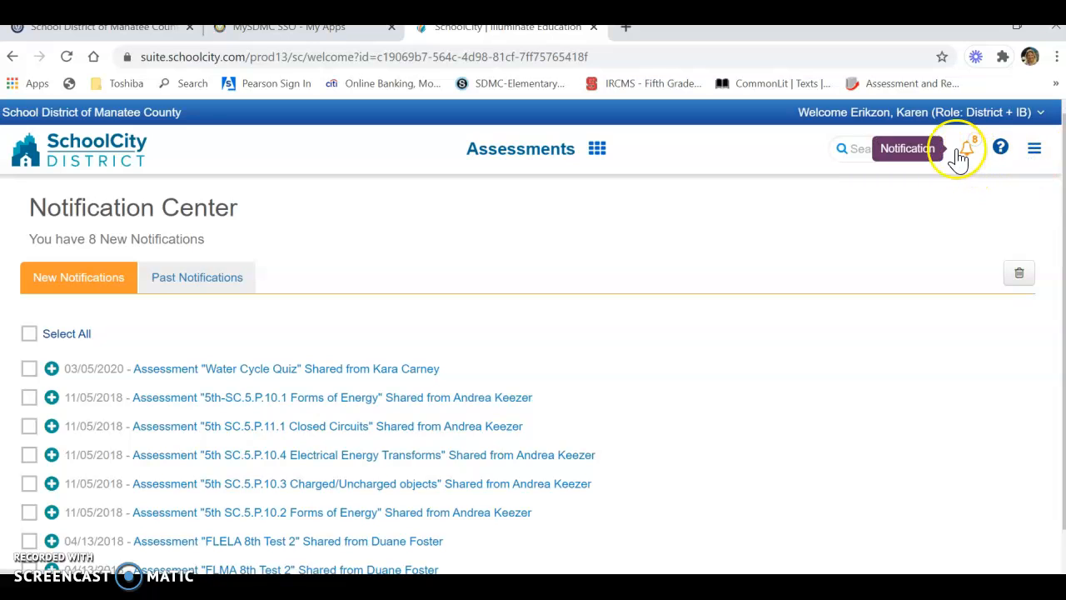
scroll(1051, 191, down, 1)
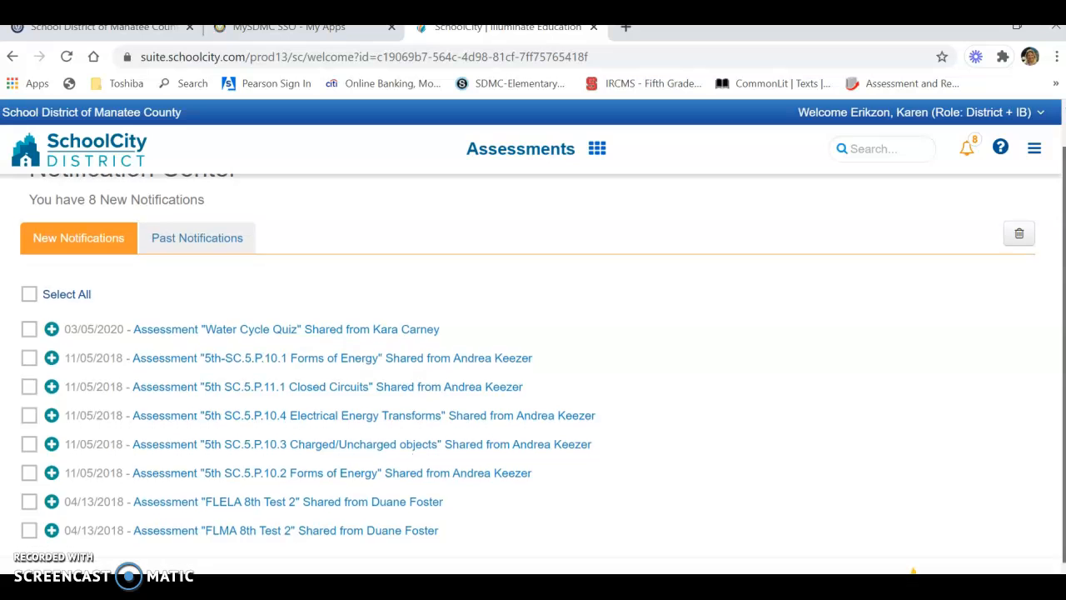
scroll(1051, 192, down, 1)
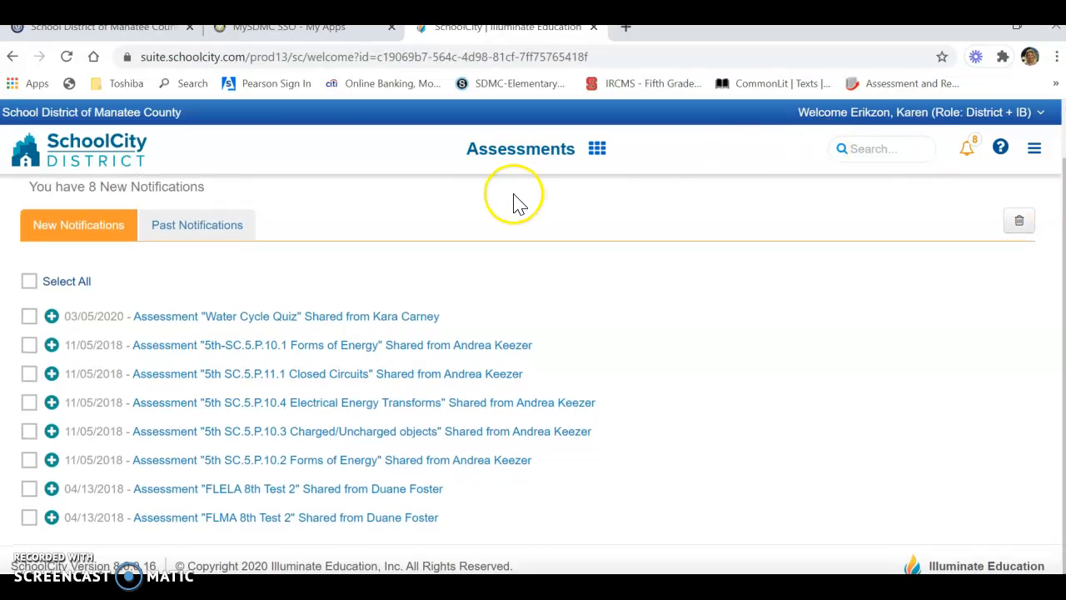
click(51, 317)
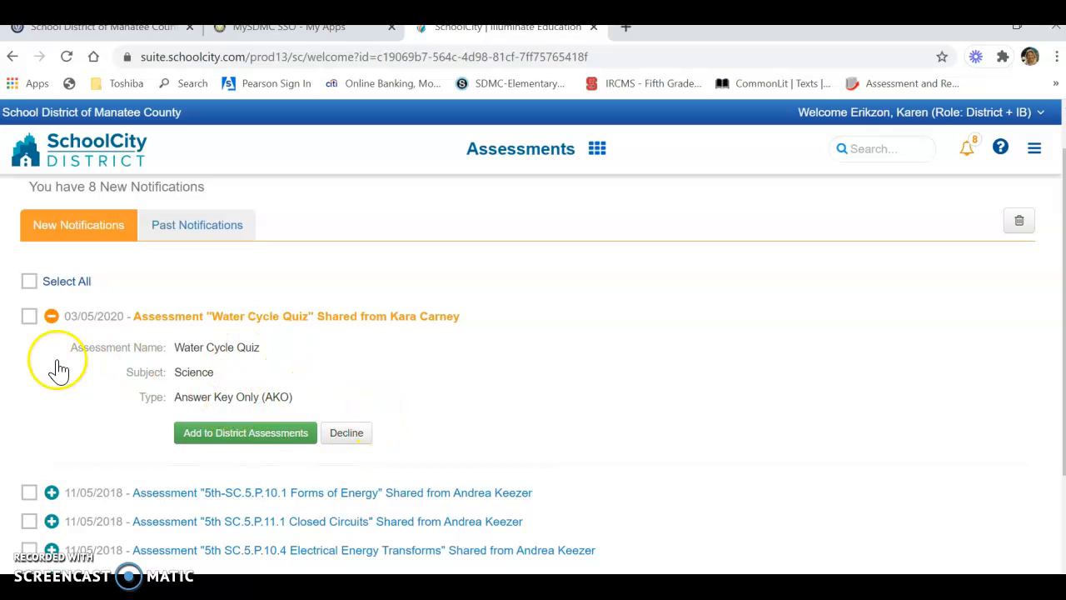
click(52, 318)
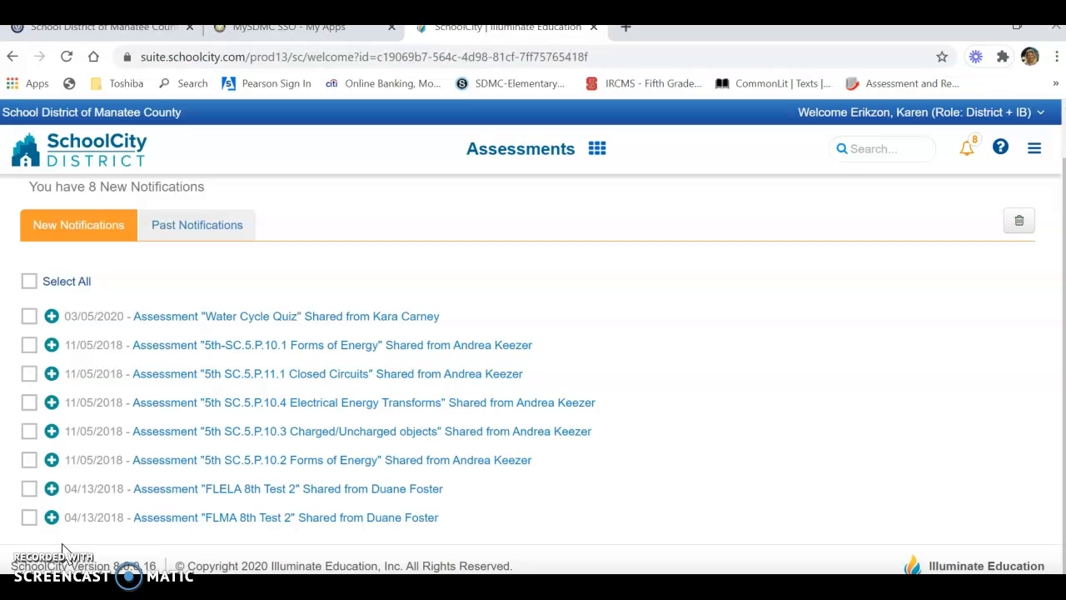
- Return to the Assessments module and filter the ELA district assessments by the Common Formative tag
click(597, 149)
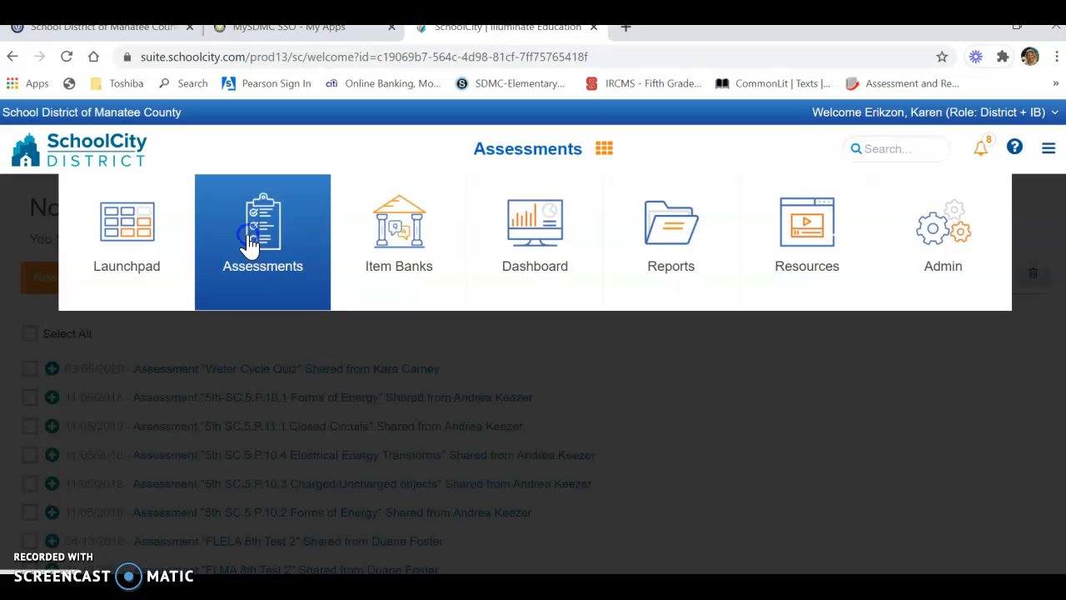
click(250, 242)
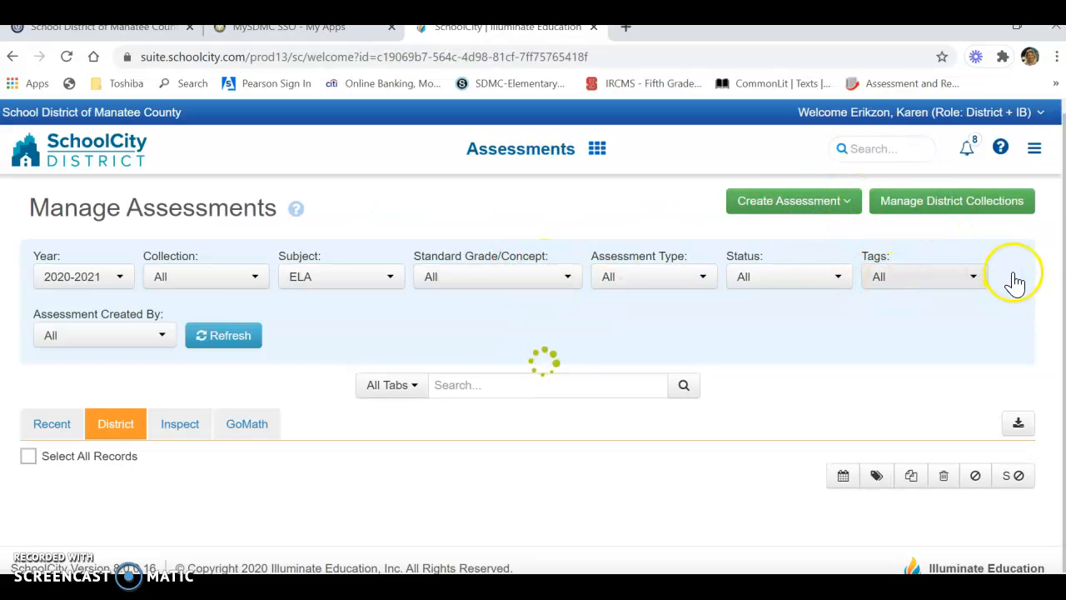
click(975, 282)
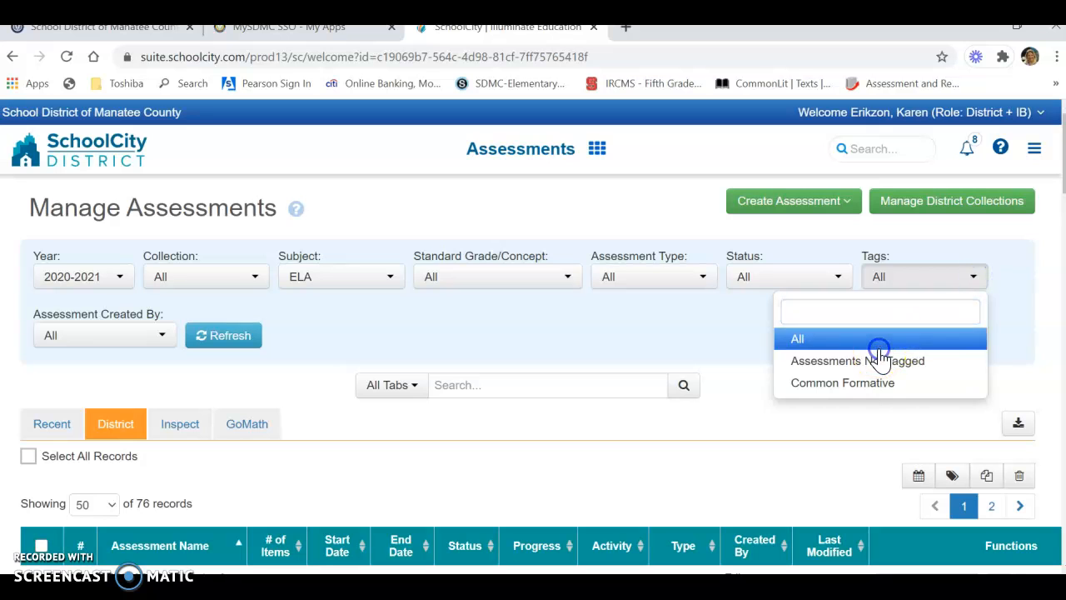
click(873, 384)
click(245, 349)
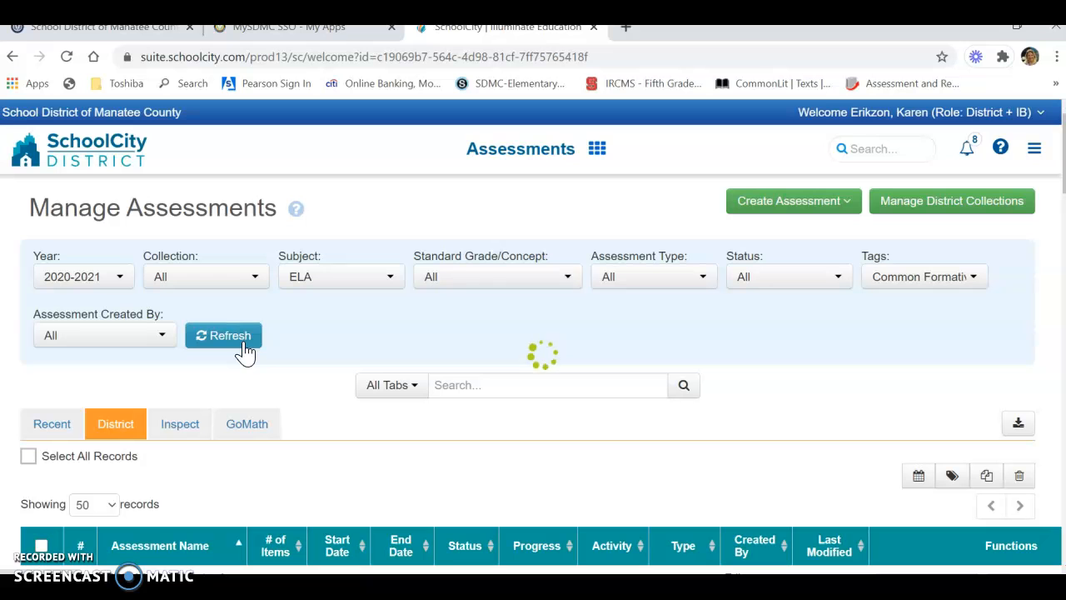
scroll(547, 392, down, 4)
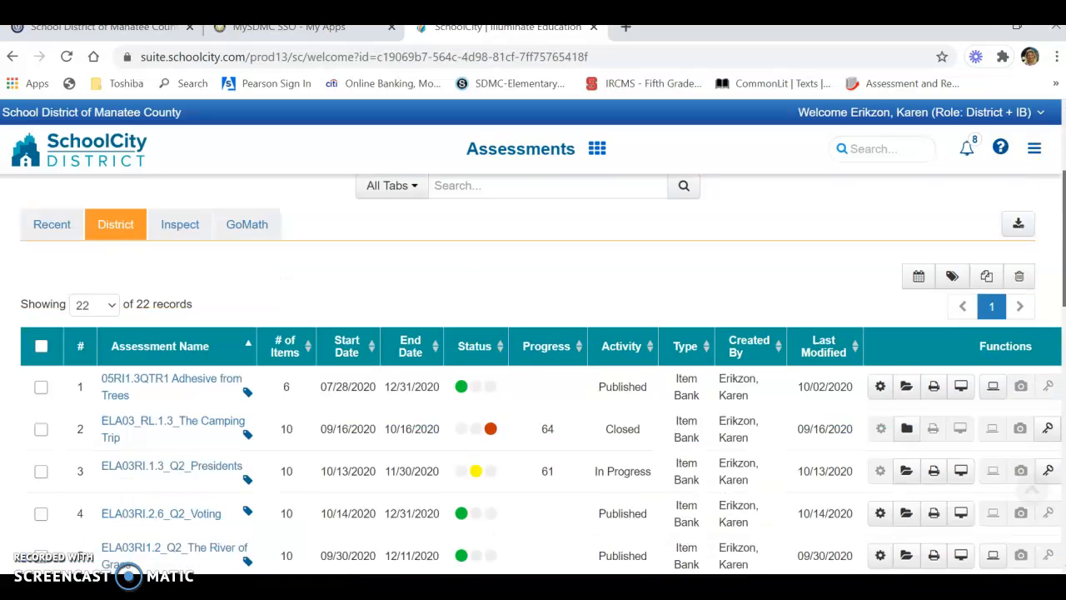